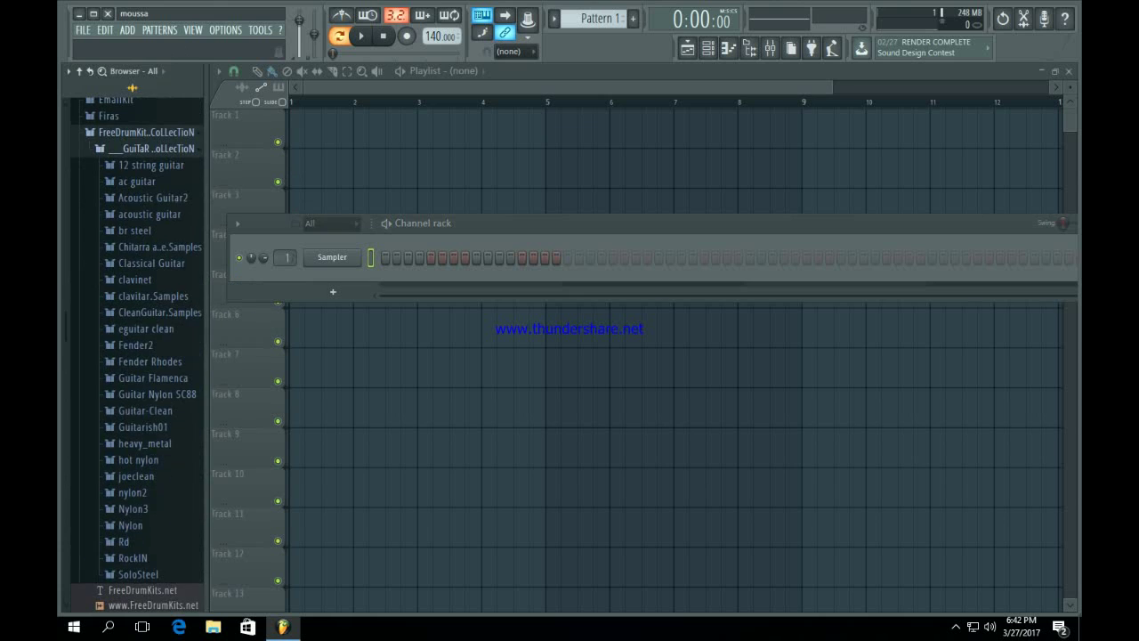
Audition the samples Clean 2, Clean 1 and Clean 3 in the Guitar-Clean folder.
{"action": "left_click", "coordinate": [145, 410]}
{"action": "left_click", "coordinate": [140, 440]}
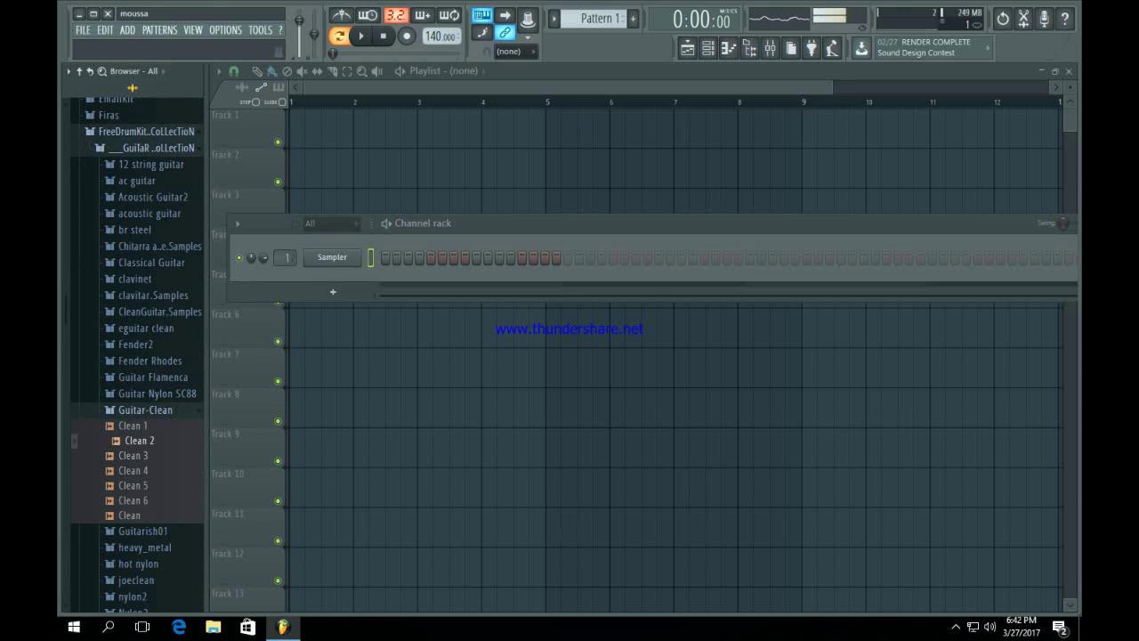
{"action": "left_click", "coordinate": [140, 425]}
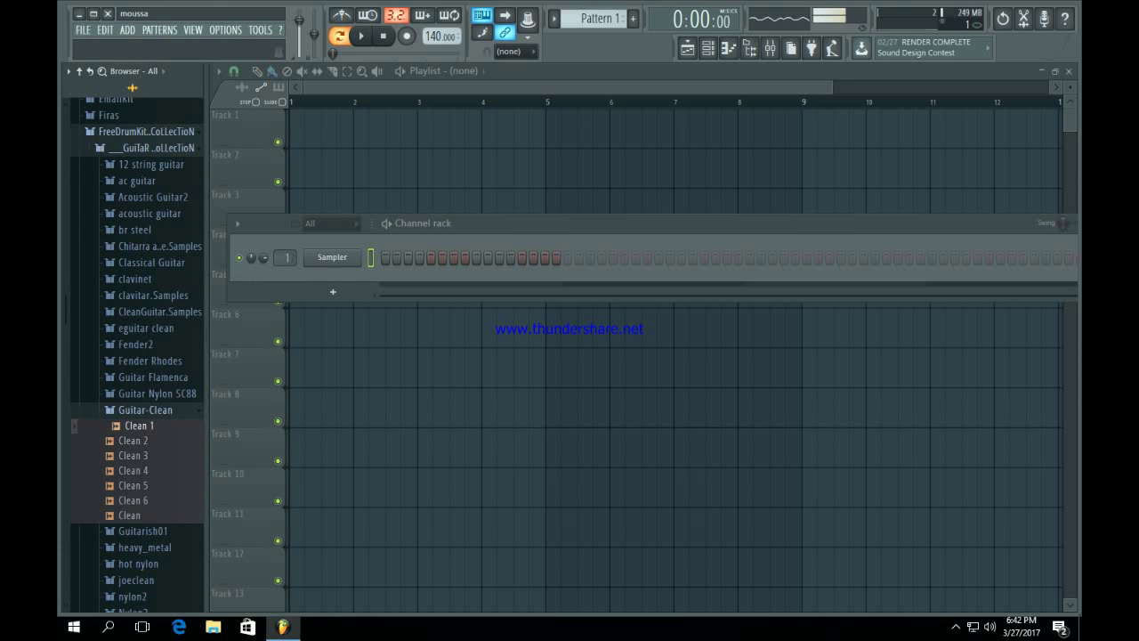
{"action": "left_click", "coordinate": [133, 456]}
{"action": "left_click", "coordinate": [145, 410]}
Load SC88Nylon-strGt C3 from the Guitar Nylon SC88 folder into the Sampler channel and open its piano roll.
{"action": "left_click", "coordinate": [157, 393]}
{"action": "left_click", "coordinate": [158, 424]}
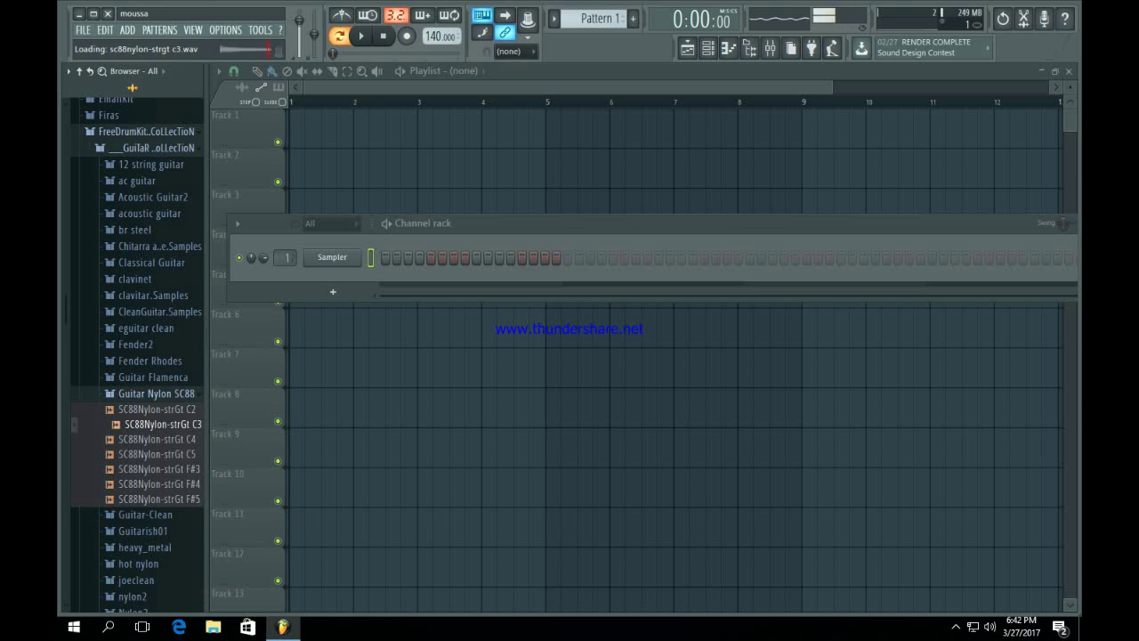
{"action": "left_click_drag", "start_coordinate": [157, 424], "coordinate": [331, 257]}
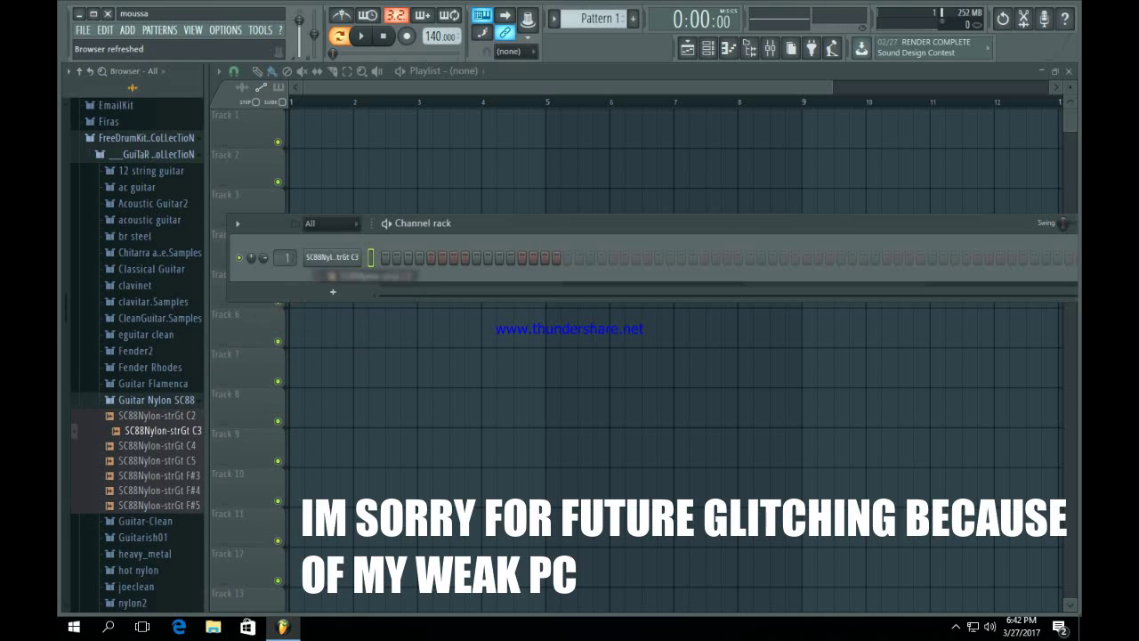
{"action": "right_click", "coordinate": [332, 257]}
{"action": "left_click", "coordinate": [391, 258]}
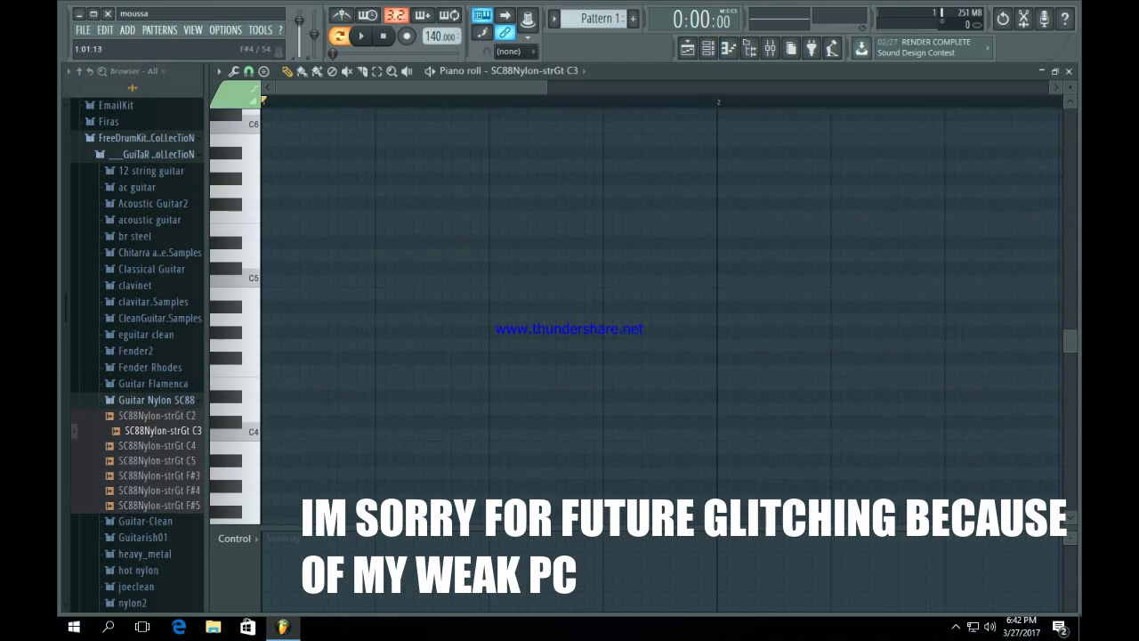
Start the melody in bar 1 with consecutive two-step notes F#4, C#5 and E5.
{"action": "double_click", "coordinate": [277, 357]}
{"action": "left_click_drag", "start_coordinate": [283, 358], "coordinate": [268, 358]}
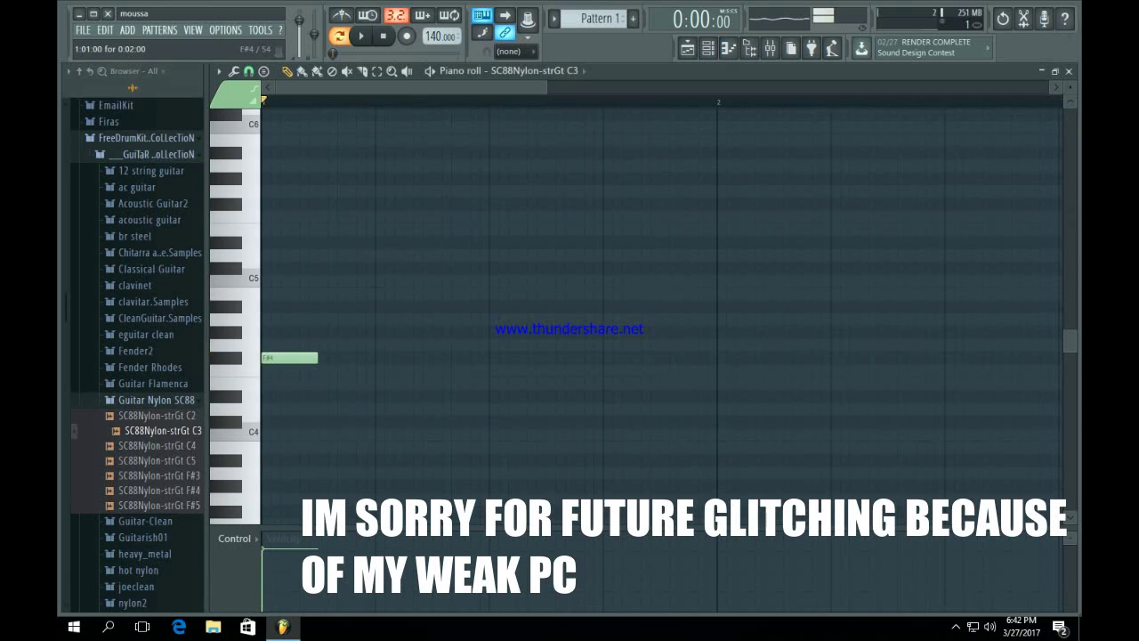
{"action": "scroll", "coordinate": [334, 258], "scroll_direction": "up", "scroll_amount": 2}
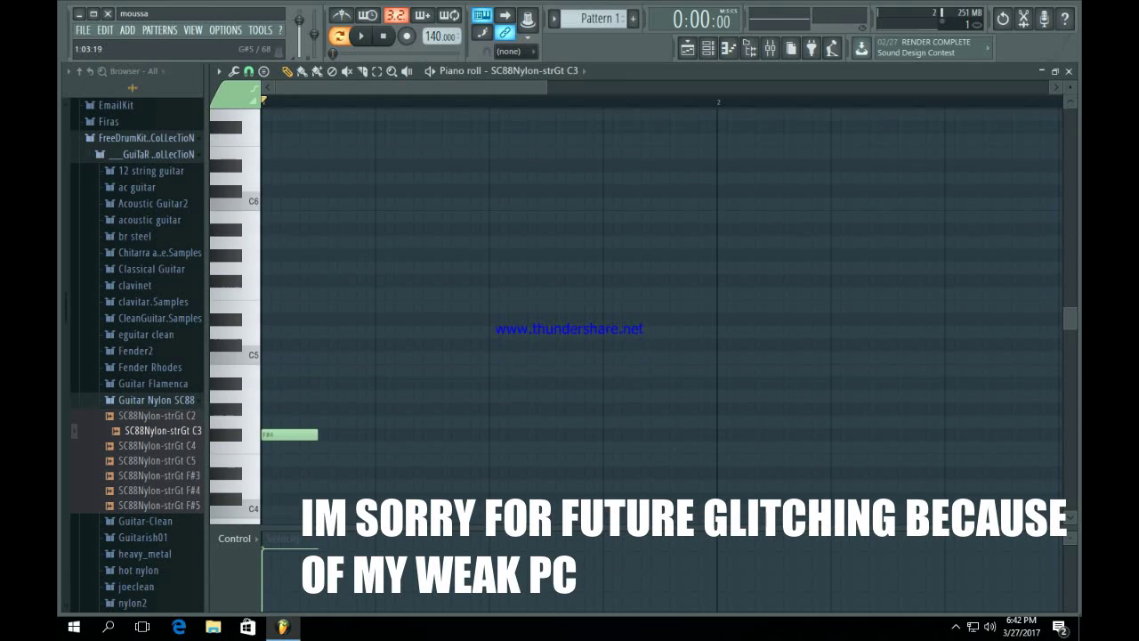
{"action": "left_click_drag", "start_coordinate": [335, 345], "coordinate": [313, 345]}
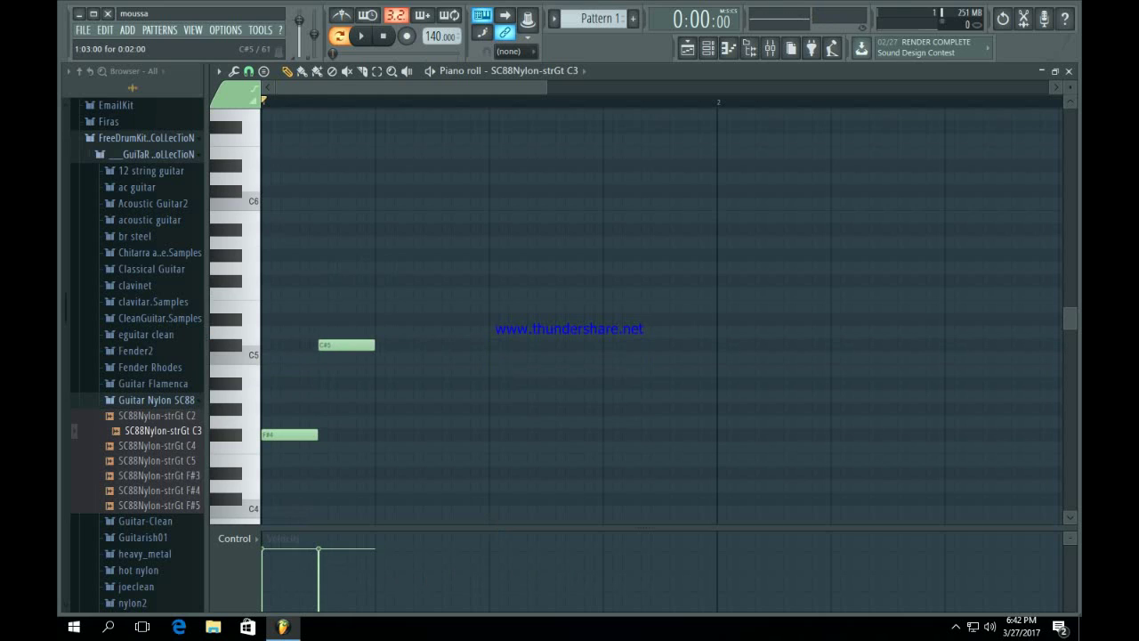
{"action": "left_click", "coordinate": [382, 294]}
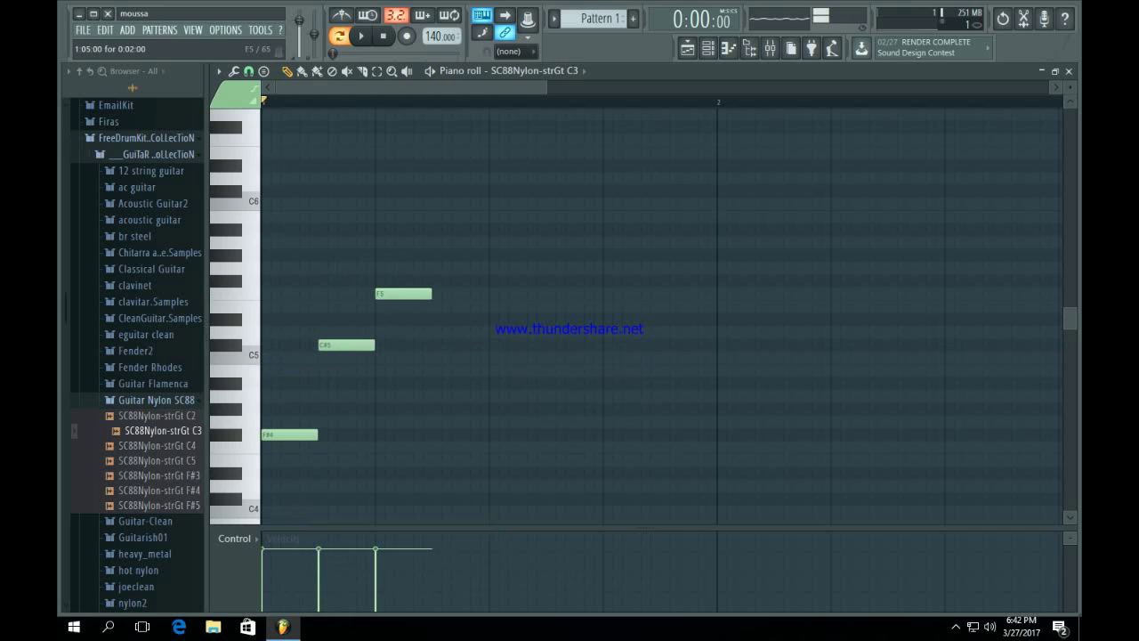
{"action": "left_click_drag", "start_coordinate": [382, 293], "coordinate": [382, 307]}
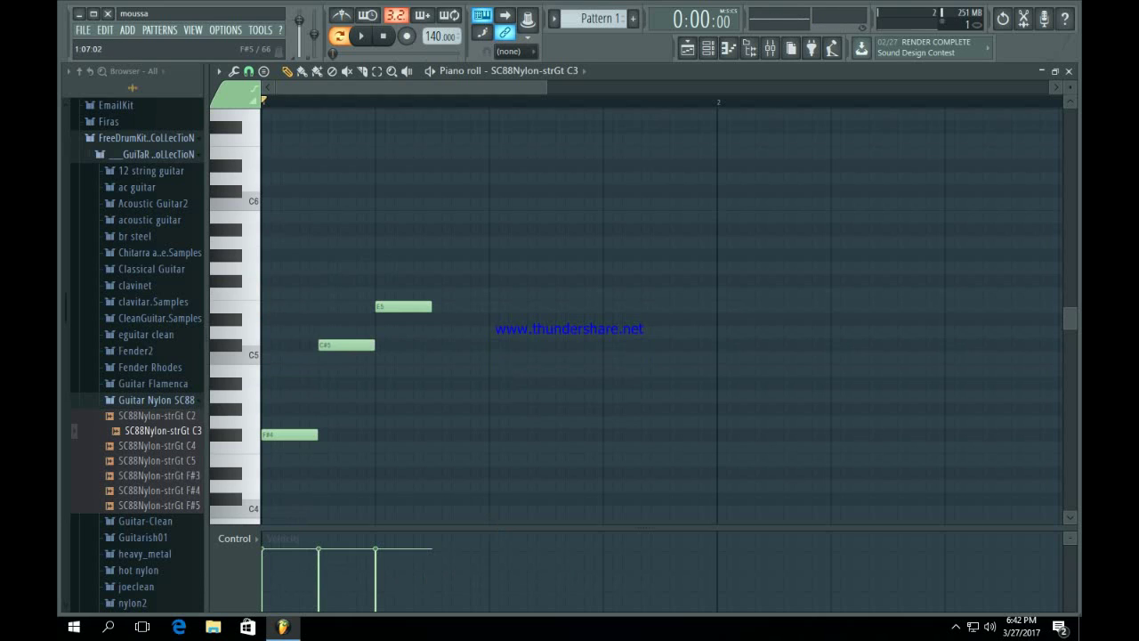
Continue the bar 1 melody with back-to-back two-step notes F#5, E5 and C#5.
{"action": "left_click", "coordinate": [436, 281]}
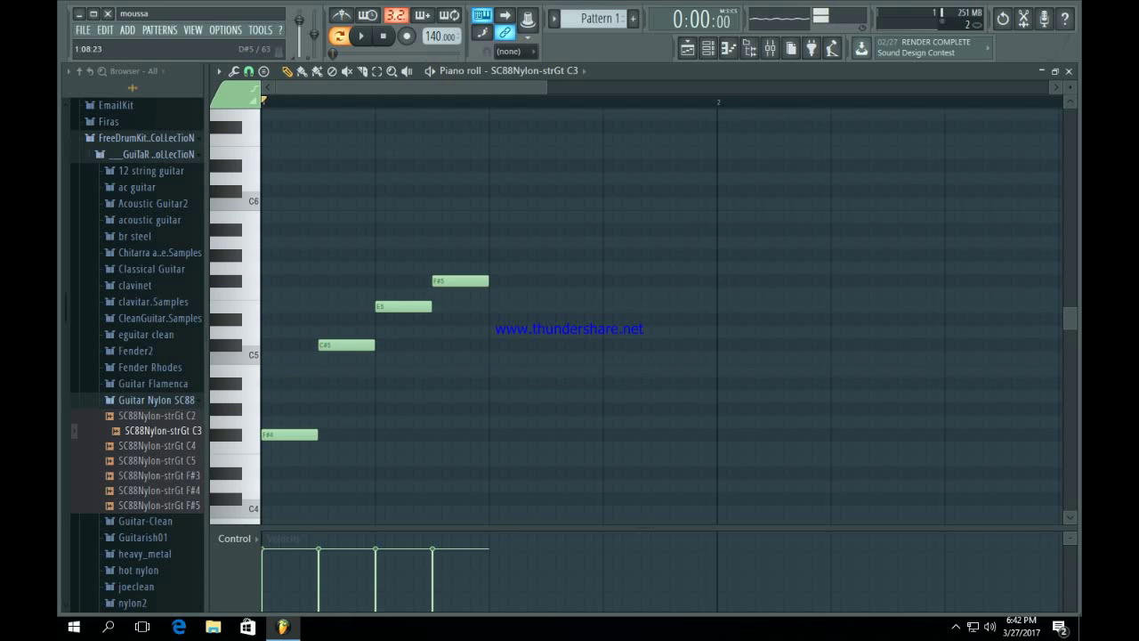
{"action": "left_click", "coordinate": [494, 307]}
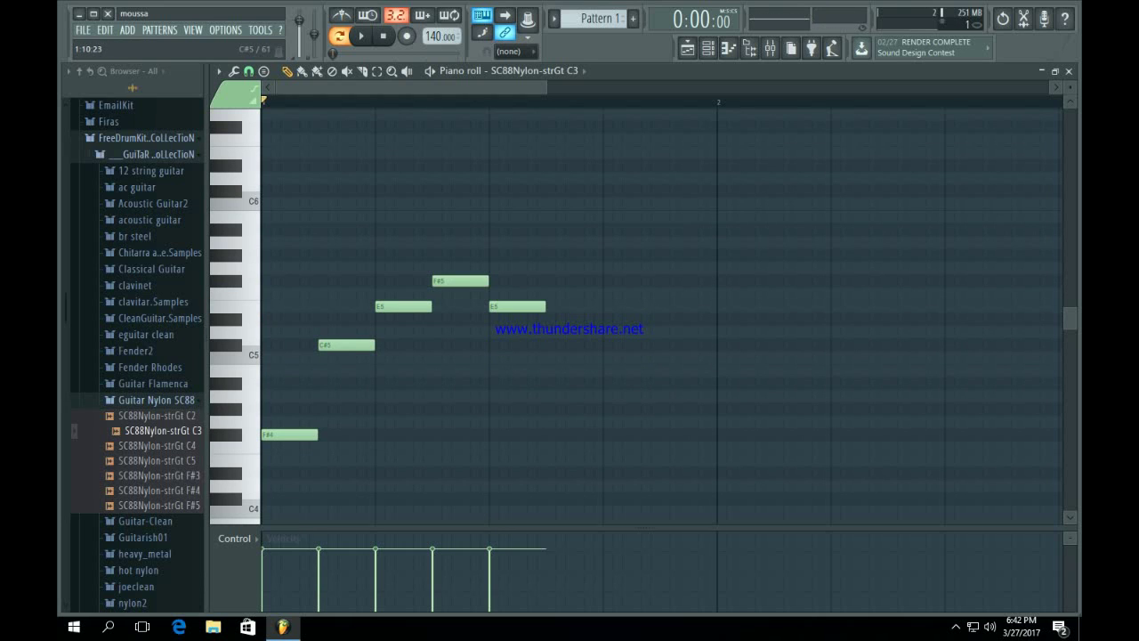
{"action": "left_click", "coordinate": [557, 345]}
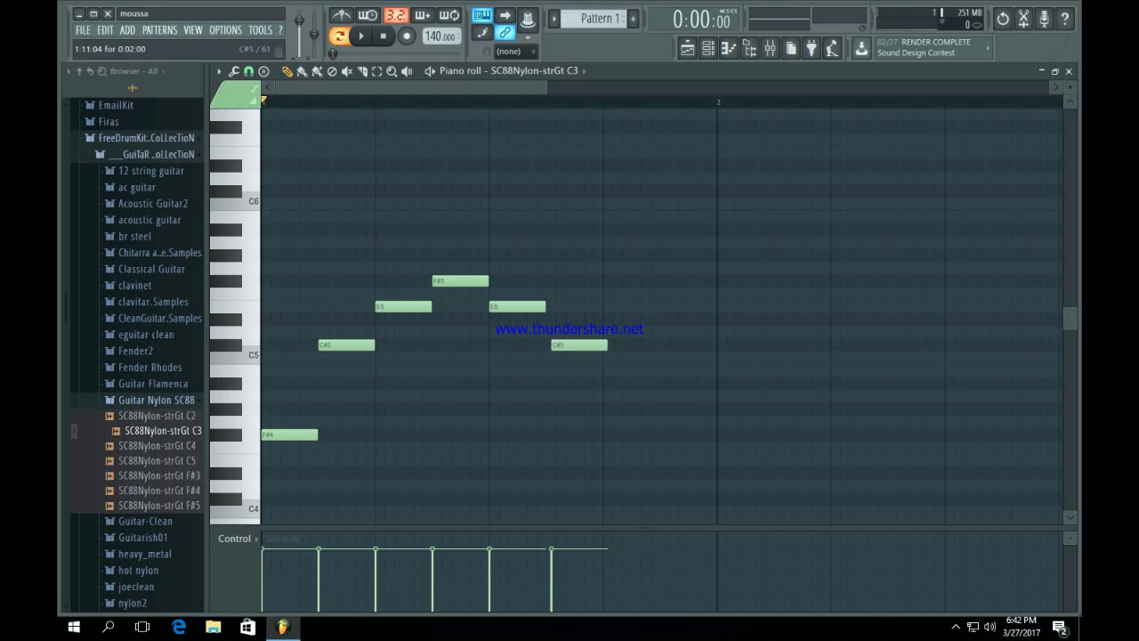
{"action": "left_click_drag", "start_coordinate": [557, 346], "coordinate": [546, 345]}
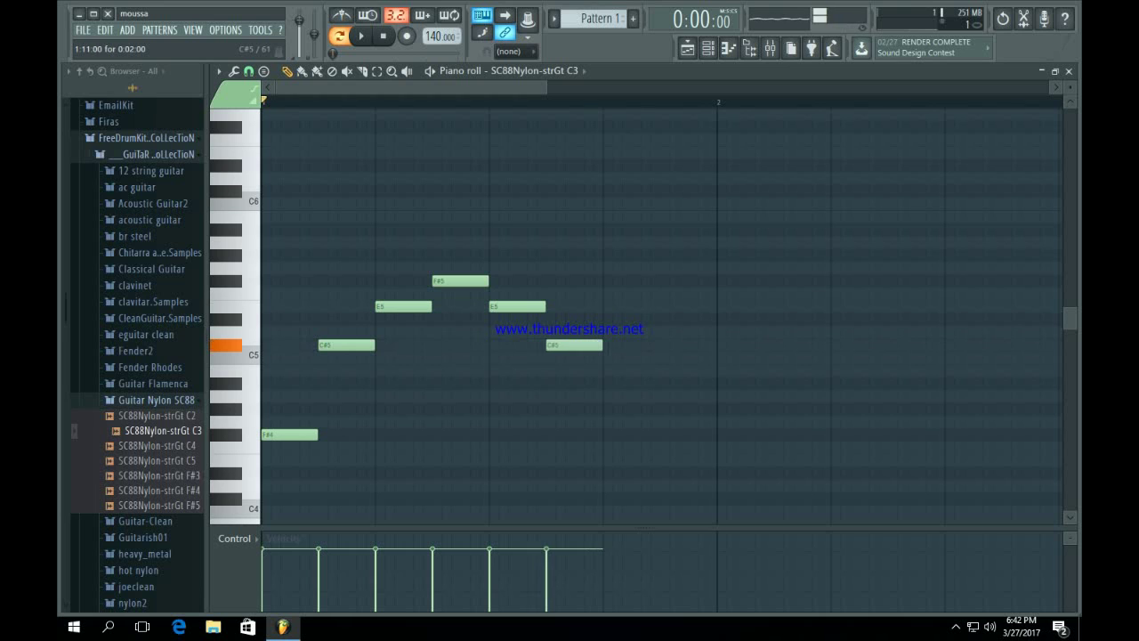
Add a two-step B4 note at 1:13:00, directly after the second C#5 in bar 1.
{"action": "double_click", "coordinate": [616, 384]}
{"action": "left_click", "coordinate": [644, 392]}
{"action": "double_click", "coordinate": [636, 385]}
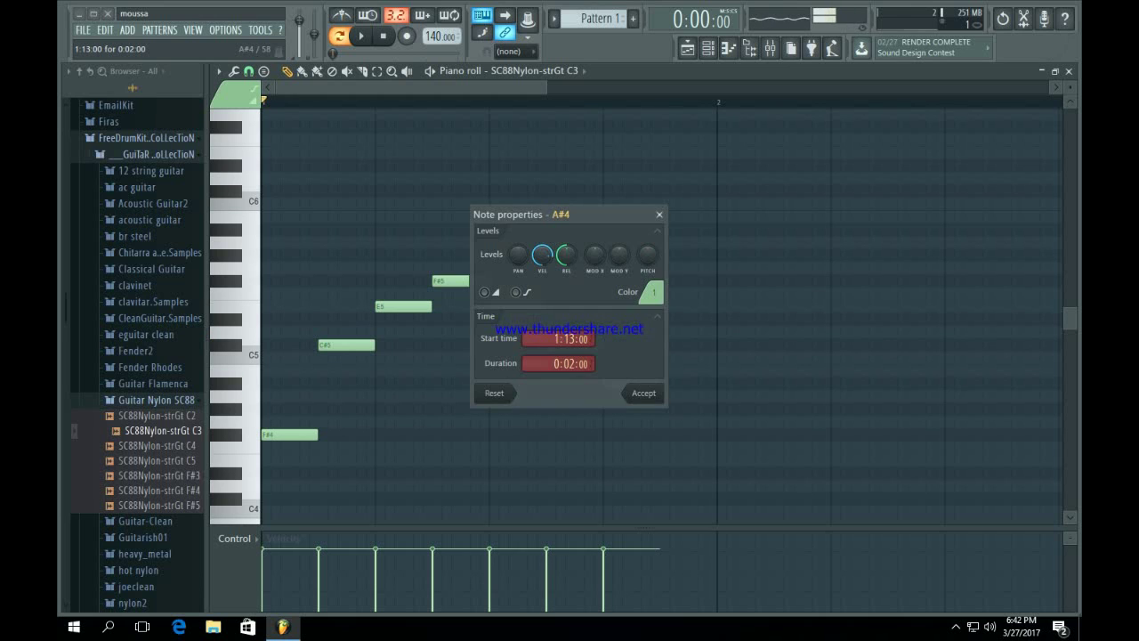
{"action": "left_click", "coordinate": [643, 392]}
{"action": "left_click_drag", "start_coordinate": [636, 384], "coordinate": [635, 371]}
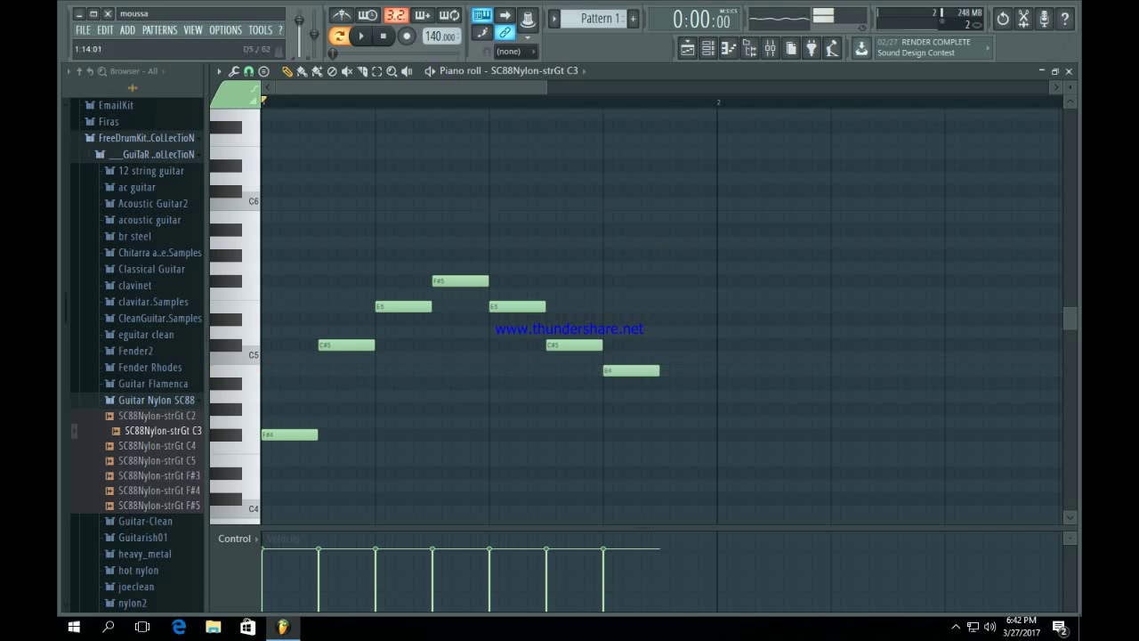
Play the pattern and finish bar 1 with a two-step G4 note after the B4.
{"action": "left_click", "coordinate": [360, 36]}
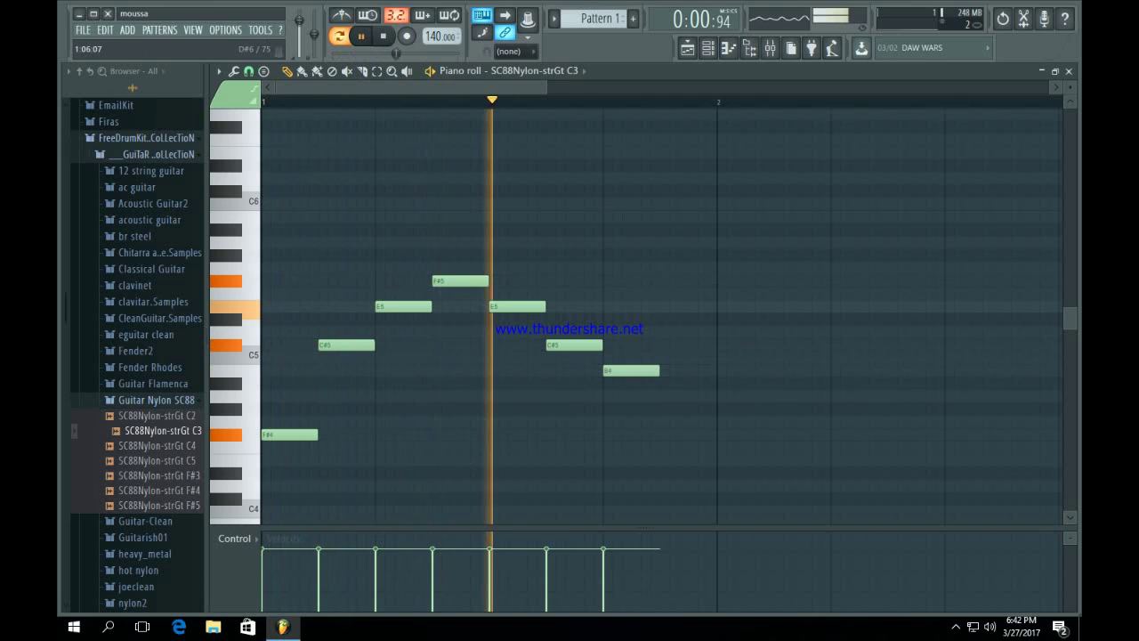
{"action": "left_click_drag", "start_coordinate": [544, 87], "coordinate": [1047, 87]}
{"action": "left_click", "coordinate": [401, 409]}
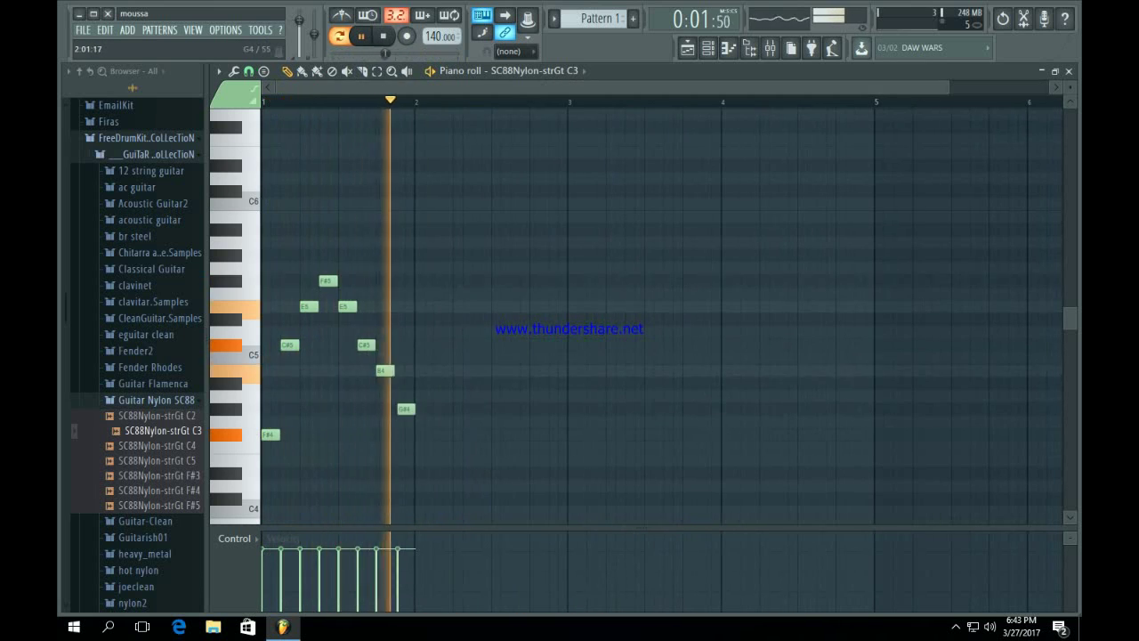
{"action": "mouse_move", "coordinate": [401, 409]}
{"action": "left_mouse_down"}
{"action": "mouse_move", "coordinate": [400, 434]}
{"action": "mouse_move", "coordinate": [400, 421]}
{"action": "left_mouse_up"}
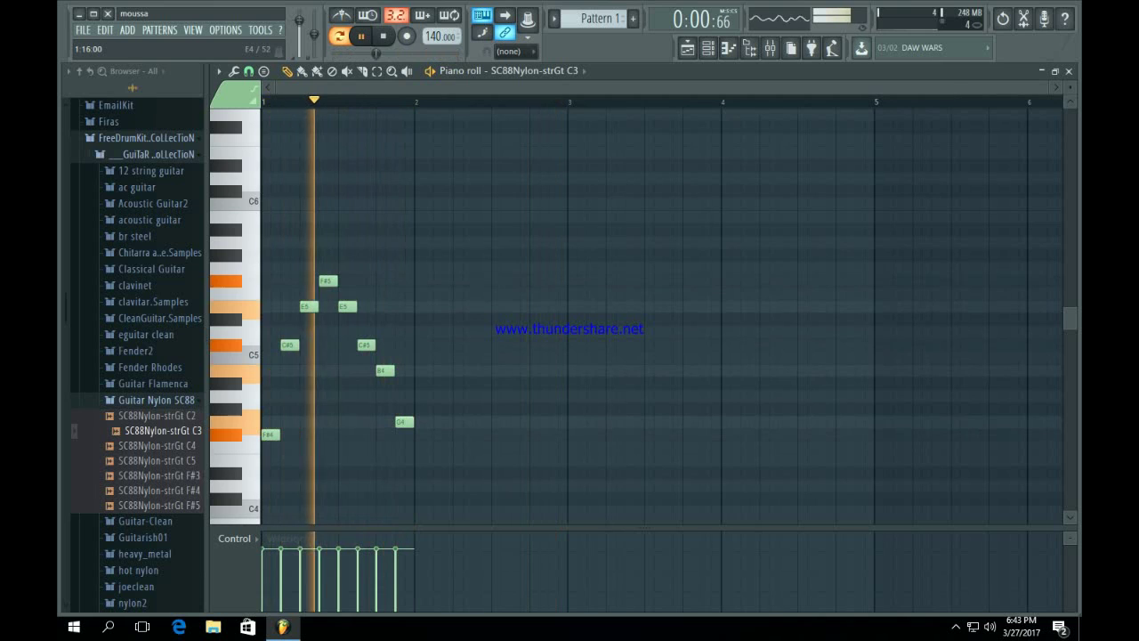
{"action": "key", "text": "space"}
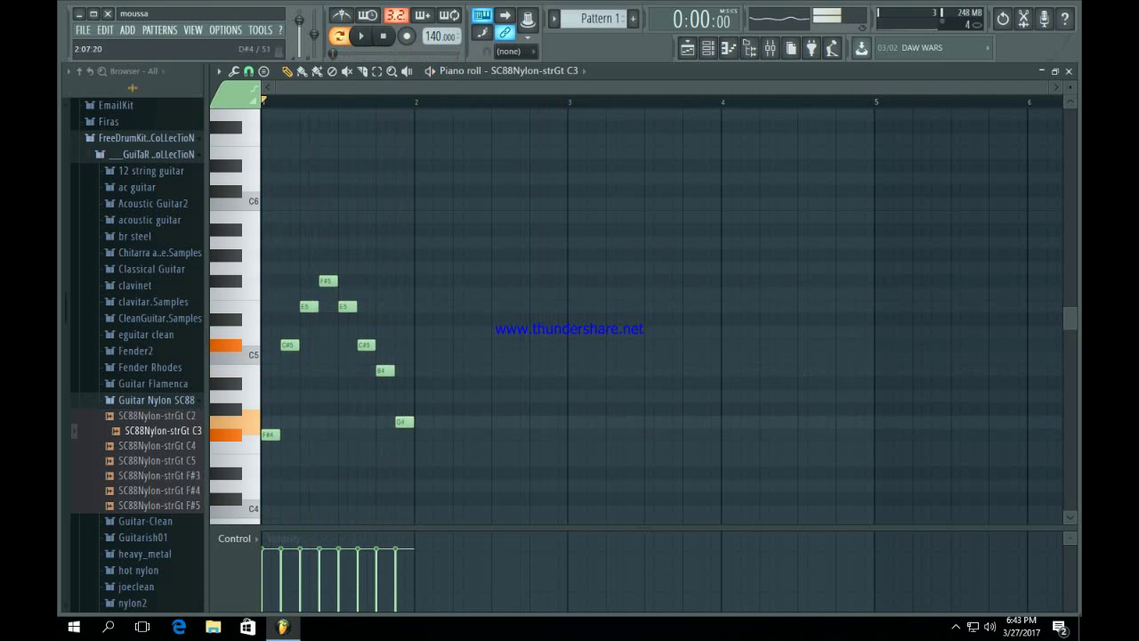
Duplicate the bar 1 melody three times to fill bars 2 to 4, and deselect the notes.
{"action": "left_click_drag", "start_coordinate": [478, 491], "coordinate": [260, 260]}
{"action": "key", "text": "ctrl+b"}
{"action": "key", "text": "ctrl+b"}
{"action": "key", "text": "ctrl+b"}
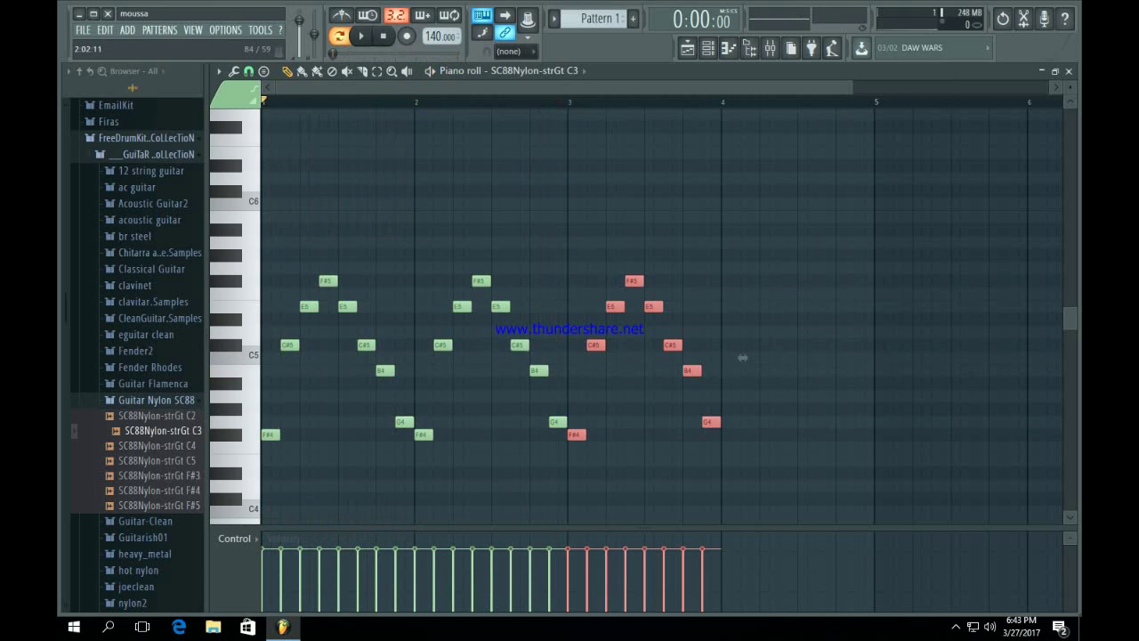
{"action": "key", "text": "ctrl+d"}
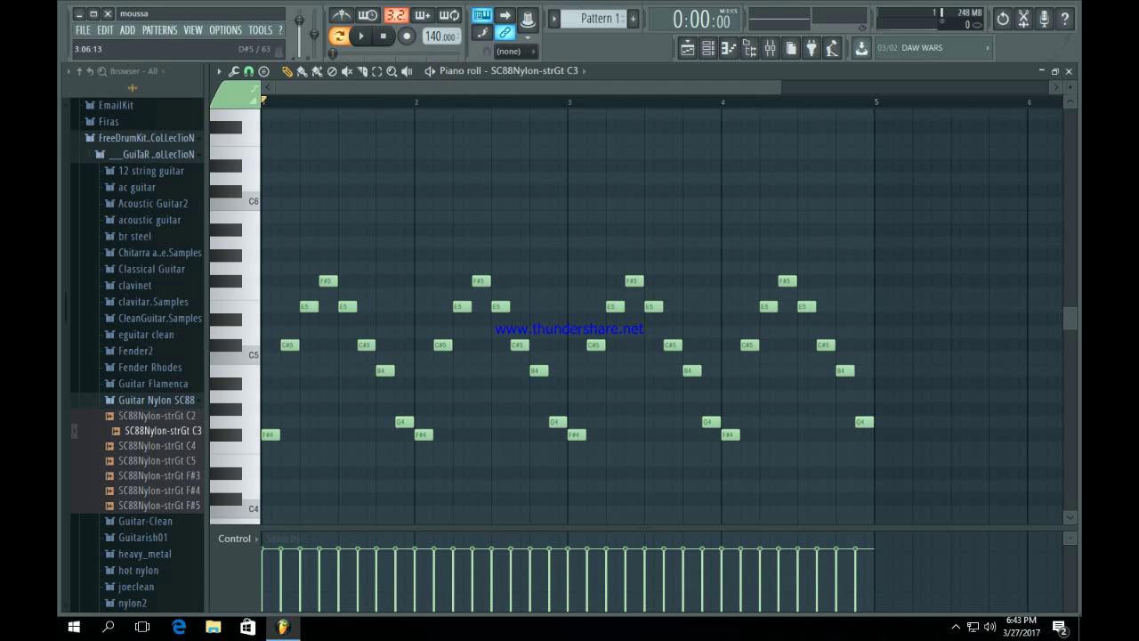
Delete the first four notes of bar 4 (F#4, C#5, E5 and F#5) while playing back the pattern.
{"action": "key", "text": "space"}
{"action": "right_click", "coordinate": [731, 434]}
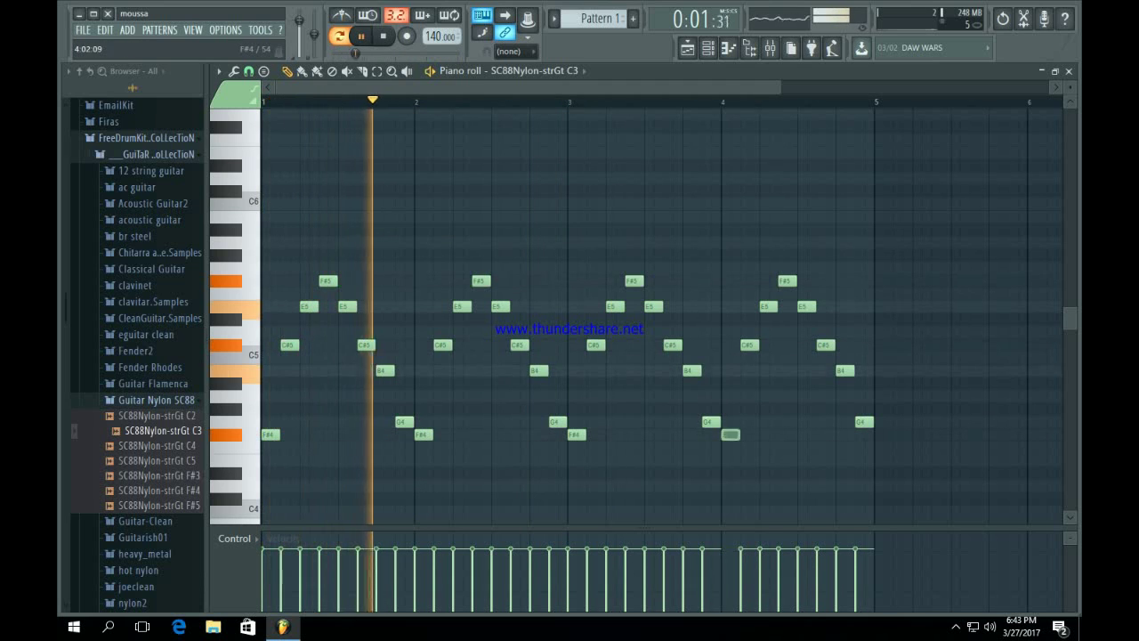
{"action": "right_click", "coordinate": [750, 345]}
{"action": "right_click", "coordinate": [767, 306]}
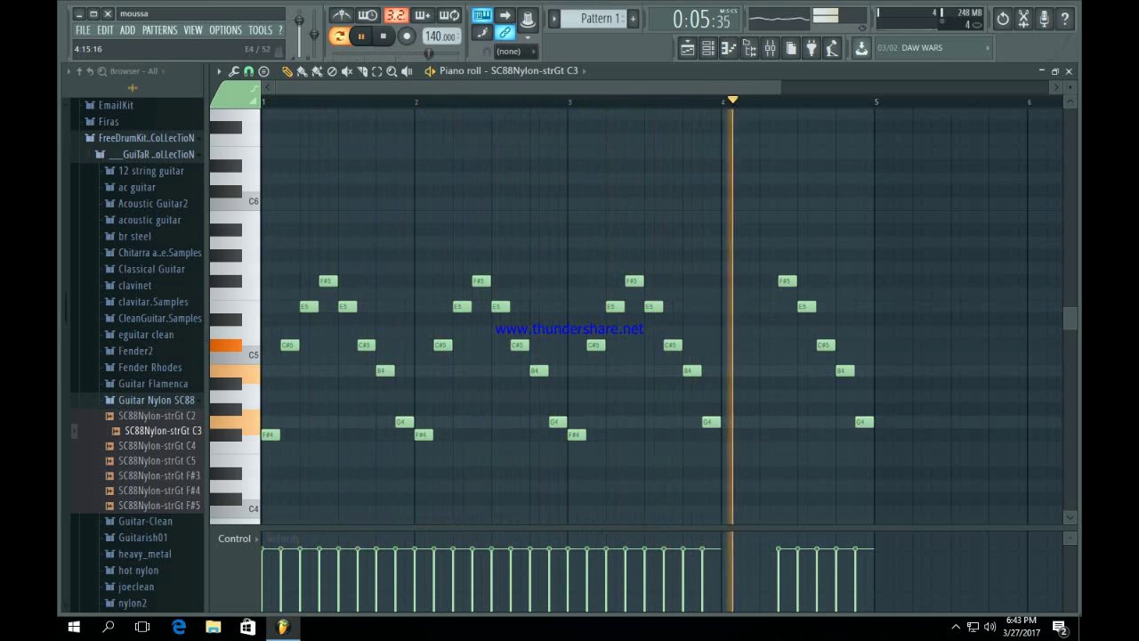
{"action": "key", "text": "space"}
{"action": "right_click", "coordinate": [786, 280]}
Move the remaining E5, C#5, B4 and G4 notes to the start of bar 4 and duplicate them into its second half.
{"action": "left_click_drag", "start_coordinate": [778, 324], "coordinate": [887, 491]}
{"action": "left_click_drag", "start_coordinate": [895, 364], "coordinate": [819, 364]}
{"action": "key", "text": "ctrl+b"}
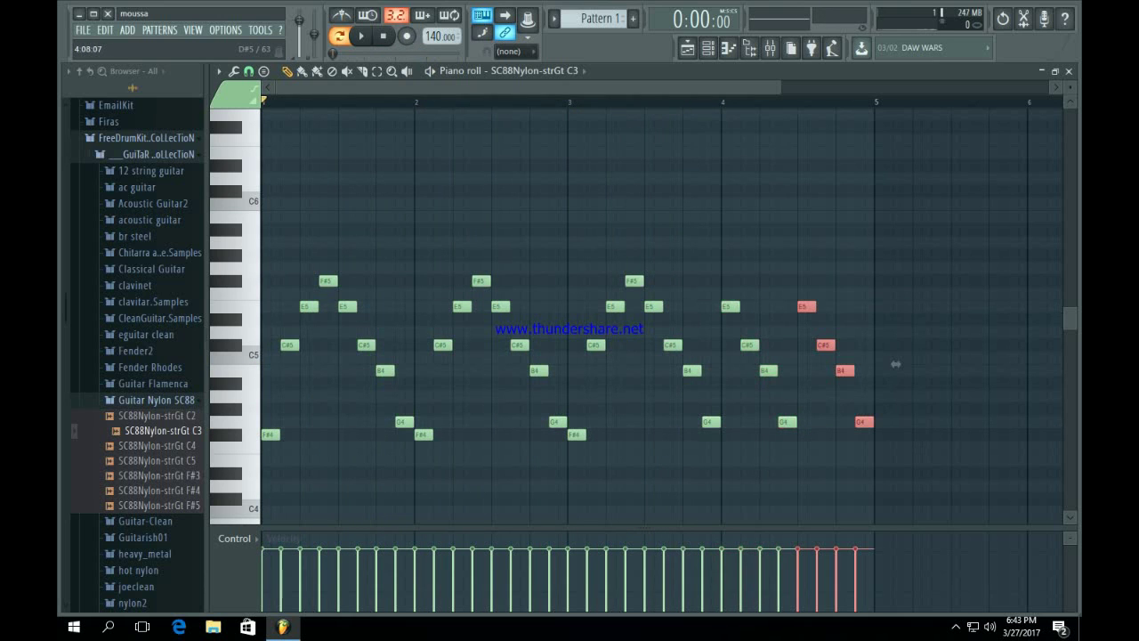
{"action": "key", "text": "space"}
{"action": "key", "text": "ctrl+d"}
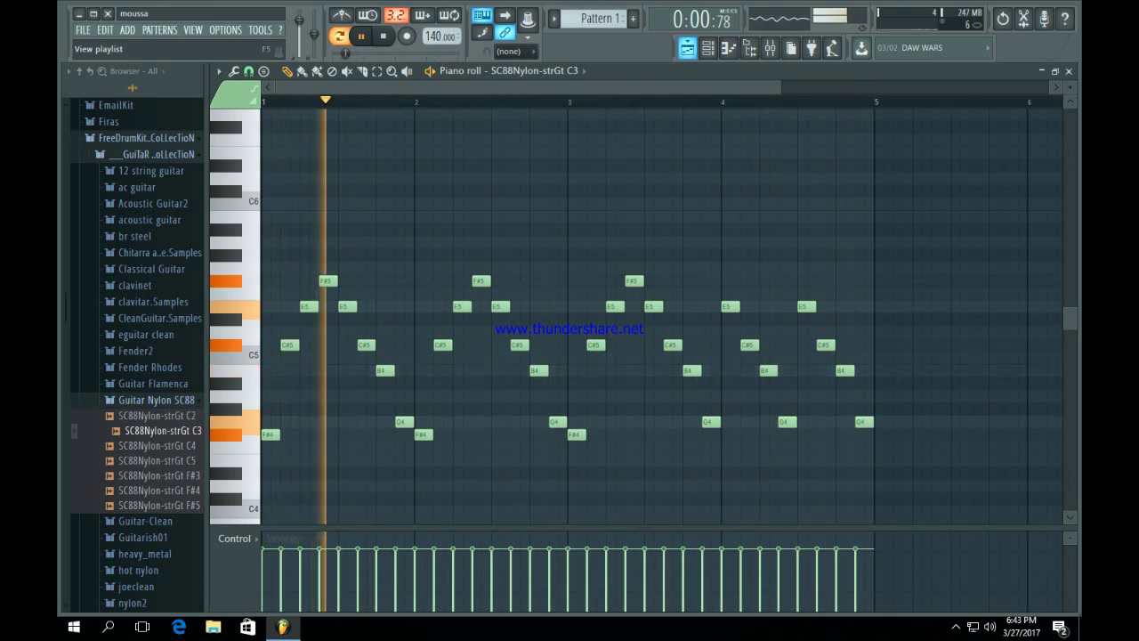
Switch to song mode and place four consecutive Pattern 1 clips on Track 1 of the playlist, from bar 1 up to bar 17.
{"action": "left_click", "coordinate": [687, 49]}
{"action": "left_click", "coordinate": [384, 37]}
{"action": "left_click", "coordinate": [339, 37]}
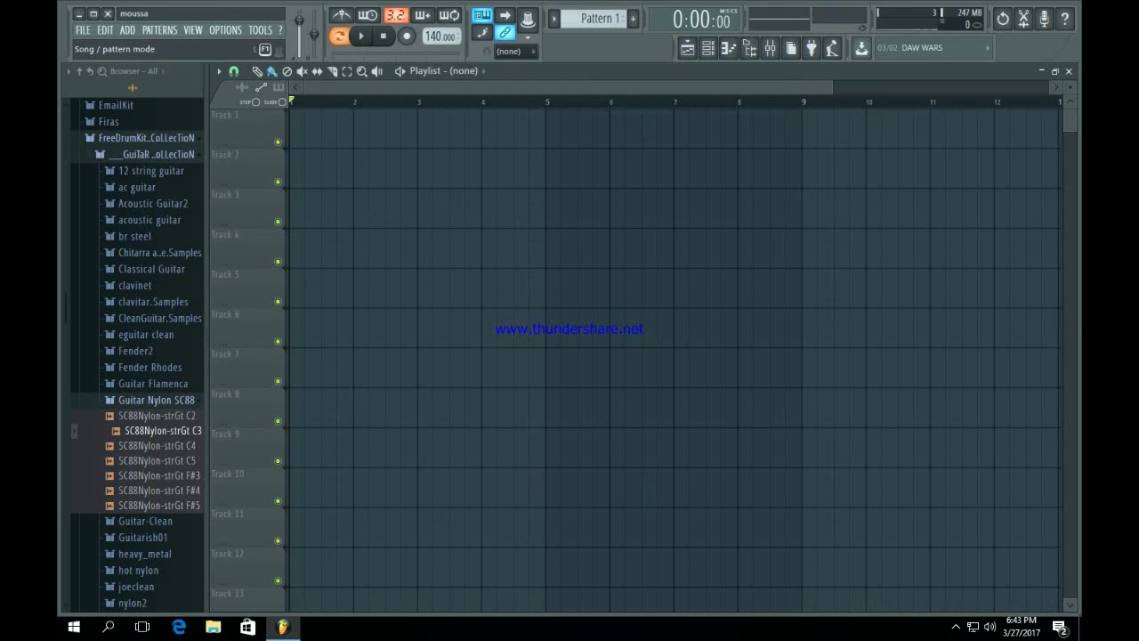
{"action": "left_click_drag", "start_coordinate": [832, 87], "coordinate": [1048, 88]}
{"action": "mouse_move", "coordinate": [311, 130]}
{"action": "left_mouse_down"}
{"action": "mouse_move", "coordinate": [928, 130]}
{"action": "mouse_move", "coordinate": [907, 130]}
{"action": "left_mouse_up"}
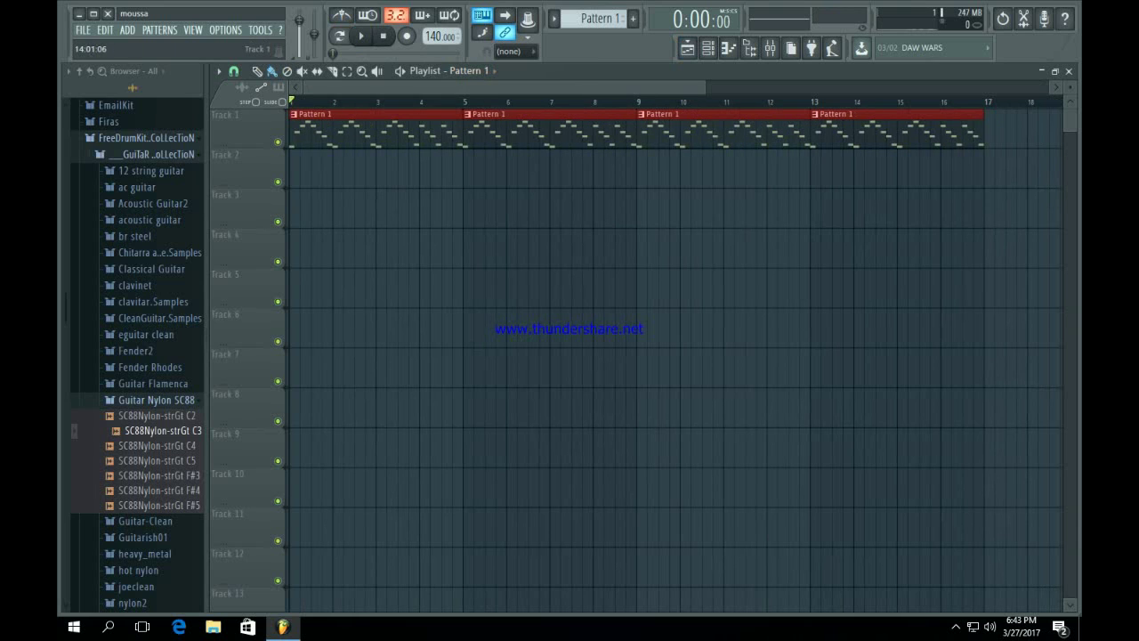
{"action": "key", "text": "ctrl+d"}
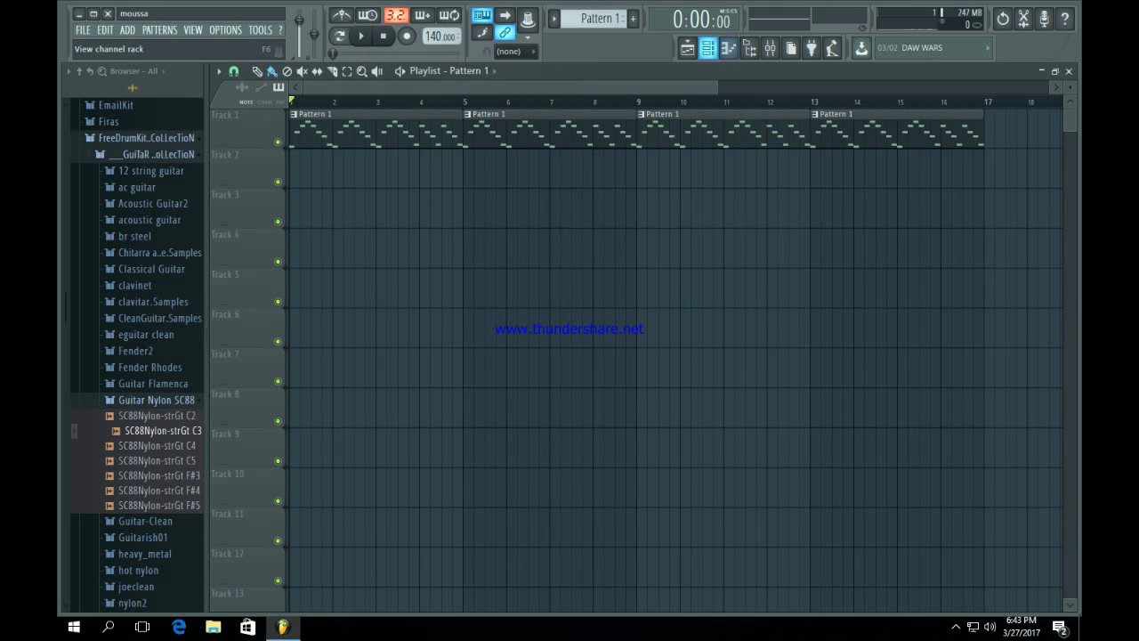
Switch to Pattern 2 and add a Toxic Biohazard channel to the channel rack.
{"action": "left_click", "coordinate": [707, 48]}
{"action": "left_click", "coordinate": [632, 19]}
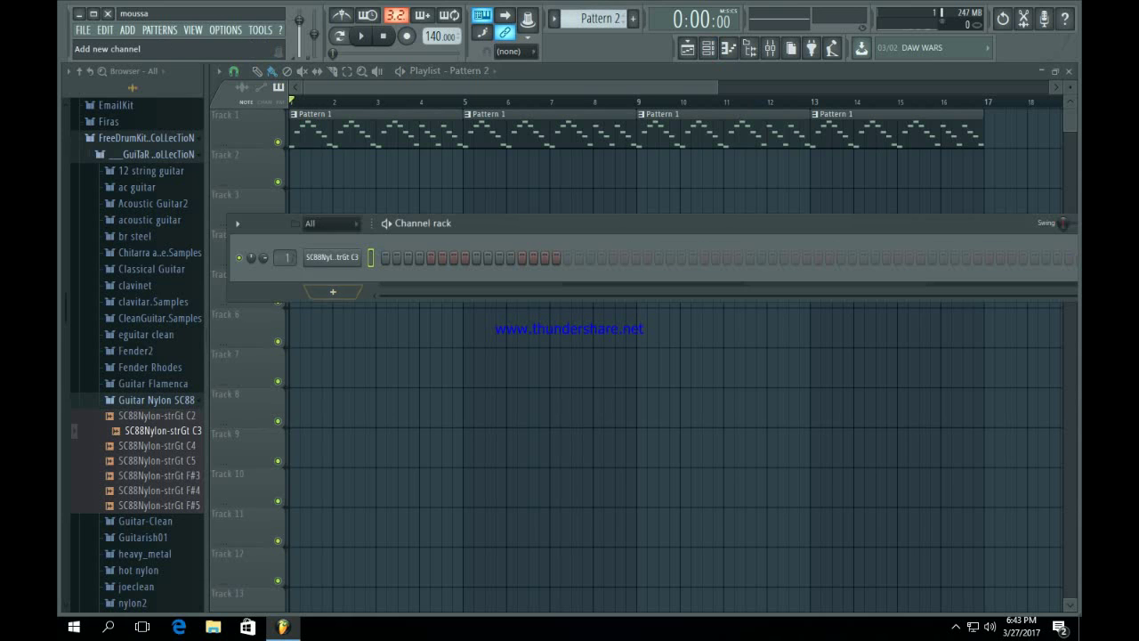
{"action": "left_click", "coordinate": [333, 291]}
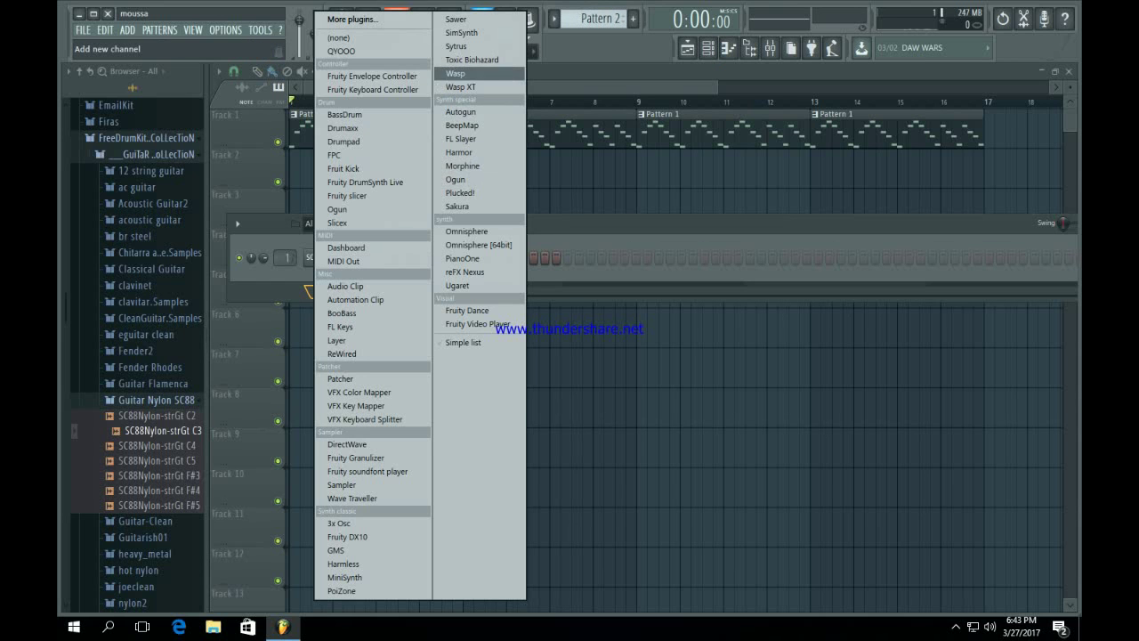
{"action": "left_click", "coordinate": [472, 60]}
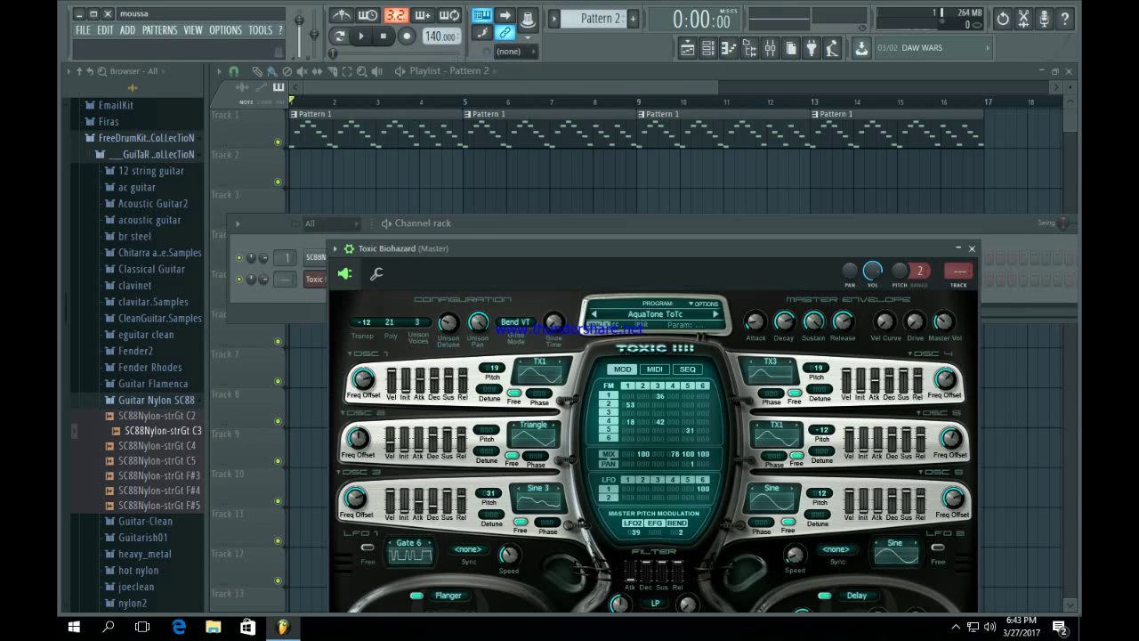
Load the MysteryKeys preset from the Keyboards bank into Toxic Biohazard and close the plugin window.
{"action": "left_click", "coordinate": [654, 314]}
{"action": "left_click", "coordinate": [567, 482]}
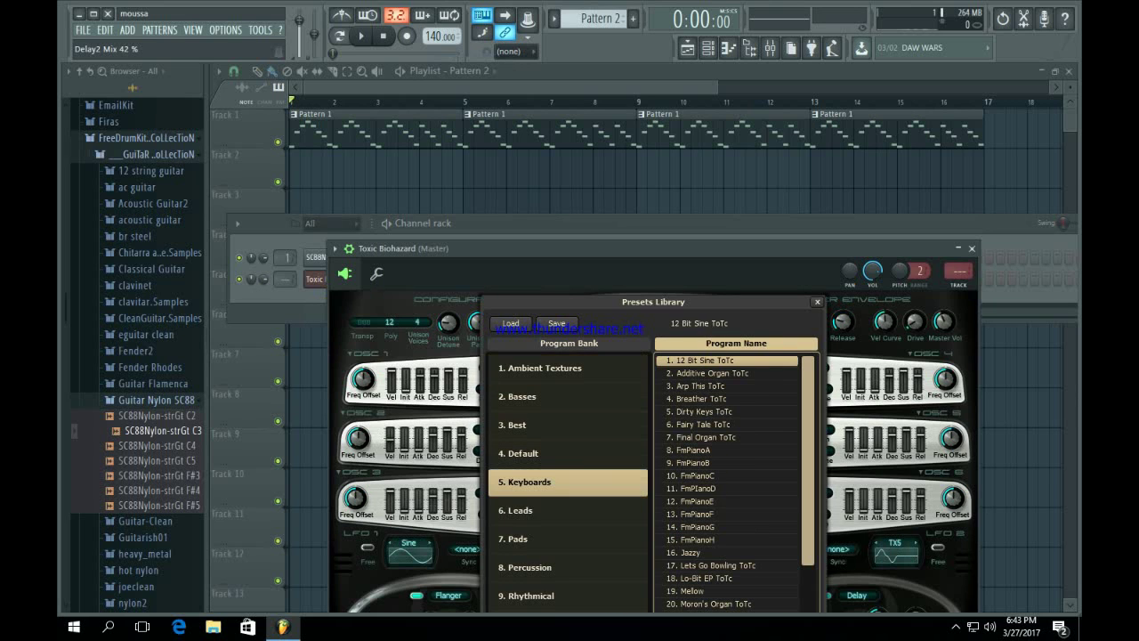
{"action": "left_click_drag", "start_coordinate": [623, 248], "coordinate": [628, 138]}
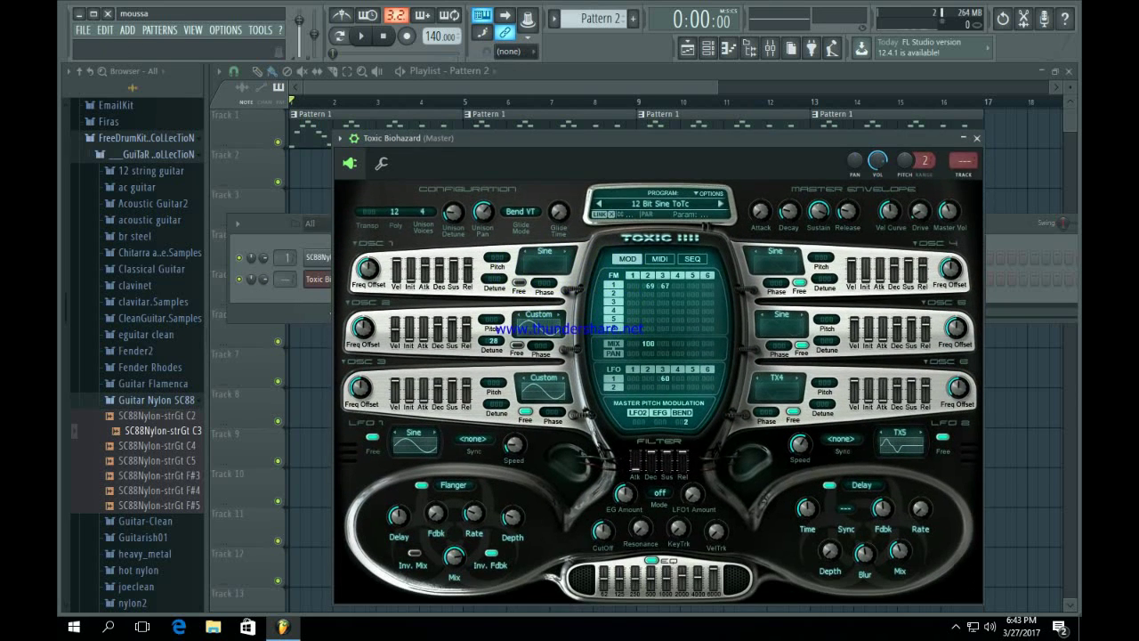
{"action": "left_click", "coordinate": [662, 203]}
{"action": "scroll", "coordinate": [712, 455], "scroll_direction": "down", "scroll_amount": 2}
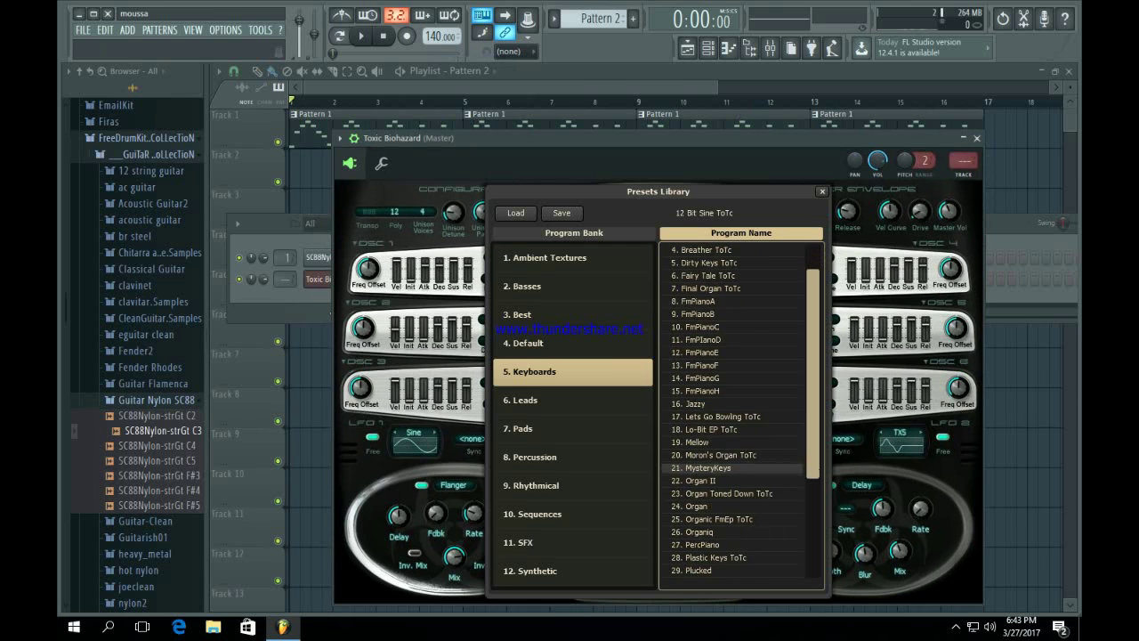
{"action": "left_click", "coordinate": [711, 455]}
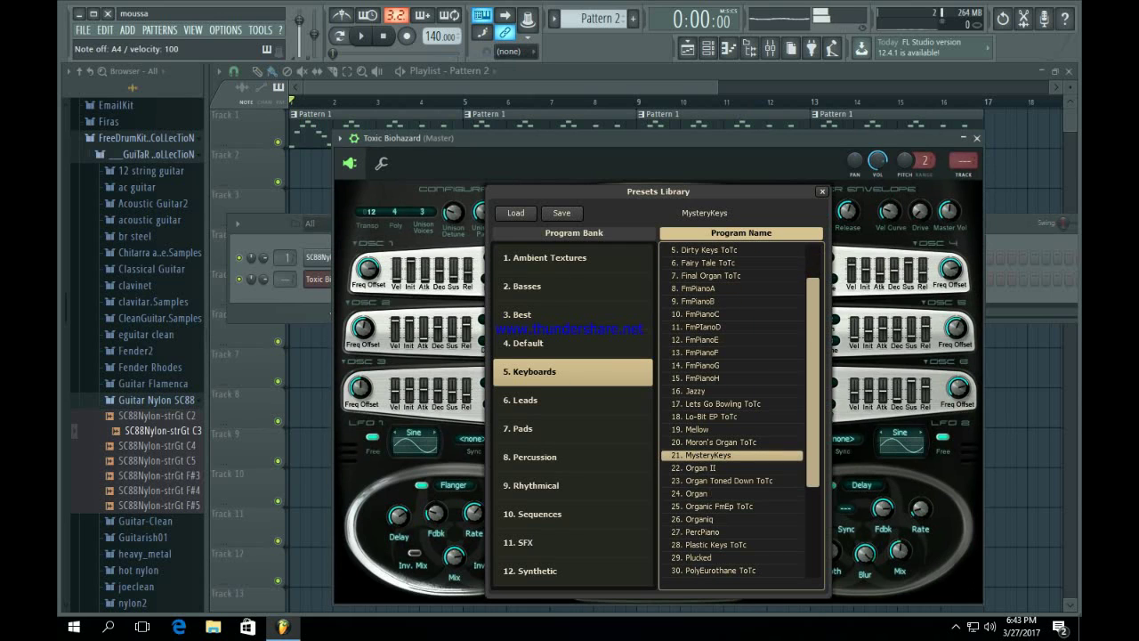
{"action": "left_click", "coordinate": [822, 191]}
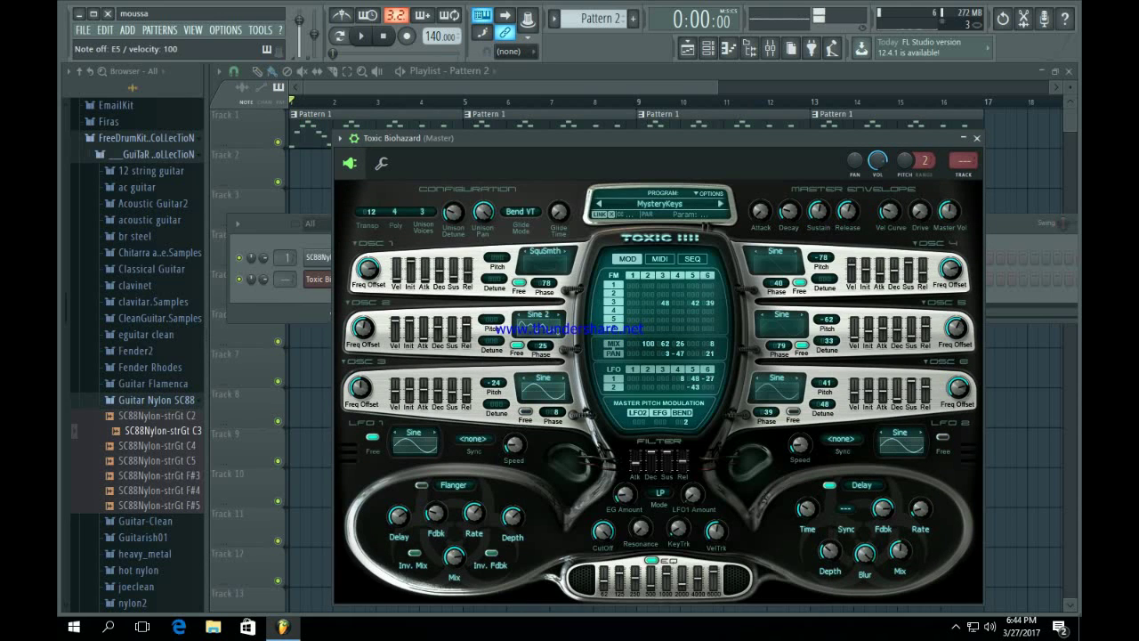
{"action": "left_click", "coordinate": [976, 138]}
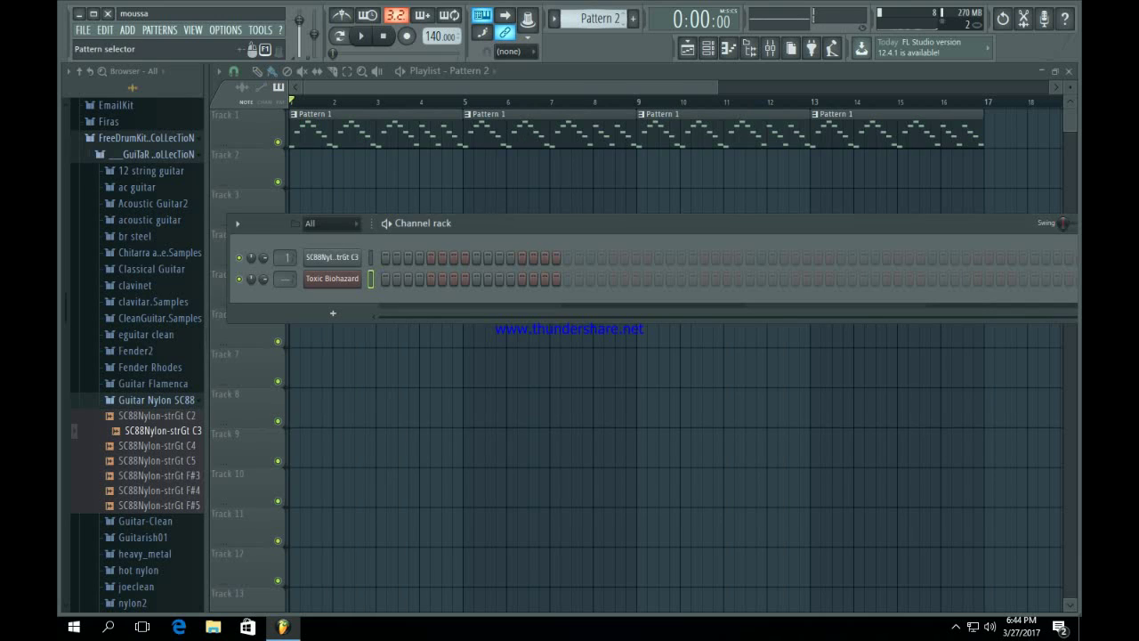
Open the piano roll for the Toxic Biohazard channel and draw an F#4 note filling bar 1.
{"action": "right_click", "coordinate": [334, 279]}
{"action": "left_click", "coordinate": [392, 279]}
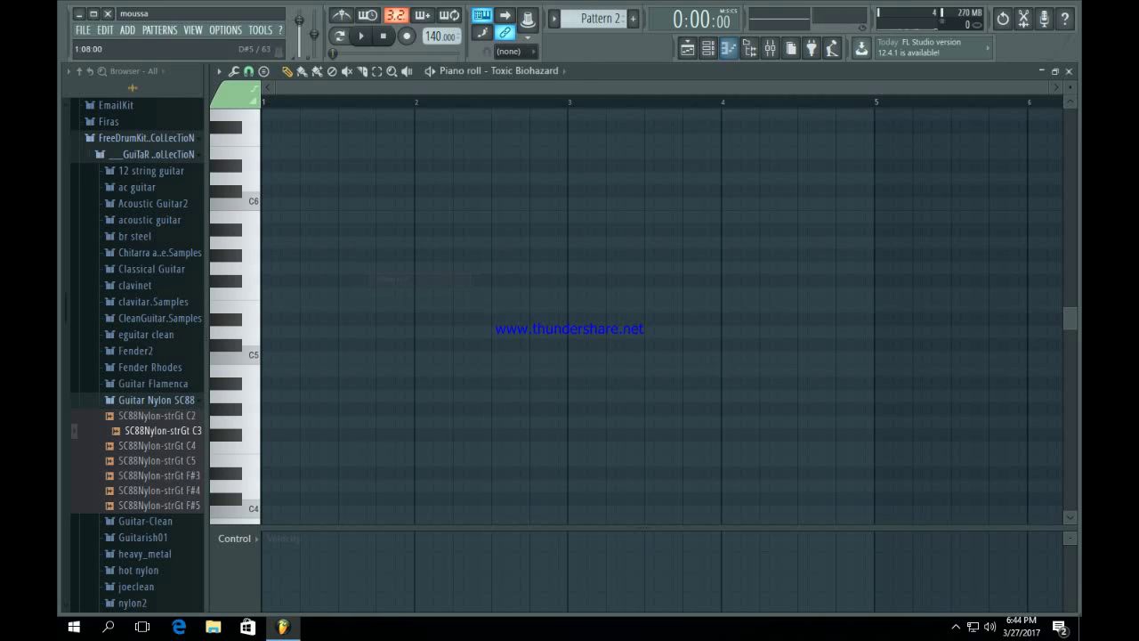
{"action": "left_click", "coordinate": [285, 435]}
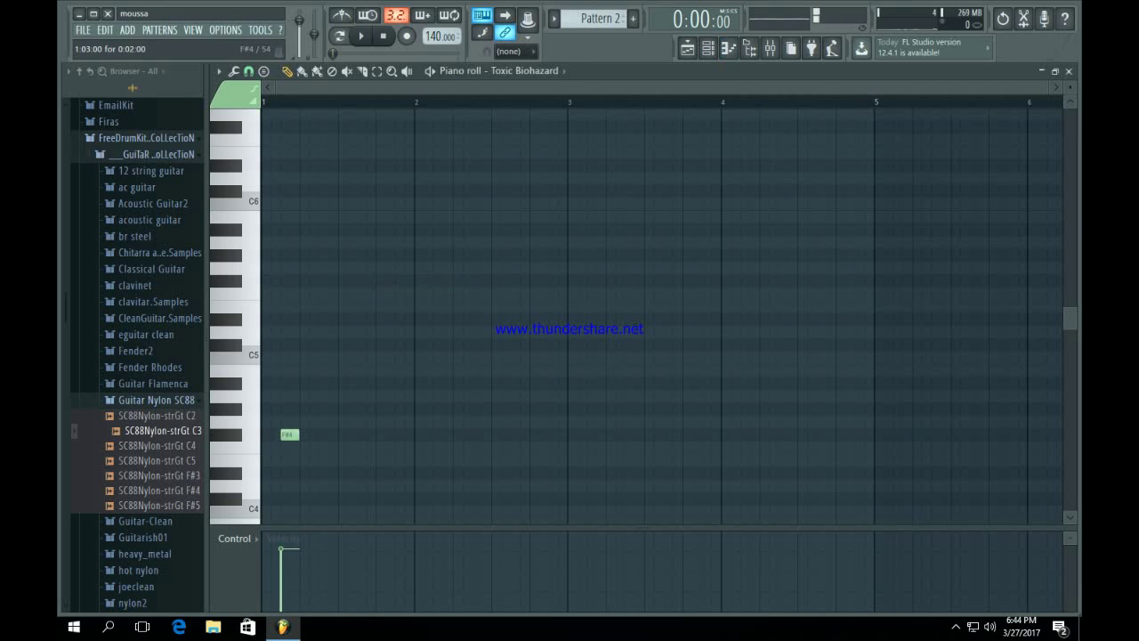
{"action": "left_click_drag", "start_coordinate": [290, 434], "coordinate": [391, 434]}
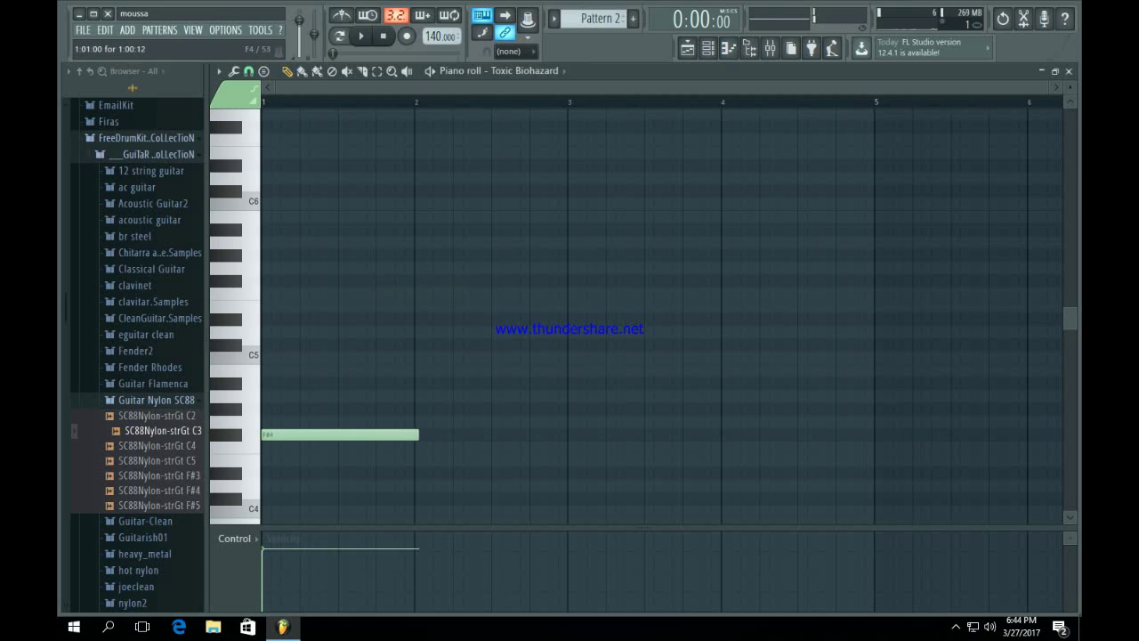
Add bar-long D5 and C#6 notes above the F#4 in bar 1 and play back the chord.
{"action": "left_click", "coordinate": [280, 345]}
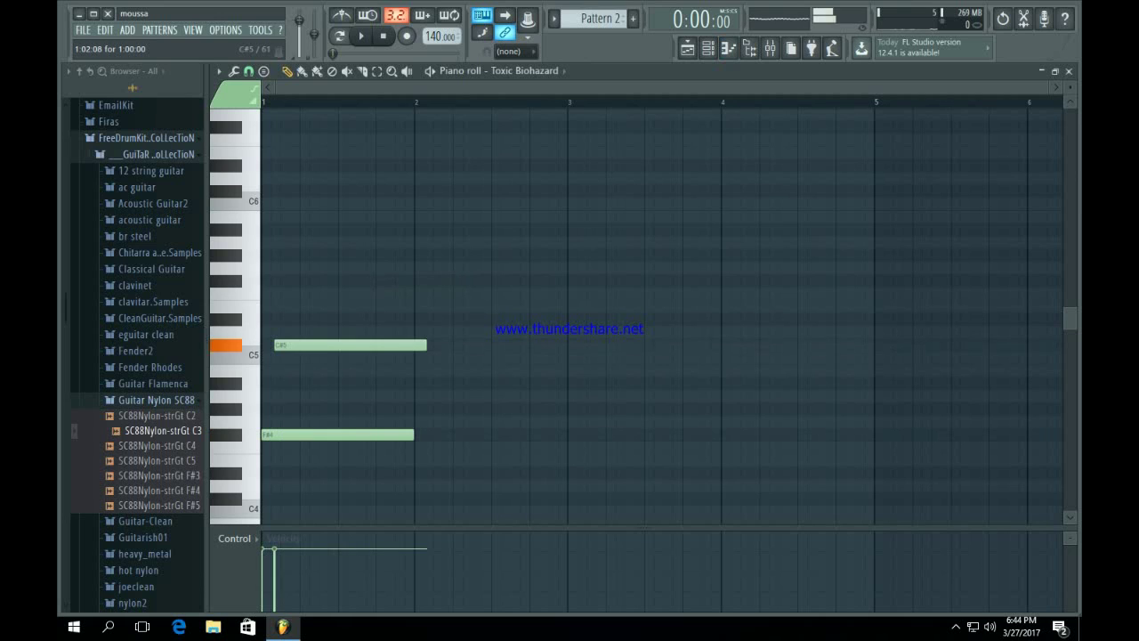
{"action": "left_click", "coordinate": [309, 318]}
{"action": "left_click", "coordinate": [307, 331]}
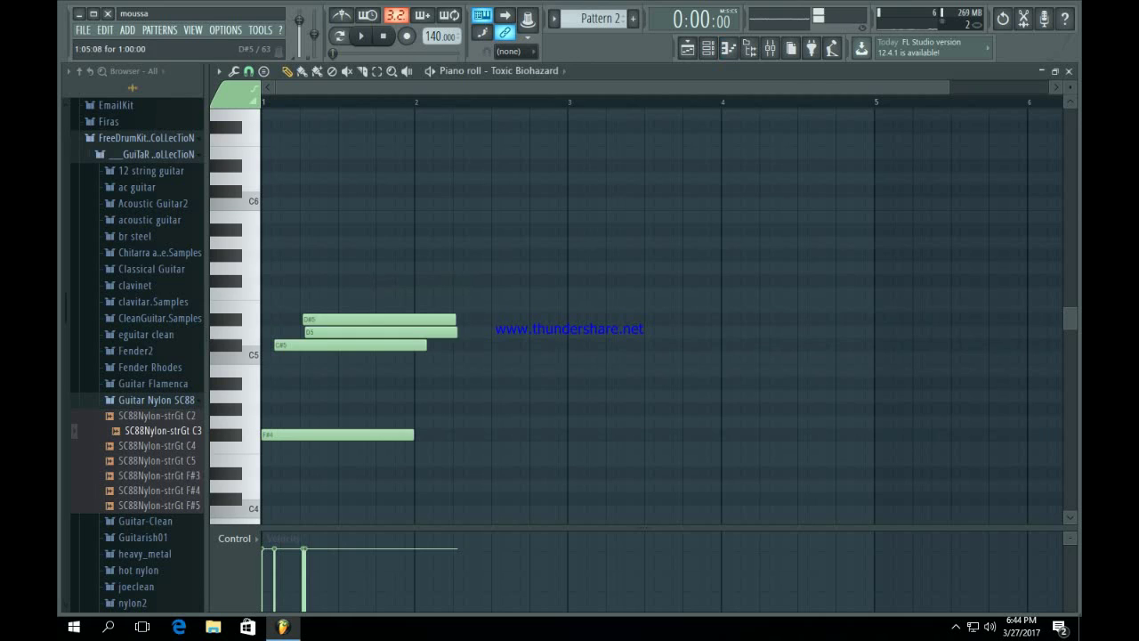
{"action": "right_click", "coordinate": [311, 320]}
{"action": "right_click", "coordinate": [311, 331]}
{"action": "left_click_drag", "start_coordinate": [285, 345], "coordinate": [271, 332]}
{"action": "left_click", "coordinate": [280, 229]}
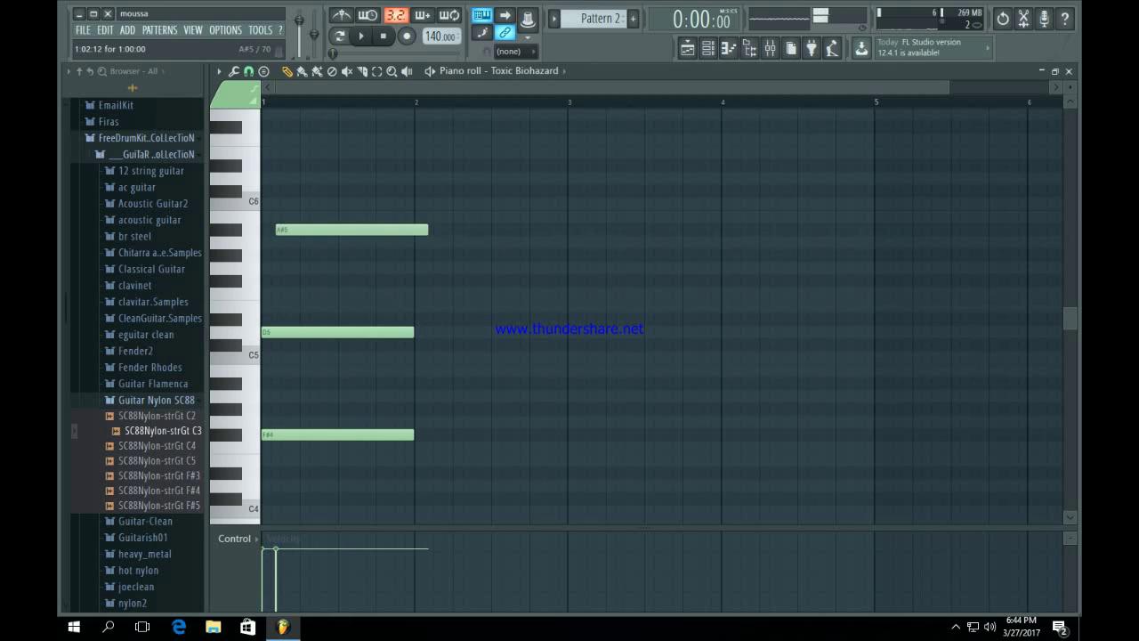
{"action": "left_click_drag", "start_coordinate": [281, 230], "coordinate": [270, 191]}
{"action": "key", "text": "space"}
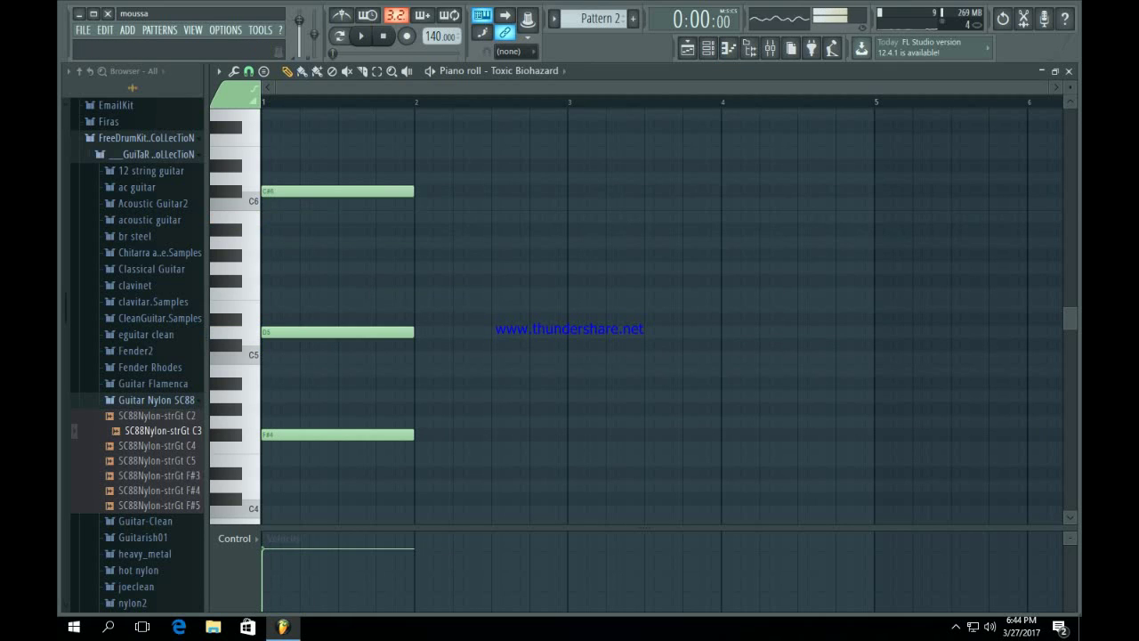
{"action": "key", "text": "space"}
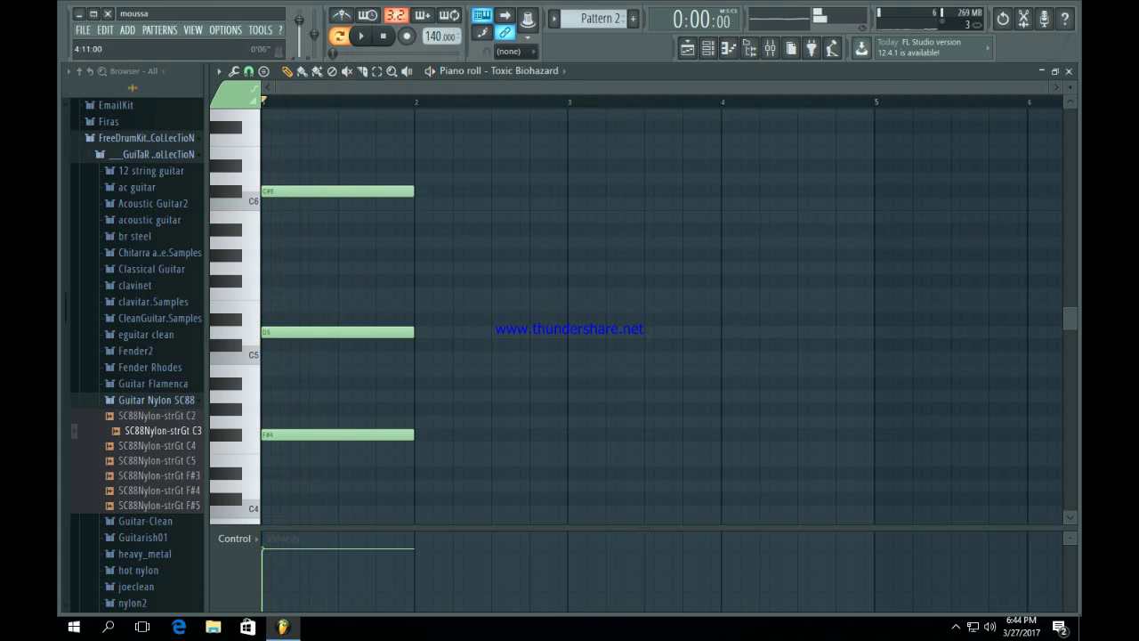
Add a B5 note on the second beat of bar 1 and shorten it to one beat.
{"action": "left_click", "coordinate": [311, 217]}
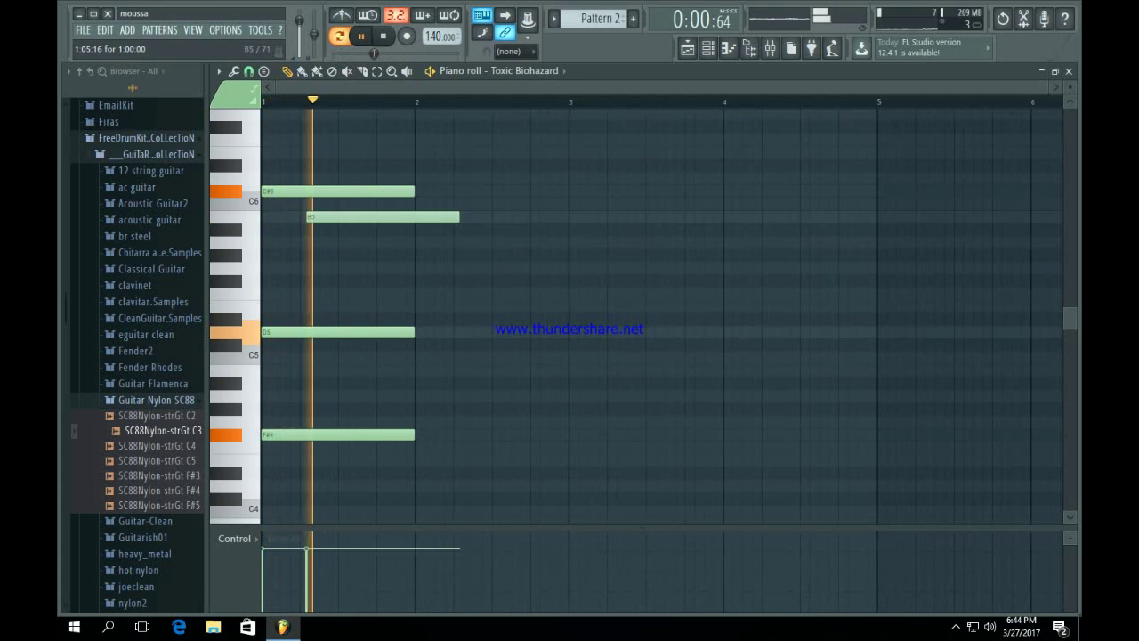
{"action": "right_click", "coordinate": [331, 217]}
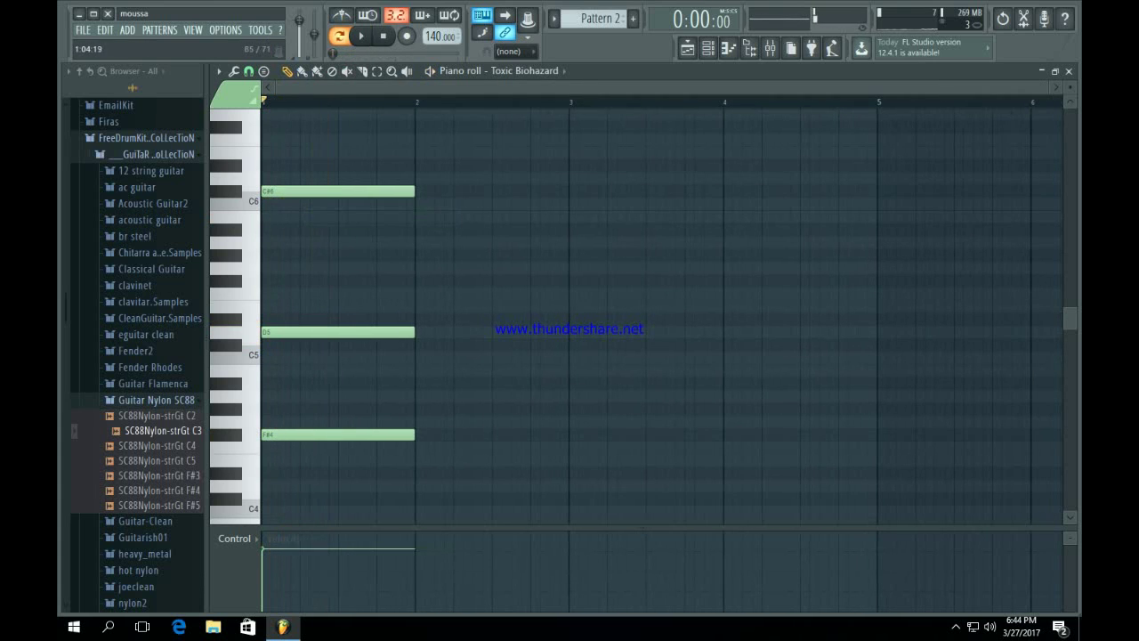
{"action": "double_click", "coordinate": [300, 216]}
{"action": "left_click", "coordinate": [300, 216]}
{"action": "left_click", "coordinate": [300, 217]}
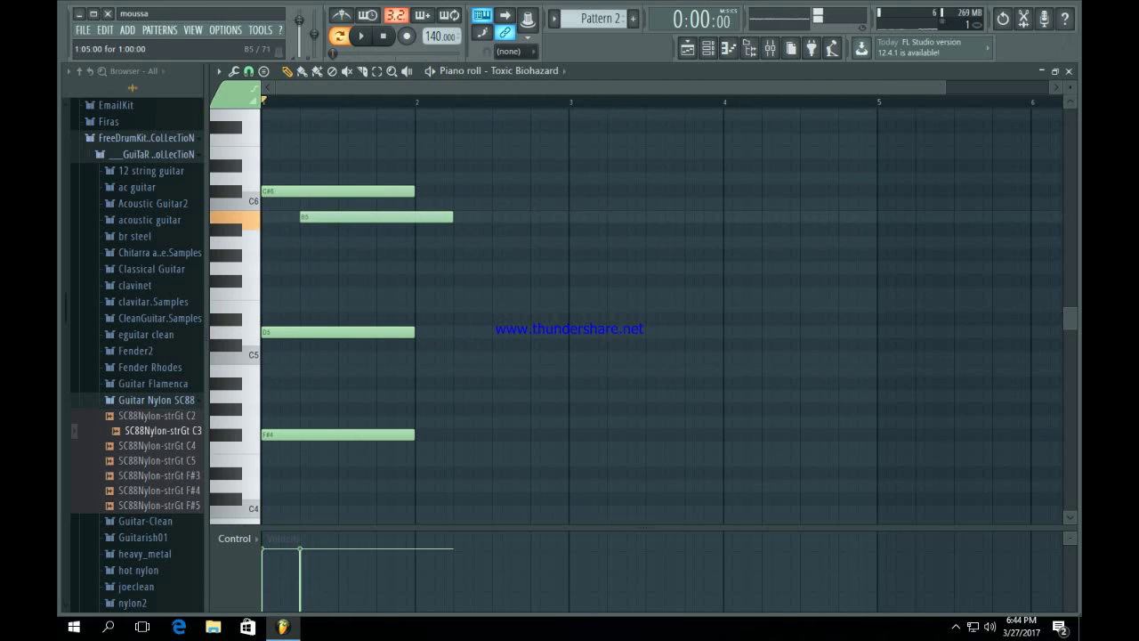
{"action": "left_click_drag", "start_coordinate": [453, 216], "coordinate": [347, 241]}
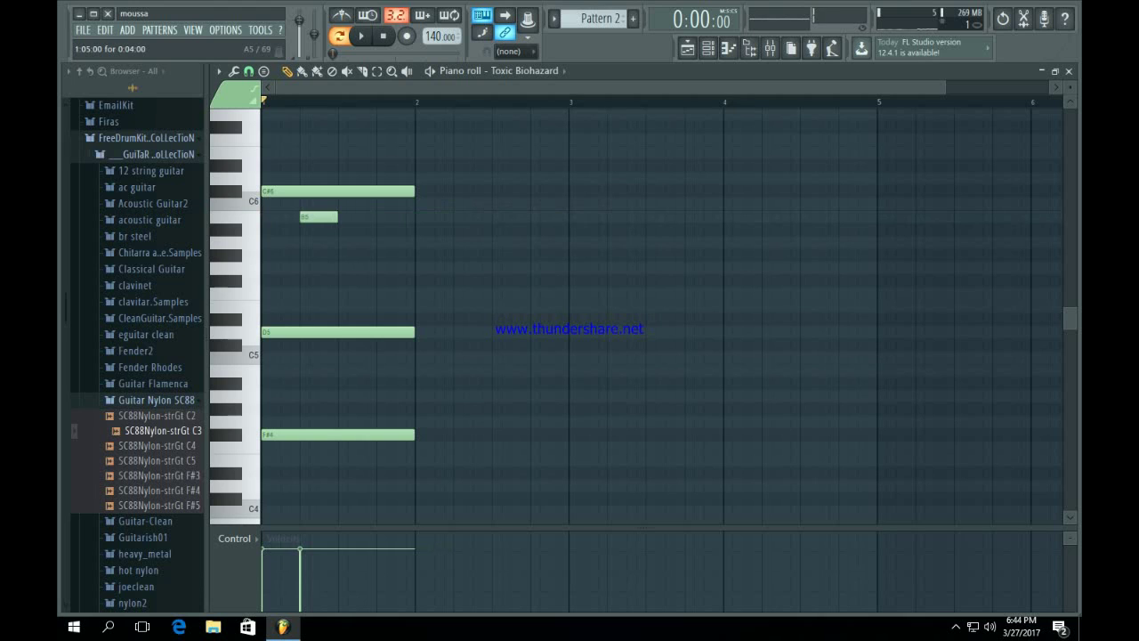
Add a one-beat F#5 note on the last beat of bar 1 and play back the pattern.
{"action": "key", "text": "space"}
{"action": "left_click", "coordinate": [383, 280]}
{"action": "key", "text": "space"}
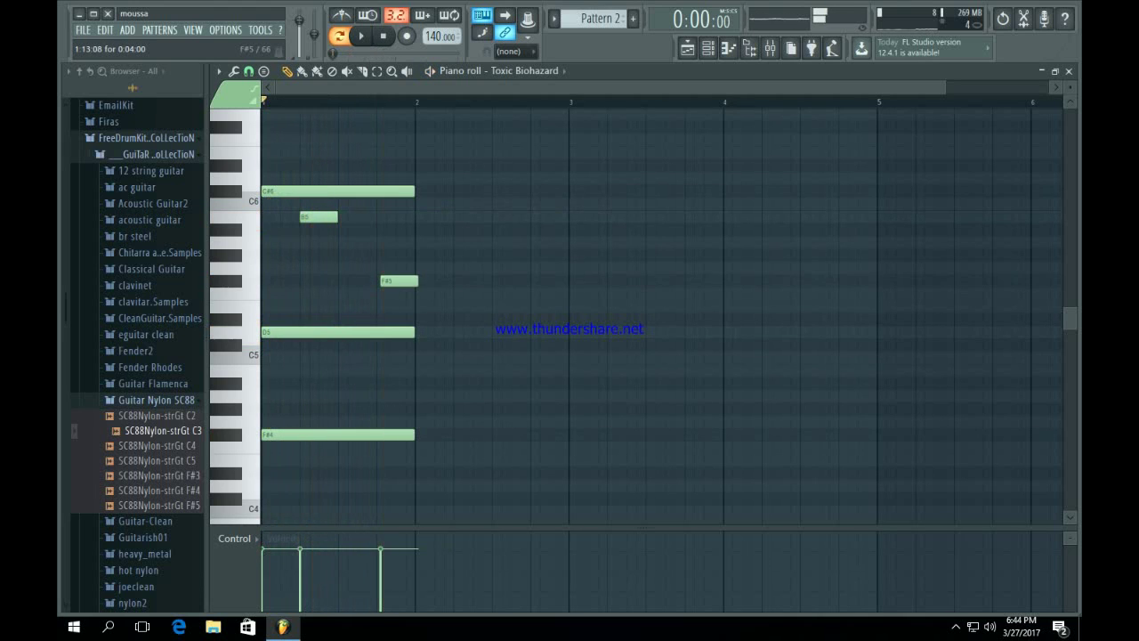
{"action": "key", "text": "space"}
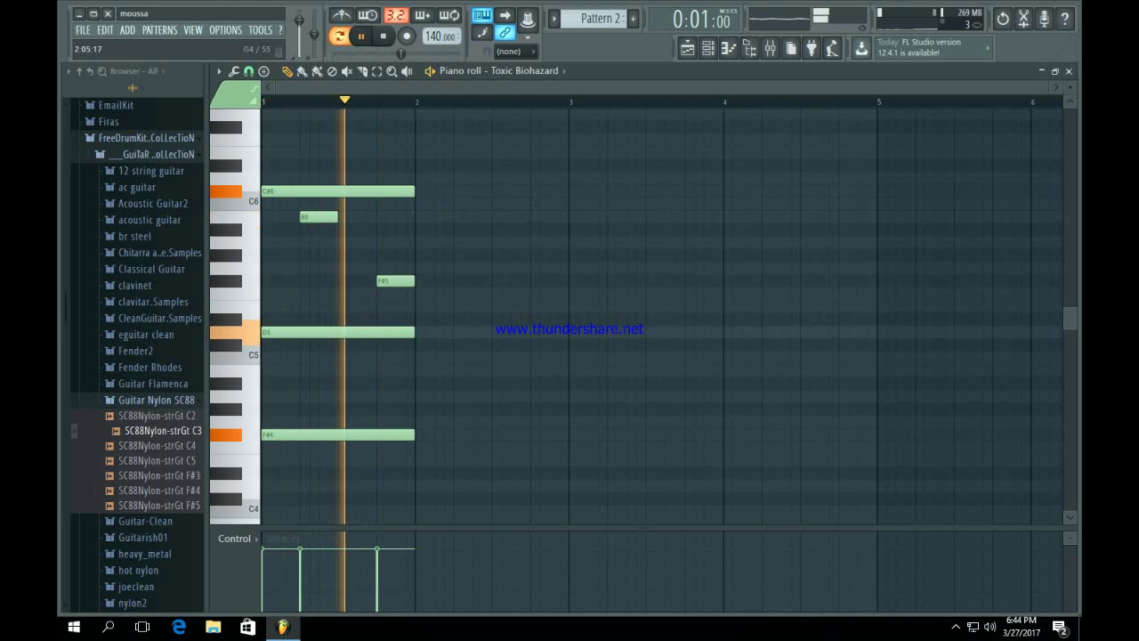
{"action": "key", "text": "space"}
Duplicate all the notes of bar 1 into bar 2.
{"action": "key", "text": "ctrl+a"}
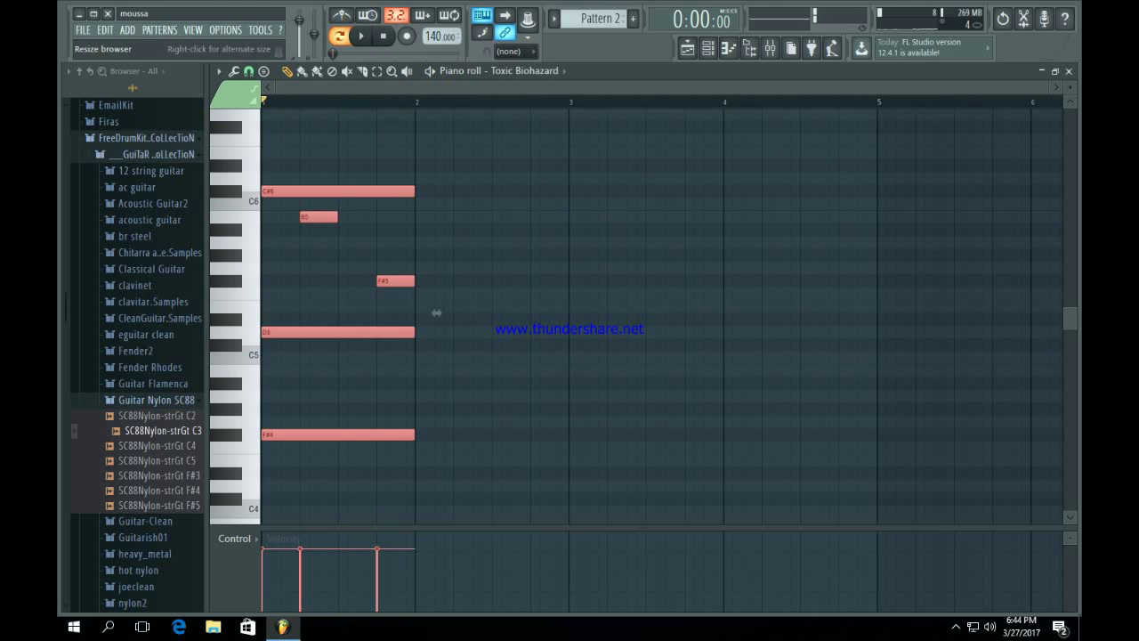
{"action": "key", "text": "ctrl+b"}
{"action": "key", "text": "ctrl+d"}
In bar 2, move C#6 to D6, D5 to E5, B5 to A#5 and F#5 to B5, and play back the pattern.
{"action": "scroll", "coordinate": [435, 312], "scroll_direction": "up", "scroll_amount": 4}
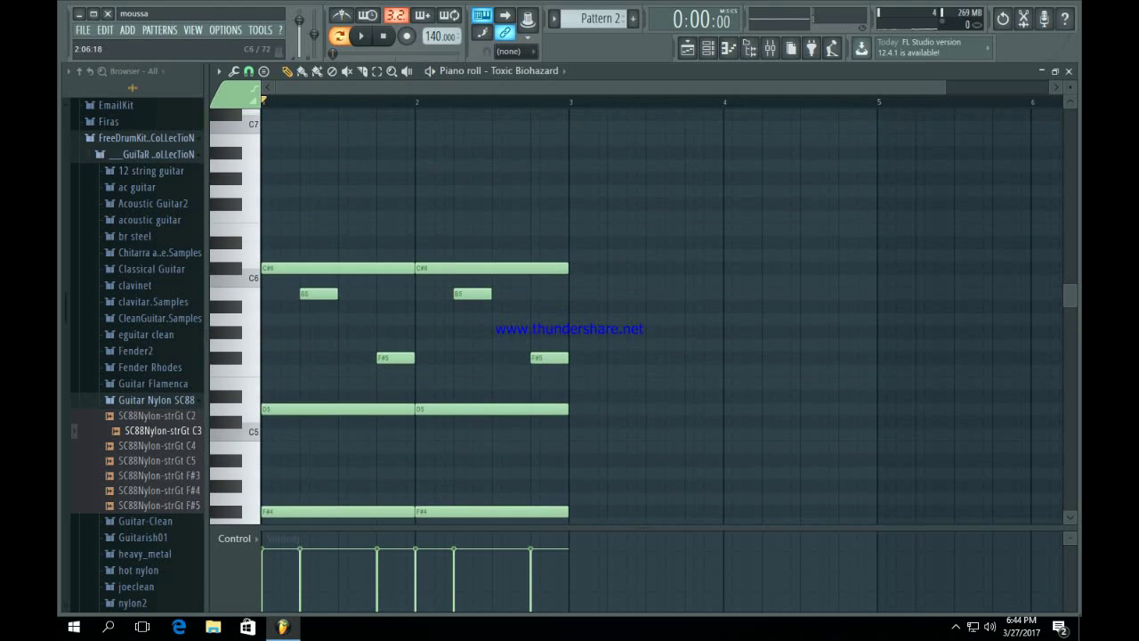
{"action": "left_click_drag", "start_coordinate": [488, 268], "coordinate": [489, 256]}
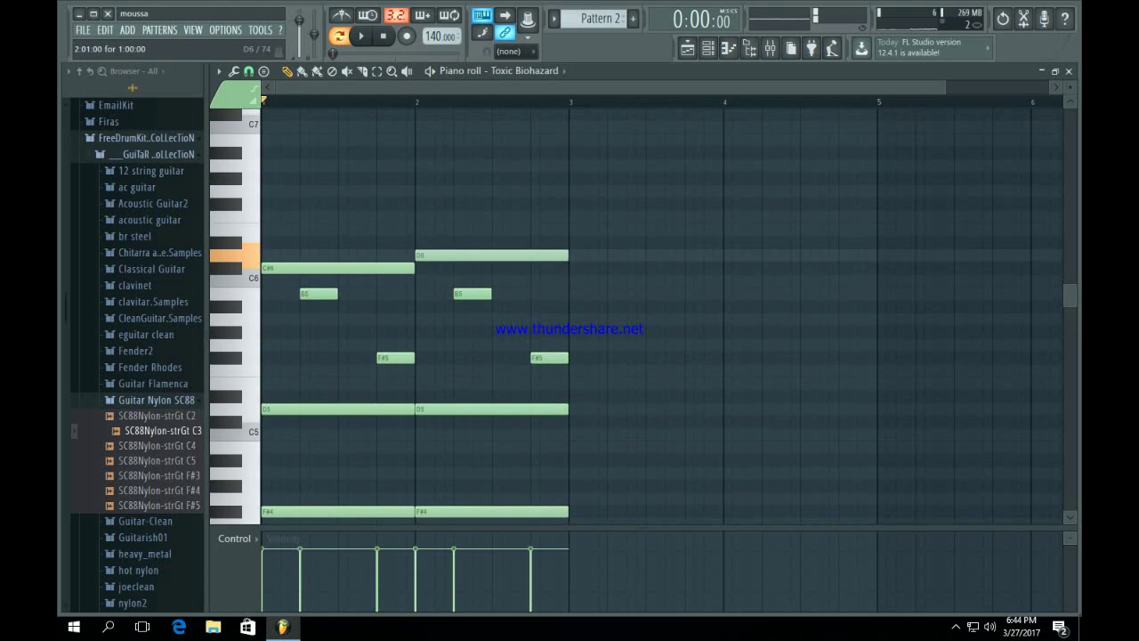
{"action": "left_click_drag", "start_coordinate": [489, 408], "coordinate": [490, 382]}
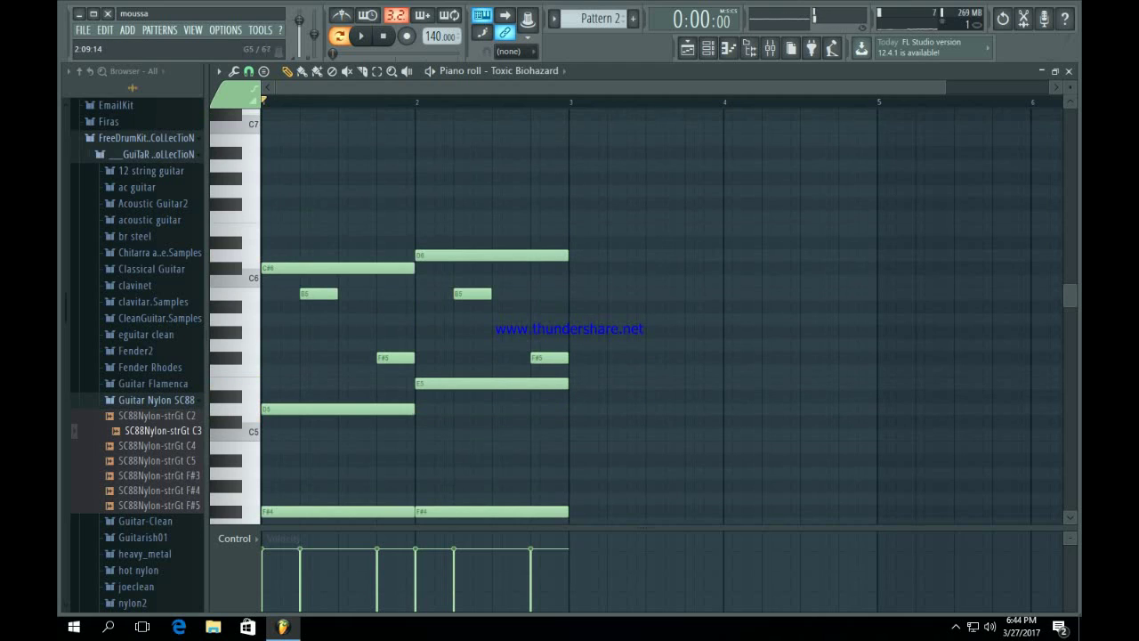
{"action": "mouse_move", "coordinate": [472, 293]}
{"action": "left_mouse_down"}
{"action": "mouse_move", "coordinate": [470, 318]}
{"action": "mouse_move", "coordinate": [470, 306]}
{"action": "left_mouse_up"}
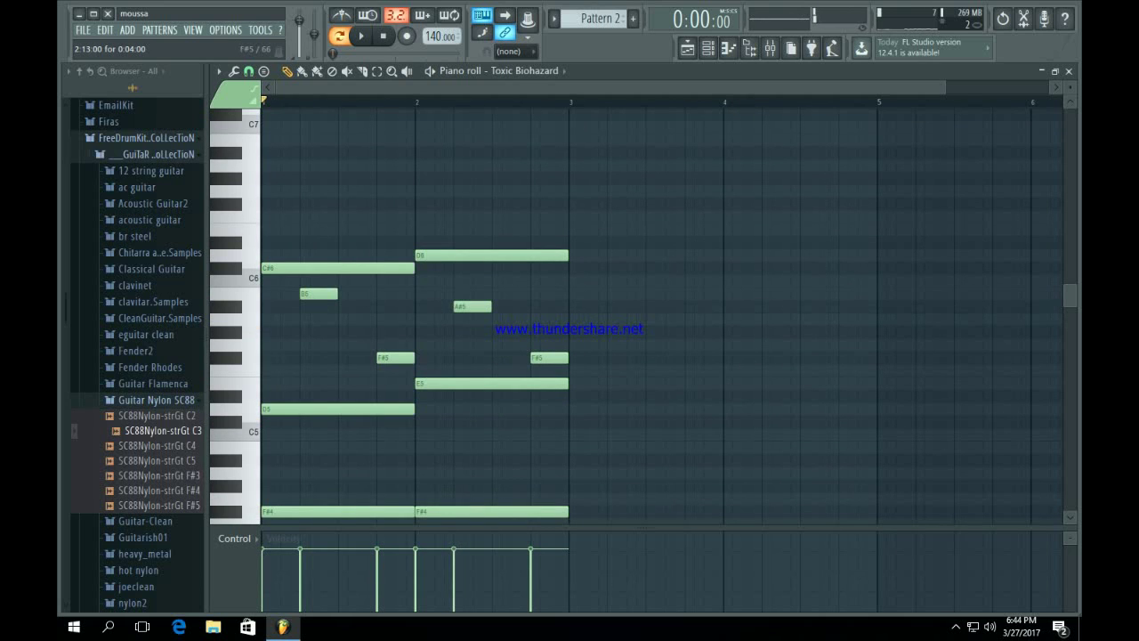
{"action": "left_click_drag", "start_coordinate": [549, 358], "coordinate": [549, 293]}
{"action": "key", "text": "space"}
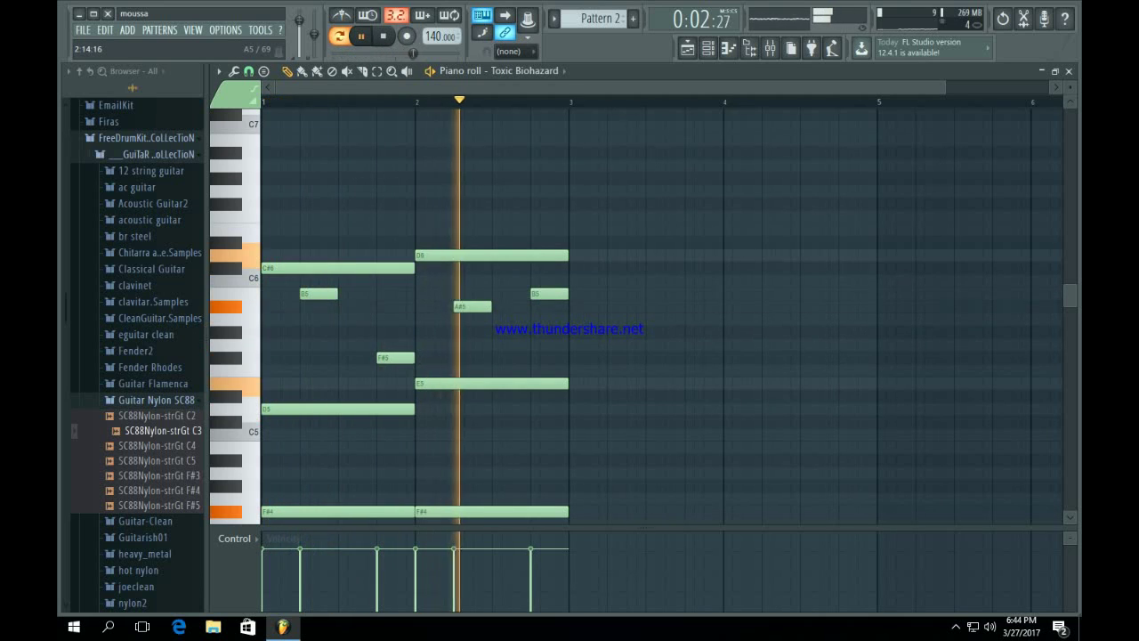
{"action": "scroll", "coordinate": [635, 316], "scroll_direction": "down", "scroll_amount": 4}
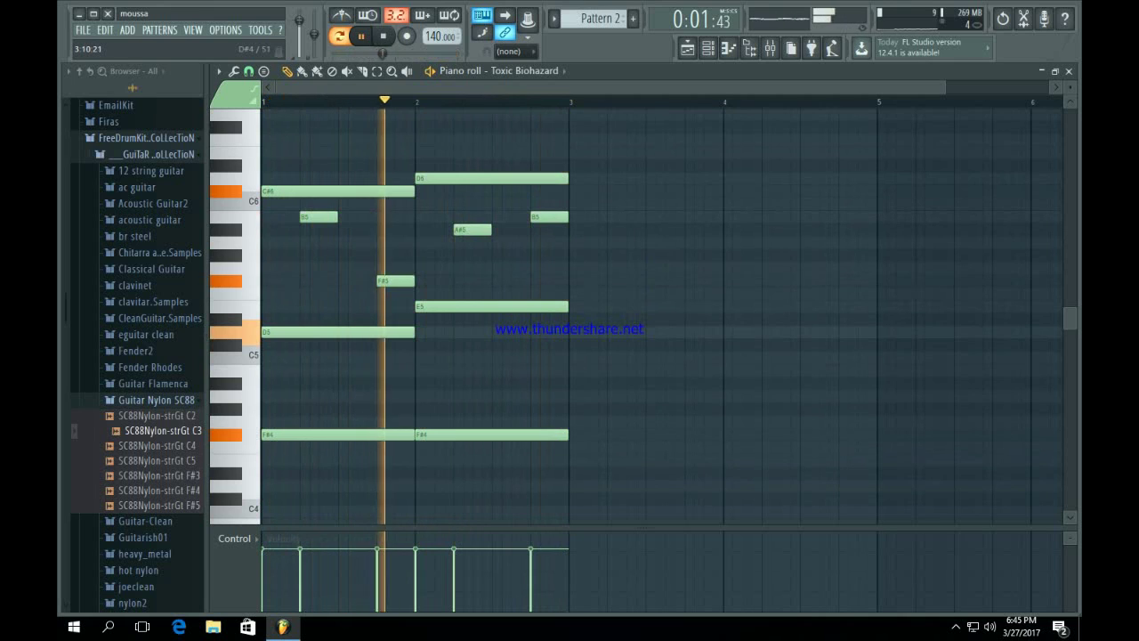
Duplicate the notes of bars 1 and 2 into bars 3 and 4 and play the pattern from the start.
{"action": "key", "text": "ctrl+a"}
{"action": "scroll", "coordinate": [590, 361], "scroll_direction": "up", "scroll_amount": 3}
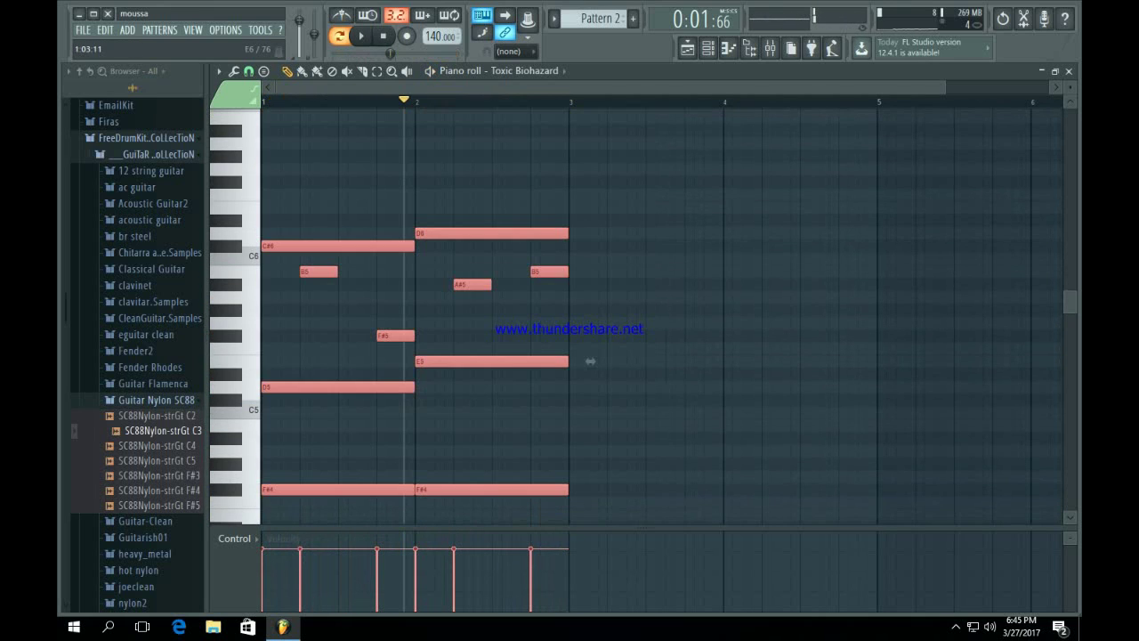
{"action": "key", "text": "ctrl+b"}
{"action": "key", "text": "ctrl+d"}
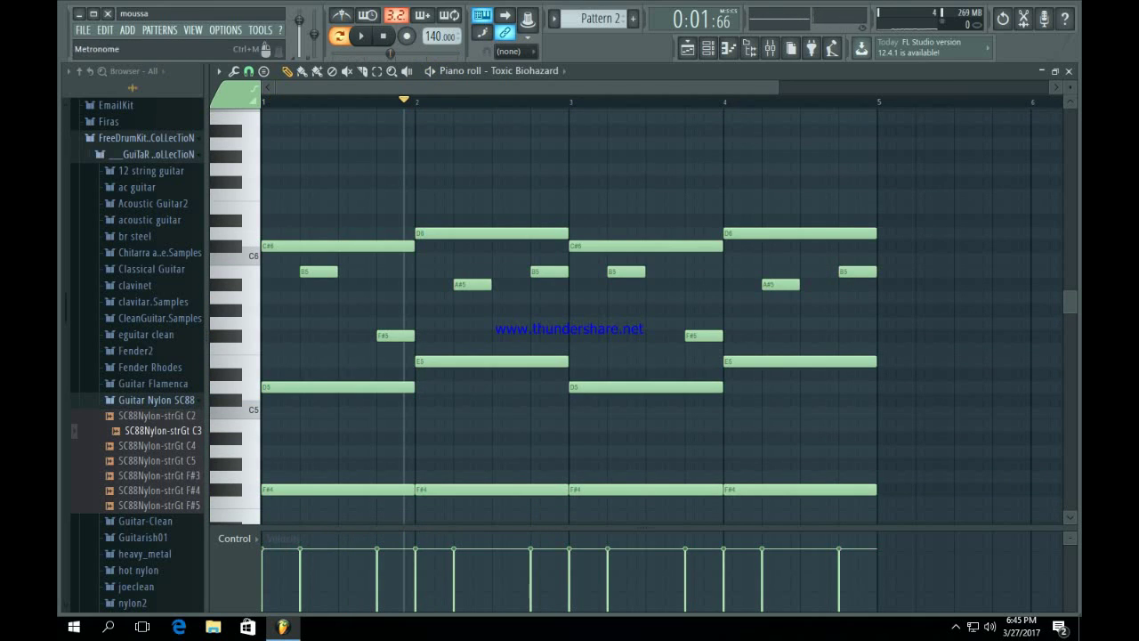
{"action": "left_click", "coordinate": [383, 37]}
{"action": "key", "text": "space"}
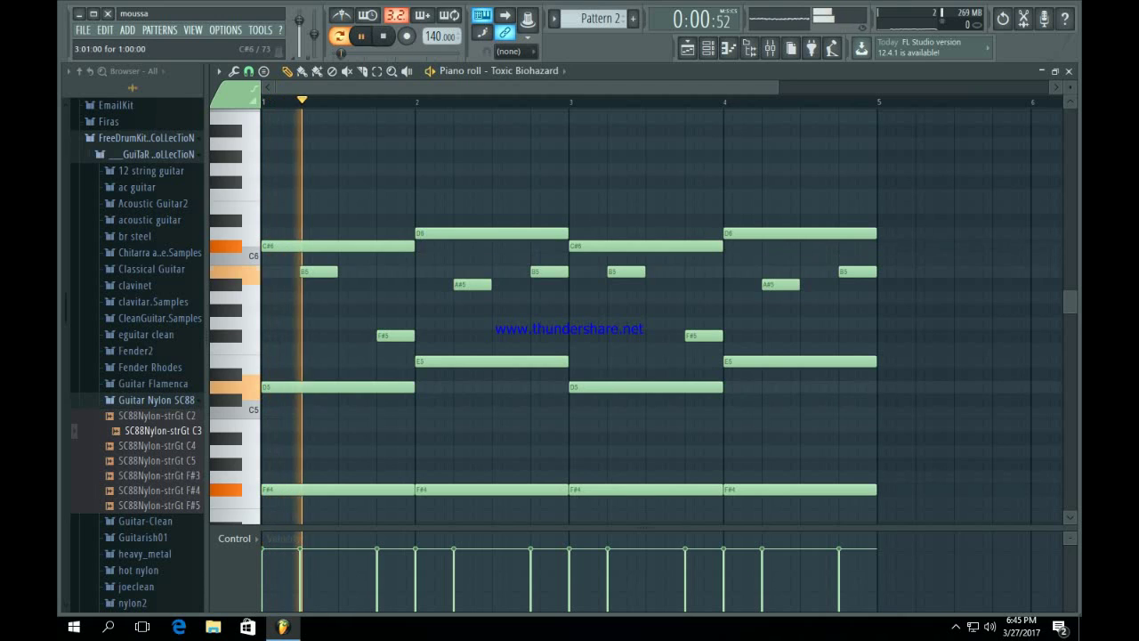
{"action": "key", "text": "space"}
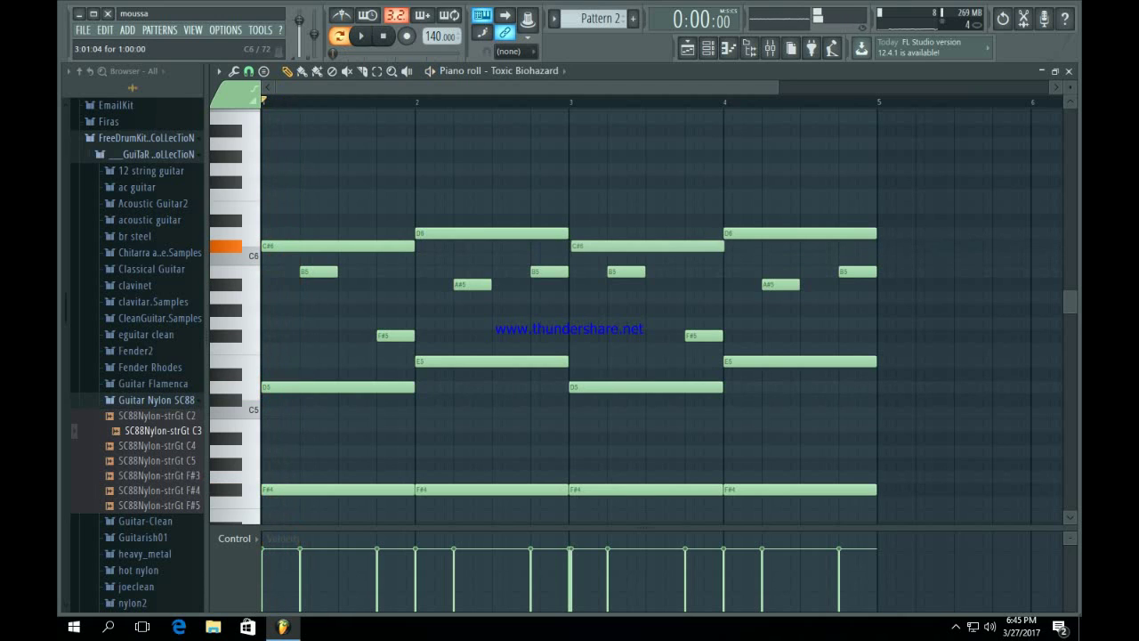
Move D5 to E5 and F#4 to B4 in bar 3, and F#4 to E4 and D6 to B5 in bar 4.
{"action": "left_click_drag", "start_coordinate": [622, 387], "coordinate": [623, 361]}
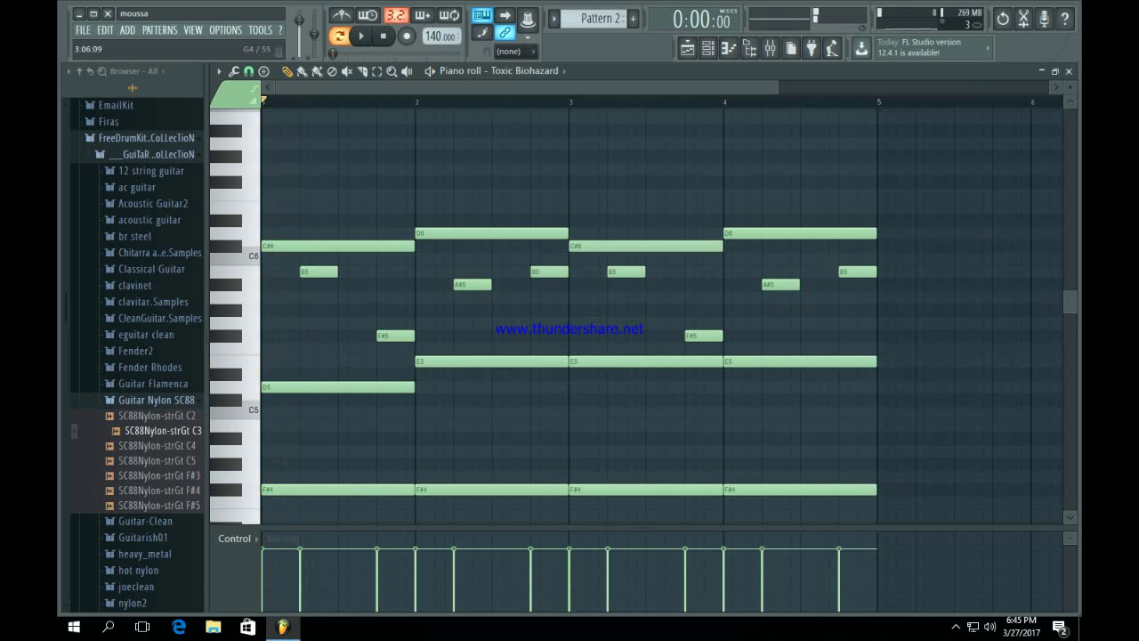
{"action": "left_click_drag", "start_coordinate": [574, 489], "coordinate": [576, 426]}
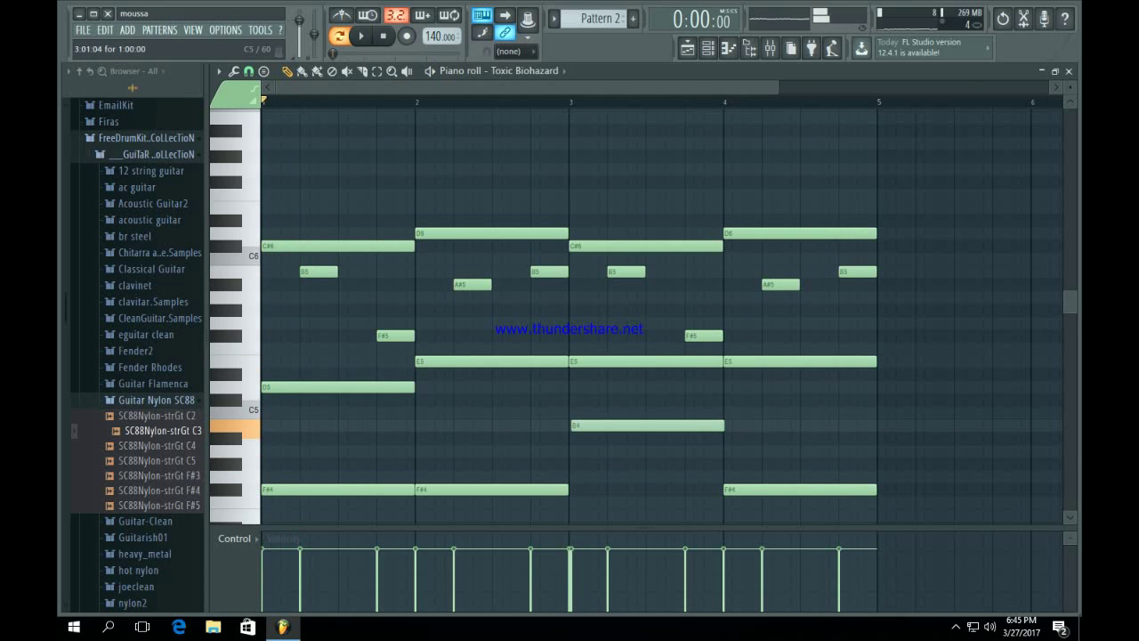
{"action": "left_click_drag", "start_coordinate": [728, 489], "coordinate": [724, 514]}
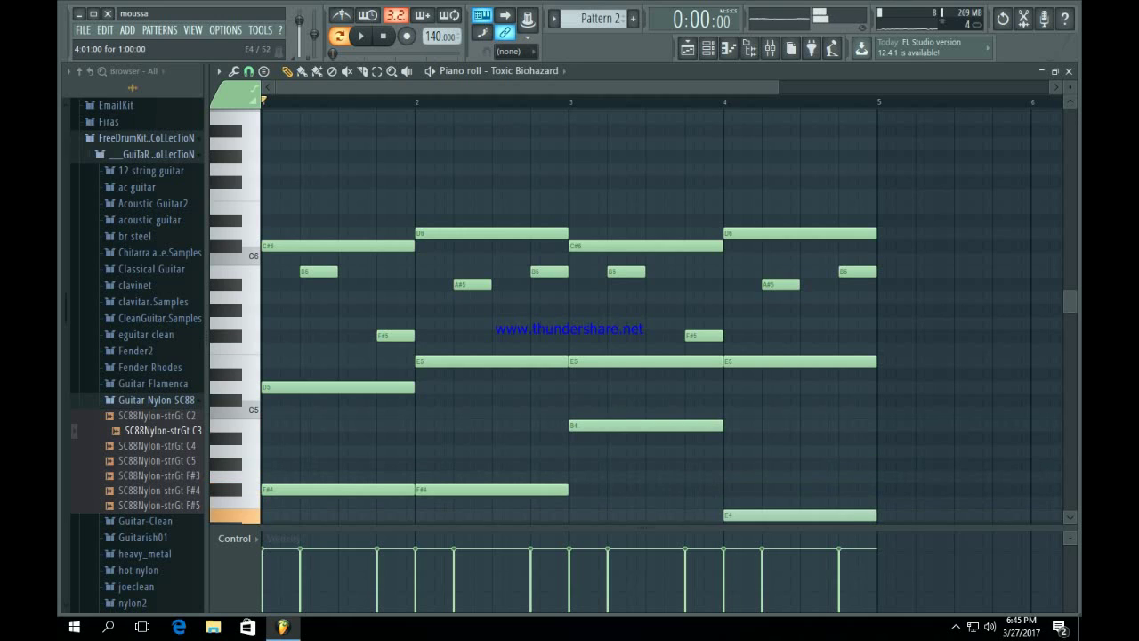
{"action": "left_click_drag", "start_coordinate": [727, 233], "coordinate": [724, 272]}
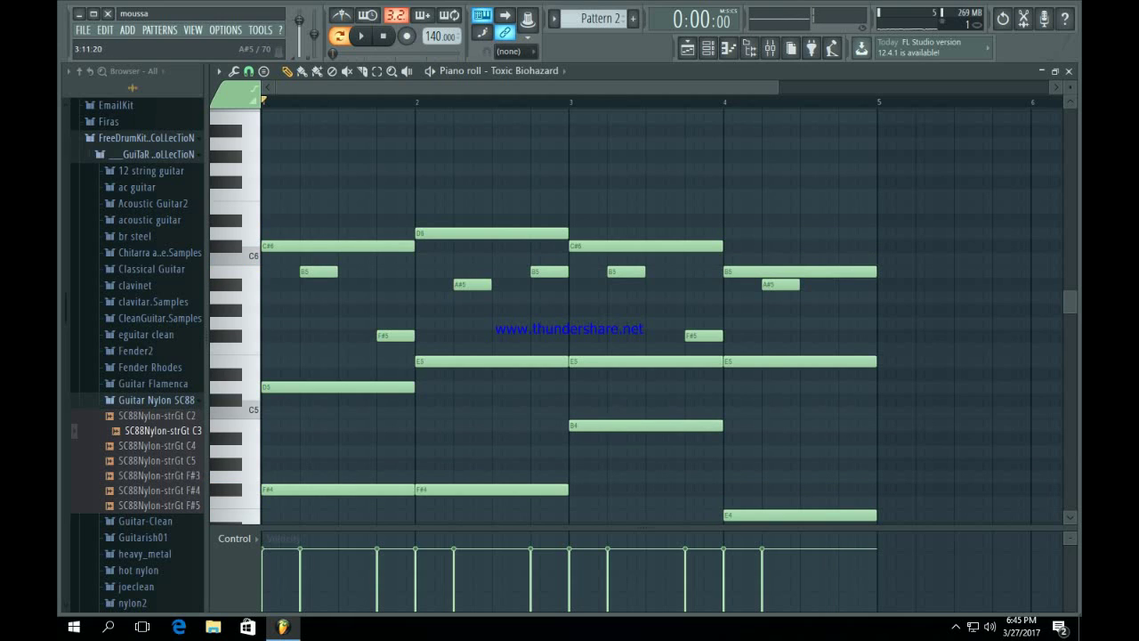
Move B5 to A5 in bar 3 and A#5 to F#5 in bar 4, add G5 at the end of bar 4, and play back the pattern.
{"action": "left_click_drag", "start_coordinate": [612, 271], "coordinate": [630, 301]}
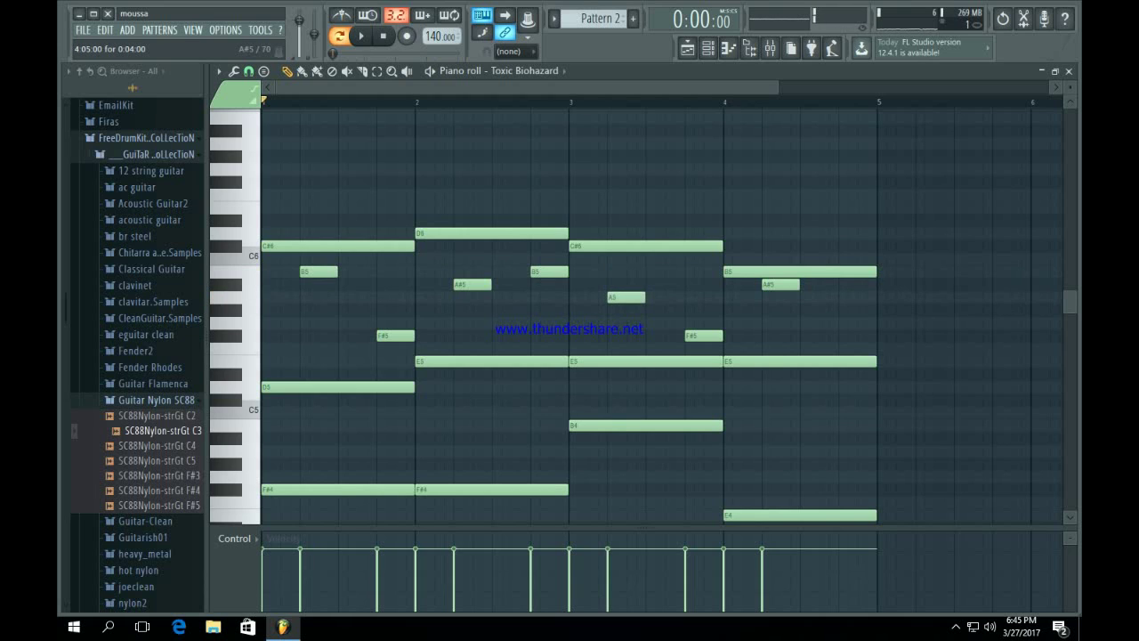
{"action": "left_click_drag", "start_coordinate": [774, 283], "coordinate": [767, 335]}
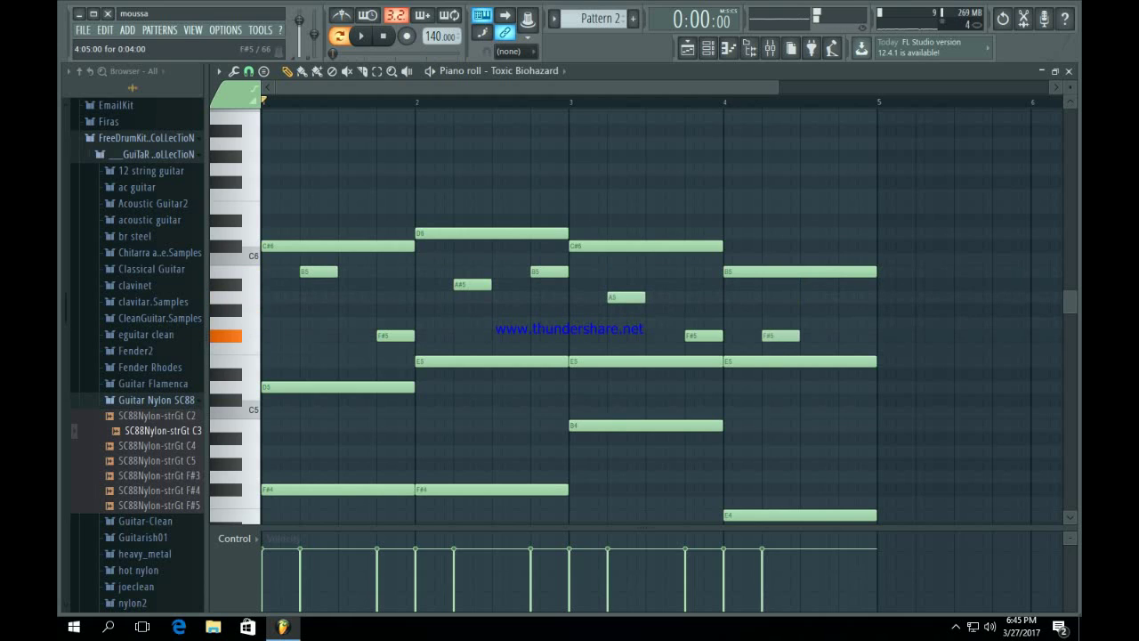
{"action": "left_click", "coordinate": [850, 322]}
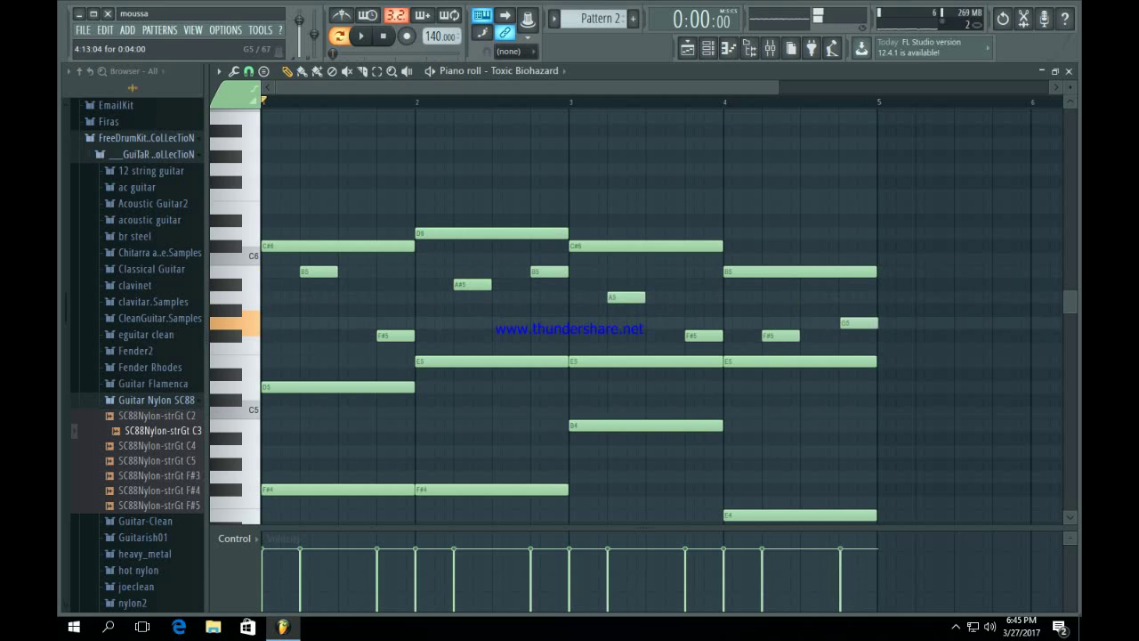
{"action": "key", "text": "space"}
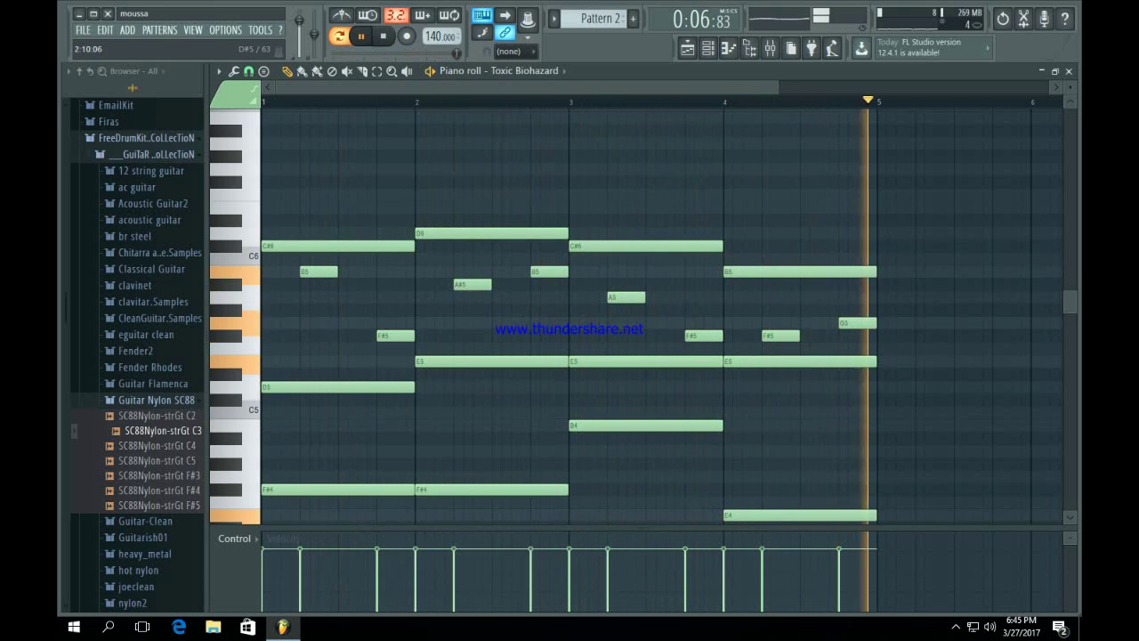
In bar 3, move B4 to A#4 and A5 to G5, playing the pattern from the start after each change.
{"action": "scroll", "coordinate": [614, 400], "scroll_direction": "down", "scroll_amount": 1}
{"action": "key", "text": "space"}
{"action": "mouse_move", "coordinate": [615, 389]}
{"action": "left_mouse_down"}
{"action": "mouse_move", "coordinate": [615, 376]}
{"action": "mouse_move", "coordinate": [613, 405]}
{"action": "left_mouse_up"}
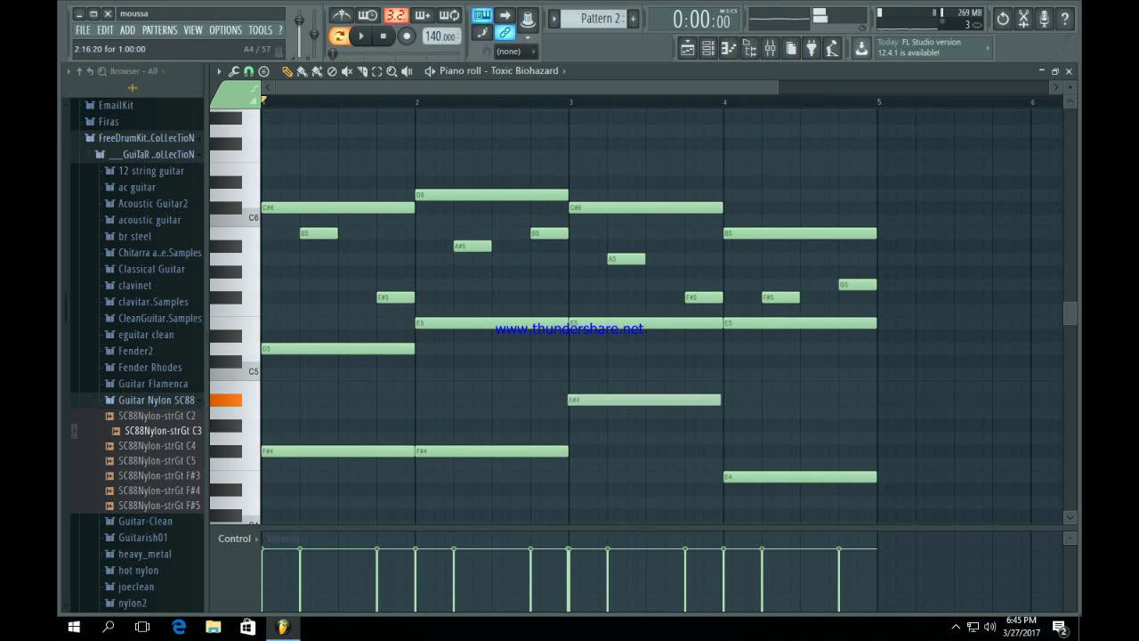
{"action": "key", "text": "space"}
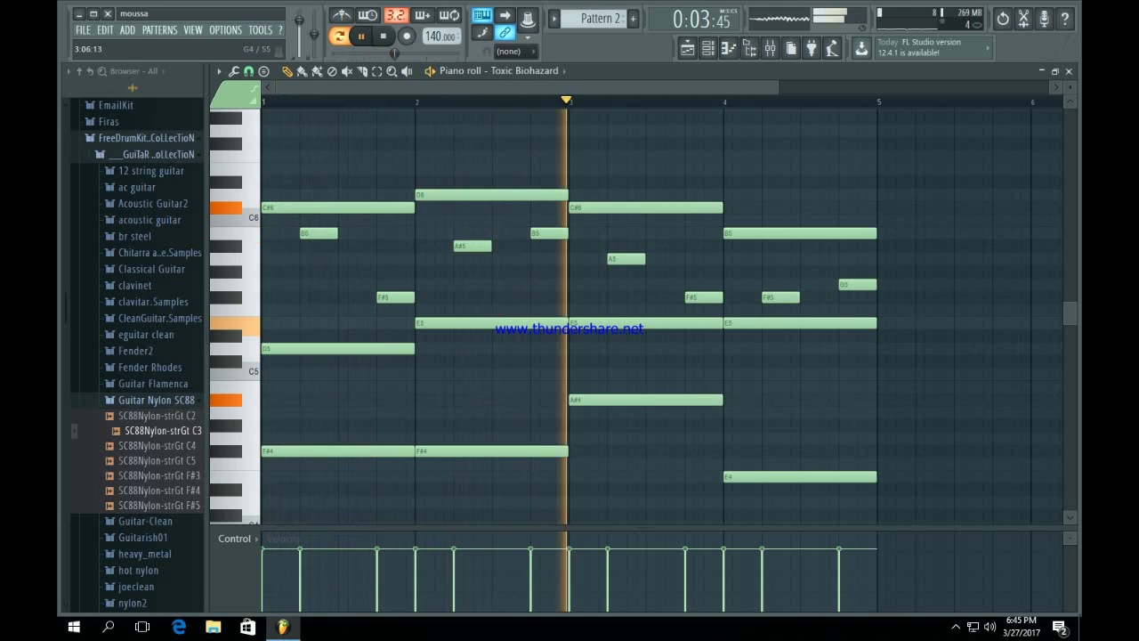
{"action": "key", "text": "space"}
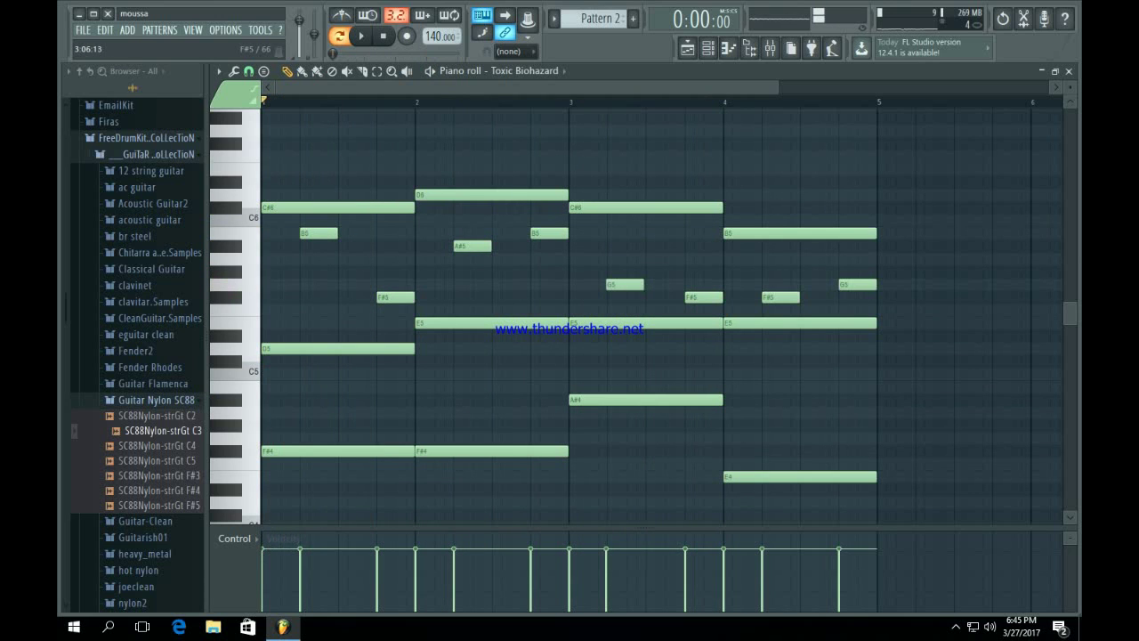
{"action": "key", "text": "space"}
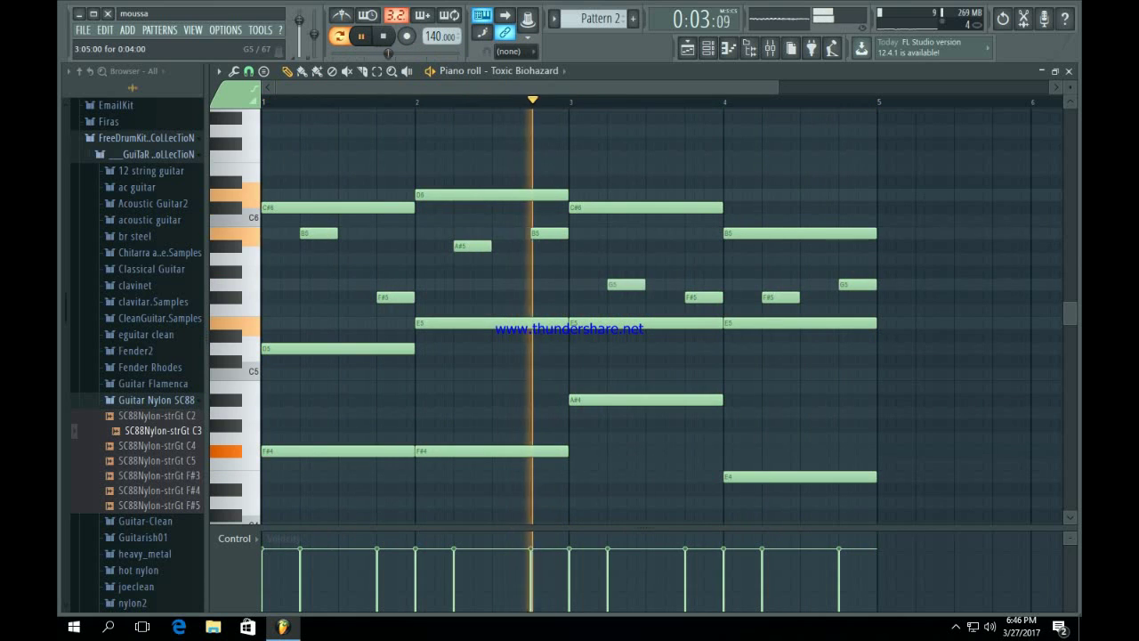
Move the short G5 note at the end of bar 4 to C#6 and play back the pattern.
{"action": "left_click_drag", "start_coordinate": [854, 284], "coordinate": [850, 259]}
{"action": "key", "text": "space"}
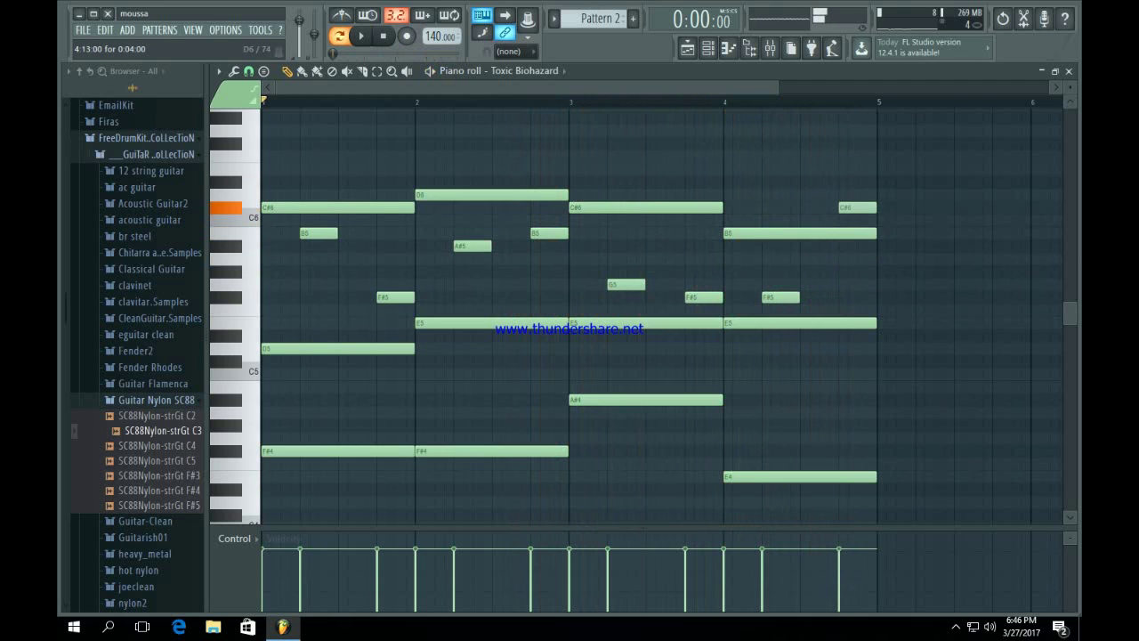
{"action": "key", "text": "space"}
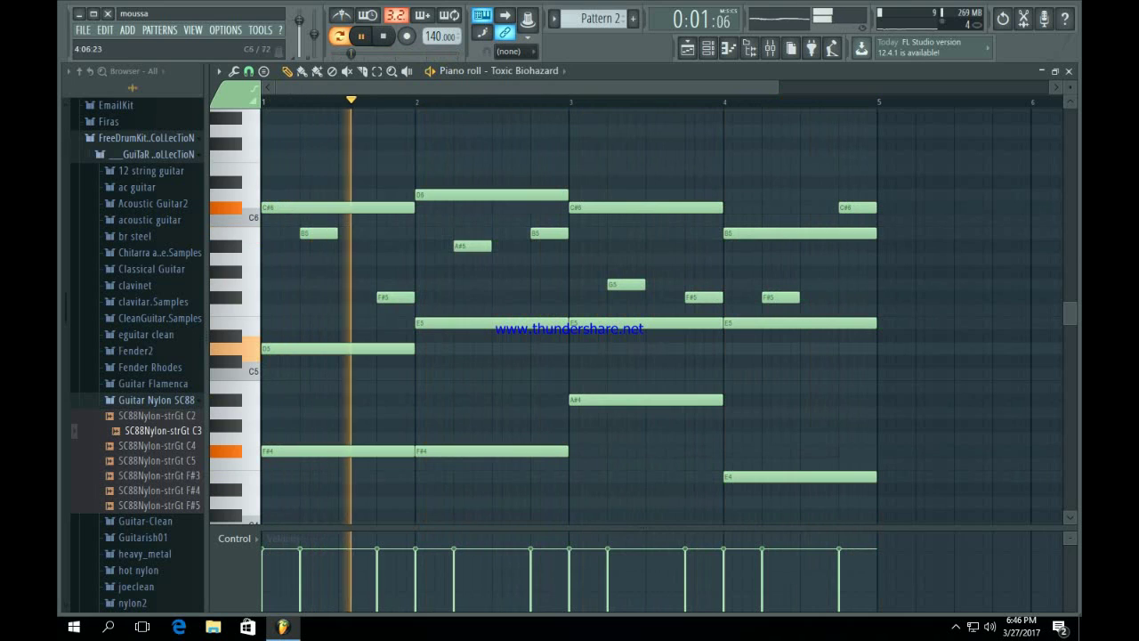
Place four consecutive Pattern 2 clips on Track 2 of the playlist, covering bars 1 to 16.
{"action": "key", "text": "F5"}
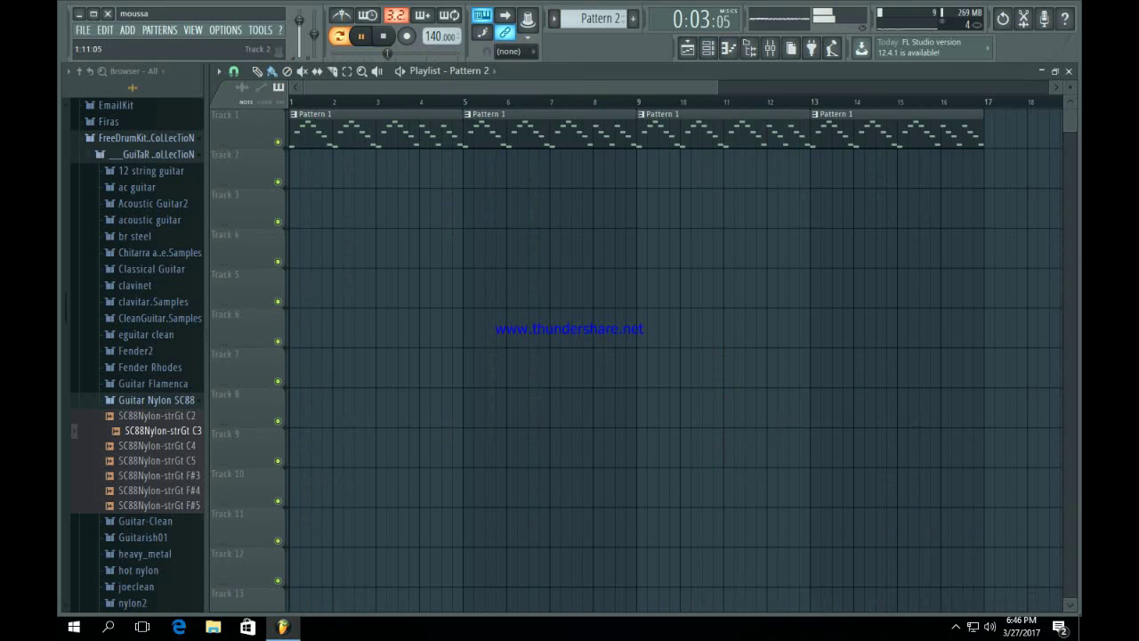
{"action": "left_click_drag", "start_coordinate": [298, 169], "coordinate": [876, 169]}
{"action": "left_click", "coordinate": [738, 327], "text": "ctrl"}
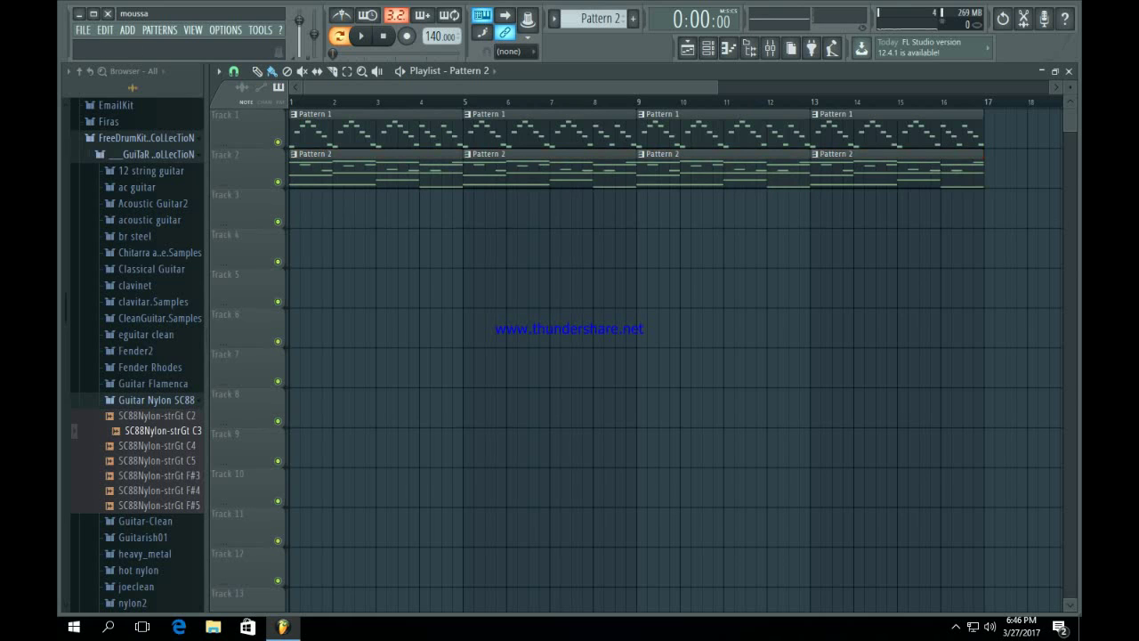
Collapse the Guitar Nylon SC88 folder and play back the arrangement while adjusting the Toxic Biohazard channel's volume in the channel rack.
{"action": "left_click", "coordinate": [156, 399]}
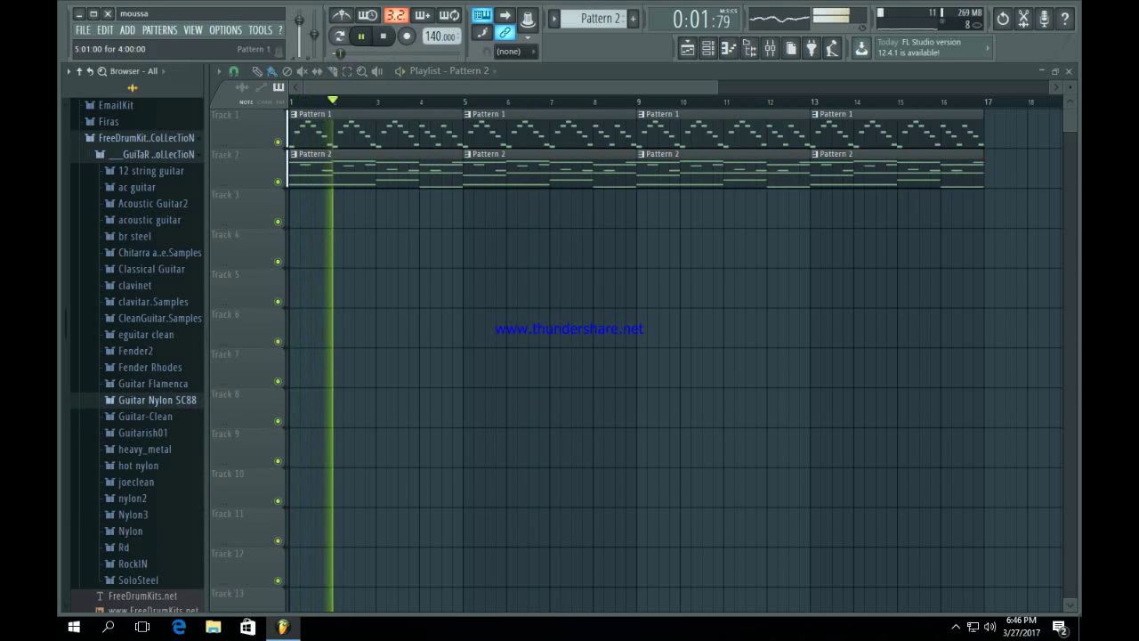
{"action": "left_click", "coordinate": [707, 48]}
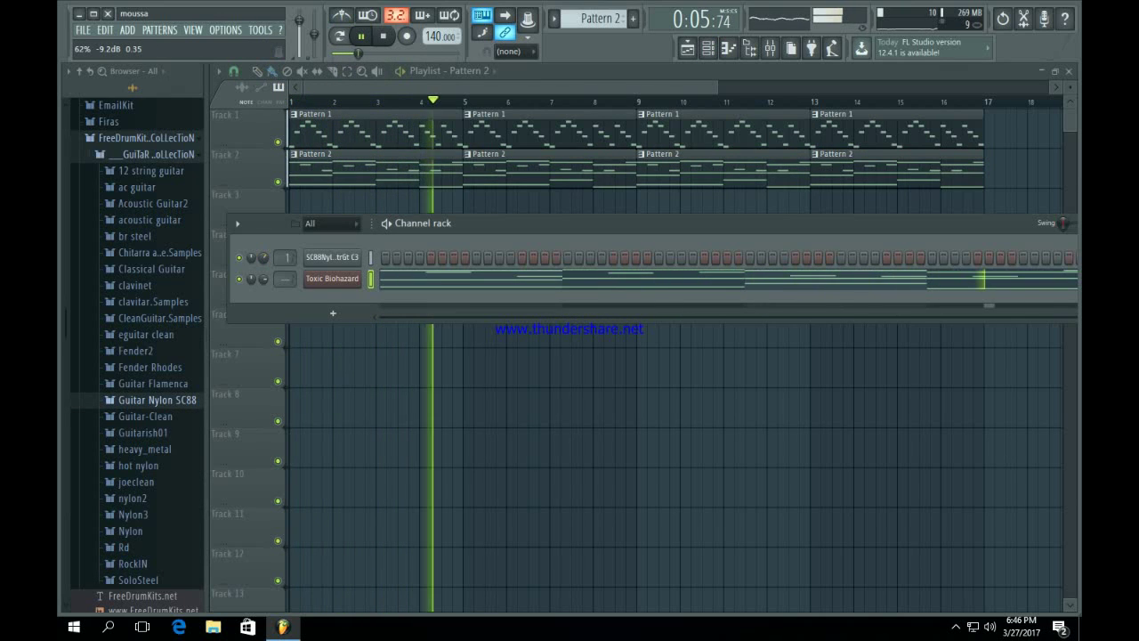
{"action": "scroll", "coordinate": [263, 278], "scroll_direction": "up", "scroll_amount": 3}
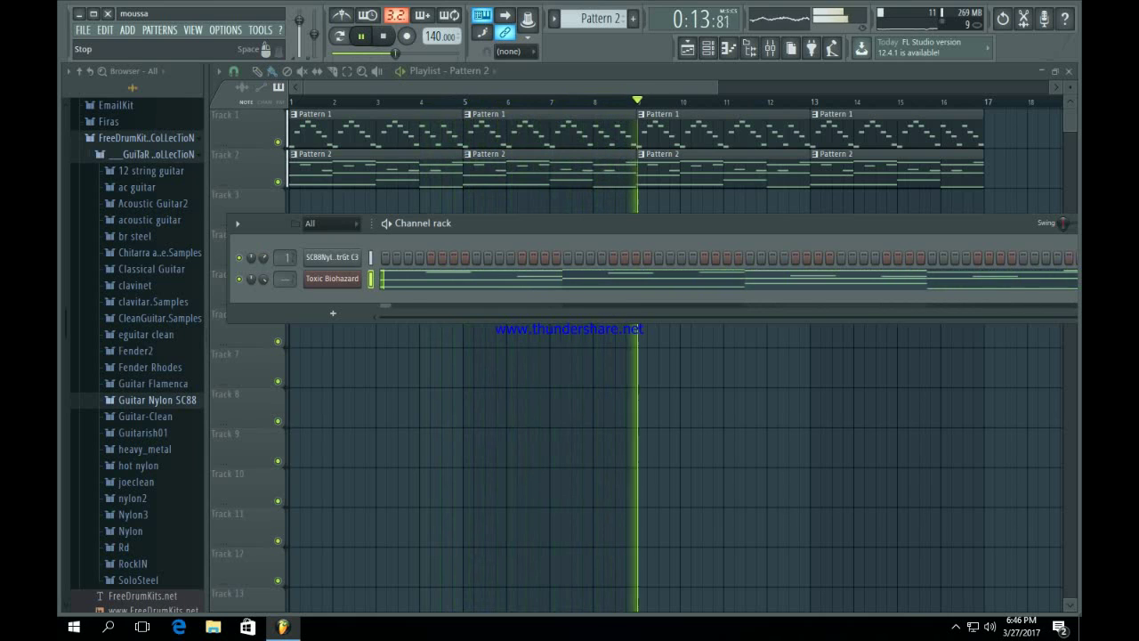
{"action": "key", "text": "space"}
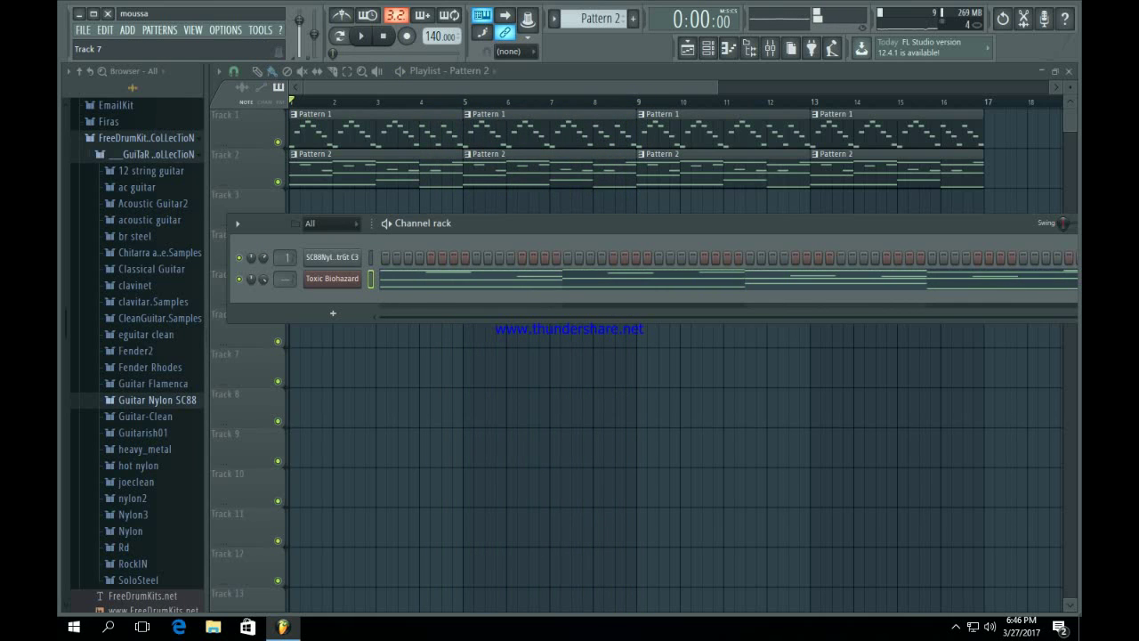
Collapse the ___GuiTaR CoLLecTioN folder in the browser and open the Official 20...mentals.com) pack with the 808 Mafia sounds.
{"action": "scroll", "coordinate": [142, 356], "scroll_direction": "down", "scroll_amount": 3}
{"action": "scroll", "coordinate": [142, 356], "scroll_direction": "up", "scroll_amount": 3}
{"action": "scroll", "coordinate": [138, 351], "scroll_direction": "down", "scroll_amount": 3}
{"action": "scroll", "coordinate": [138, 354], "scroll_direction": "up", "scroll_amount": 6}
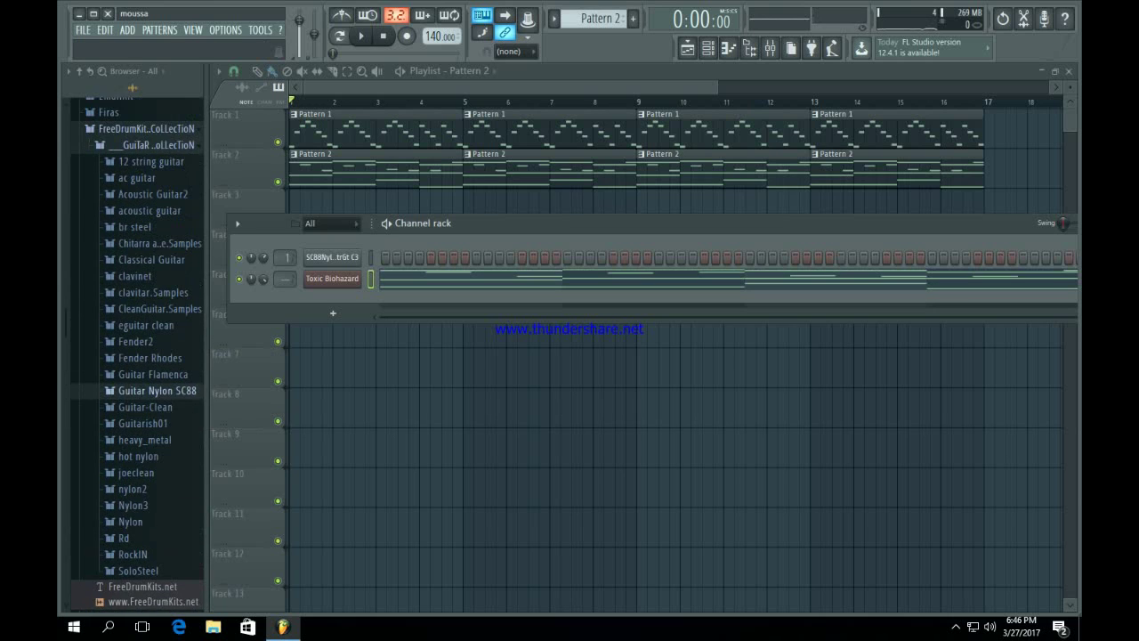
{"action": "scroll", "coordinate": [138, 354], "scroll_direction": "down", "scroll_amount": 3}
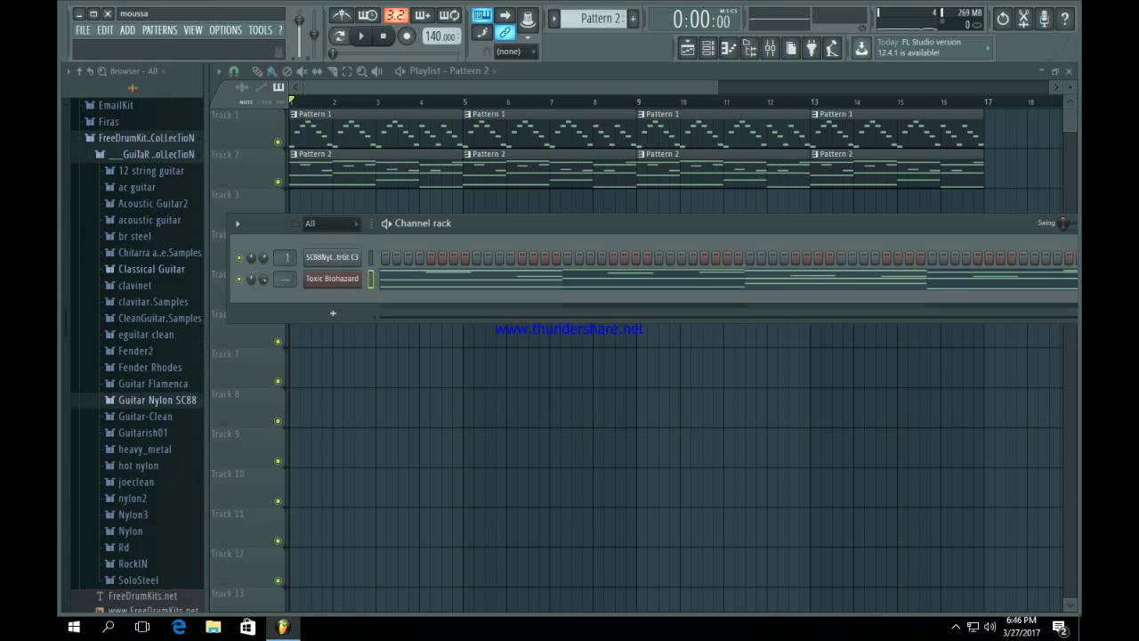
{"action": "scroll", "coordinate": [138, 354], "scroll_direction": "up", "scroll_amount": 6}
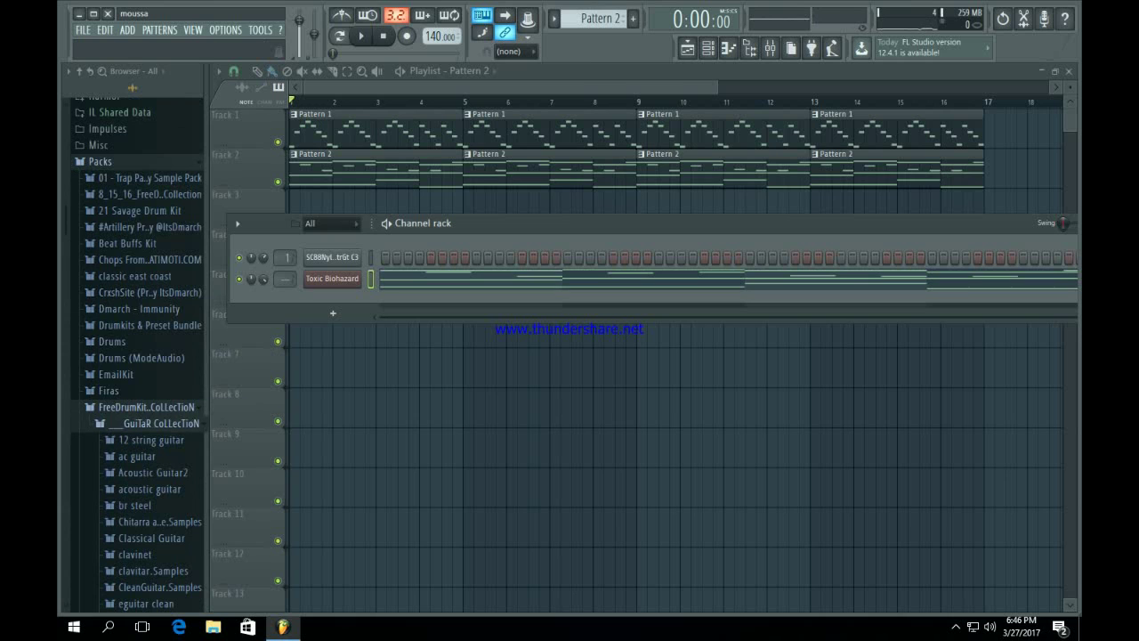
{"action": "scroll", "coordinate": [147, 407], "scroll_direction": "down", "scroll_amount": 3}
{"action": "scroll", "coordinate": [147, 406], "scroll_direction": "up", "scroll_amount": 1}
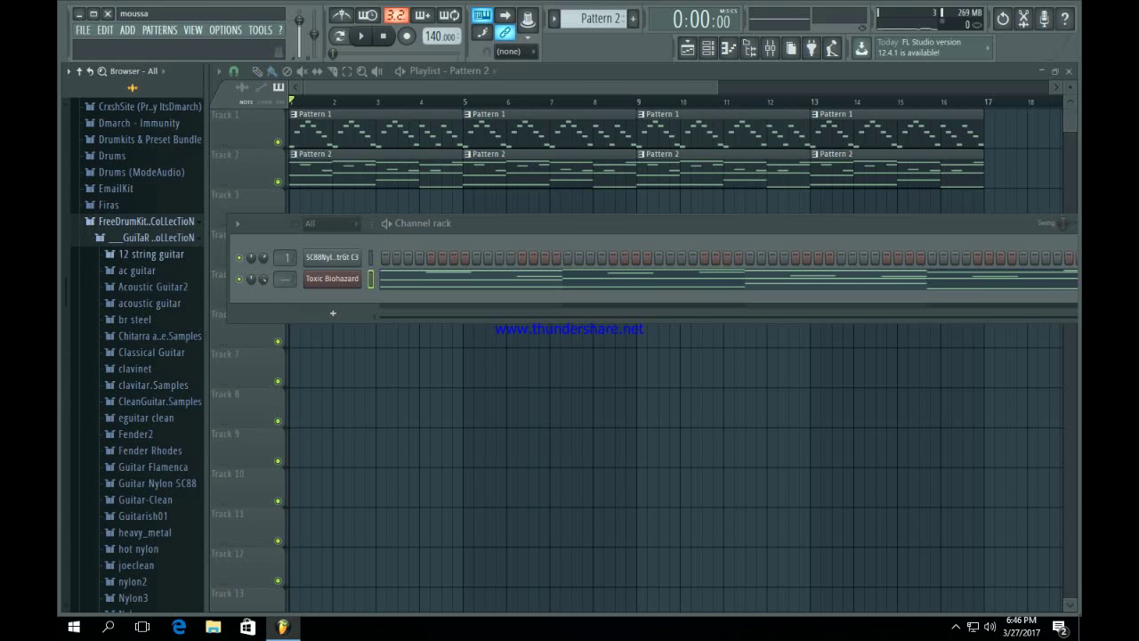
{"action": "left_click", "coordinate": [149, 238]}
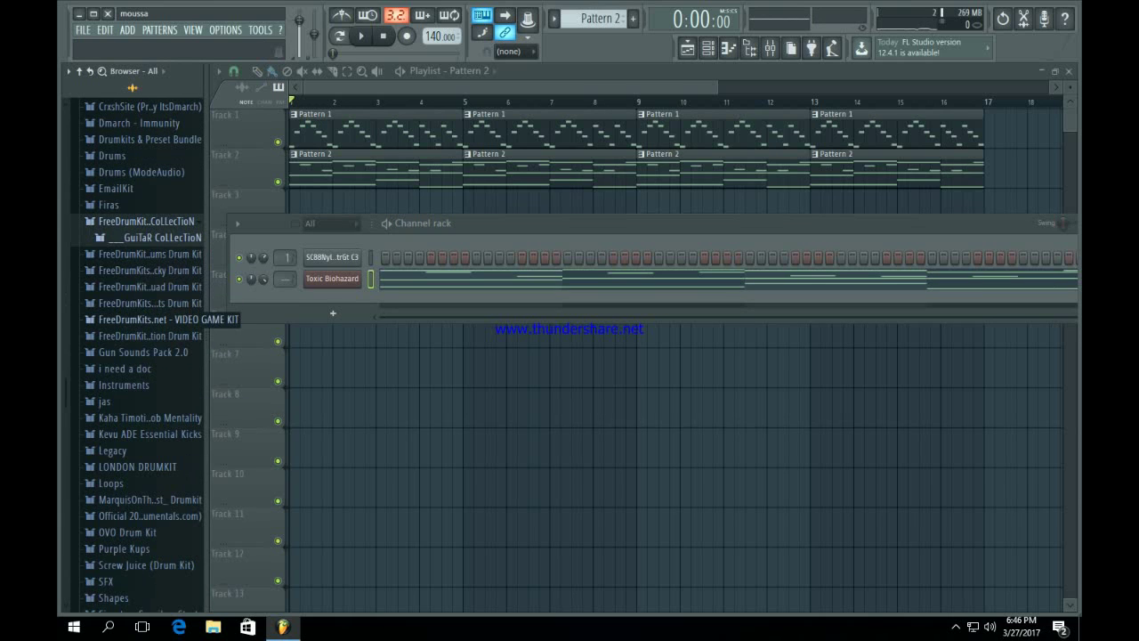
{"action": "scroll", "coordinate": [138, 354], "scroll_direction": "down", "scroll_amount": 3}
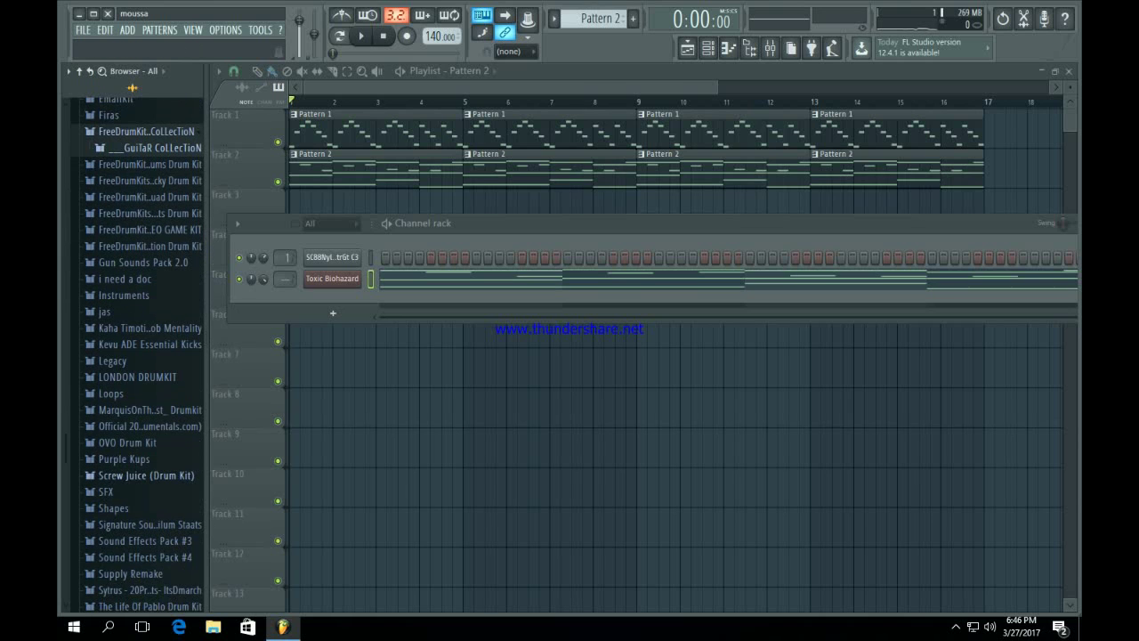
{"action": "left_click", "coordinate": [142, 427]}
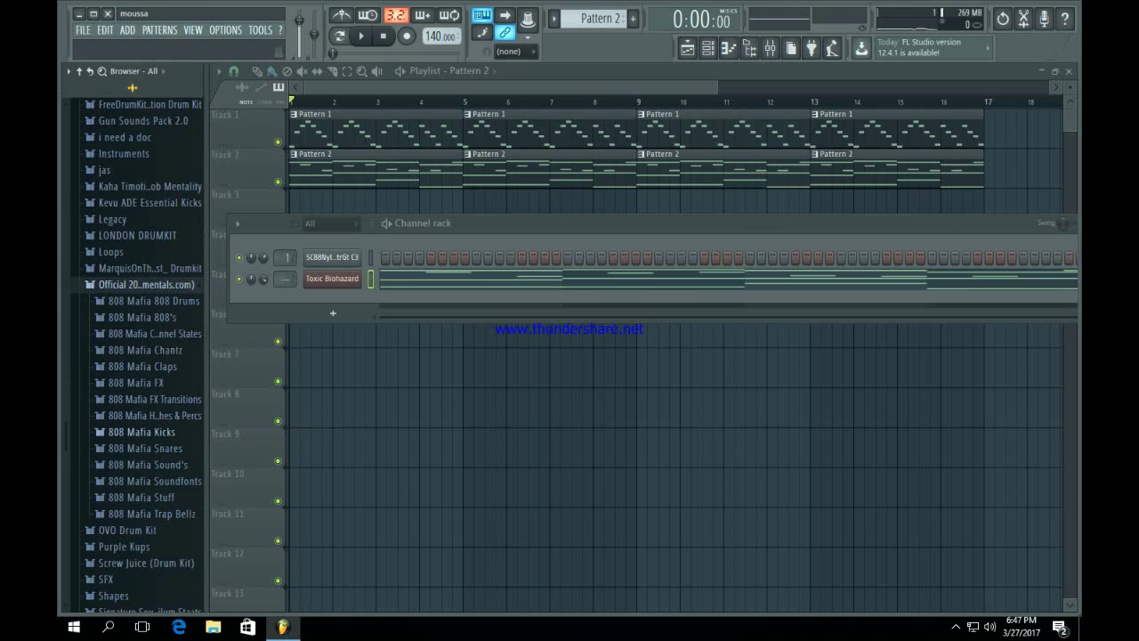
Audition samples in the 808 Mafia Kicks folder, add Kick (12) as a new channel, and switch to Pattern 3.
{"action": "left_click", "coordinate": [133, 431]}
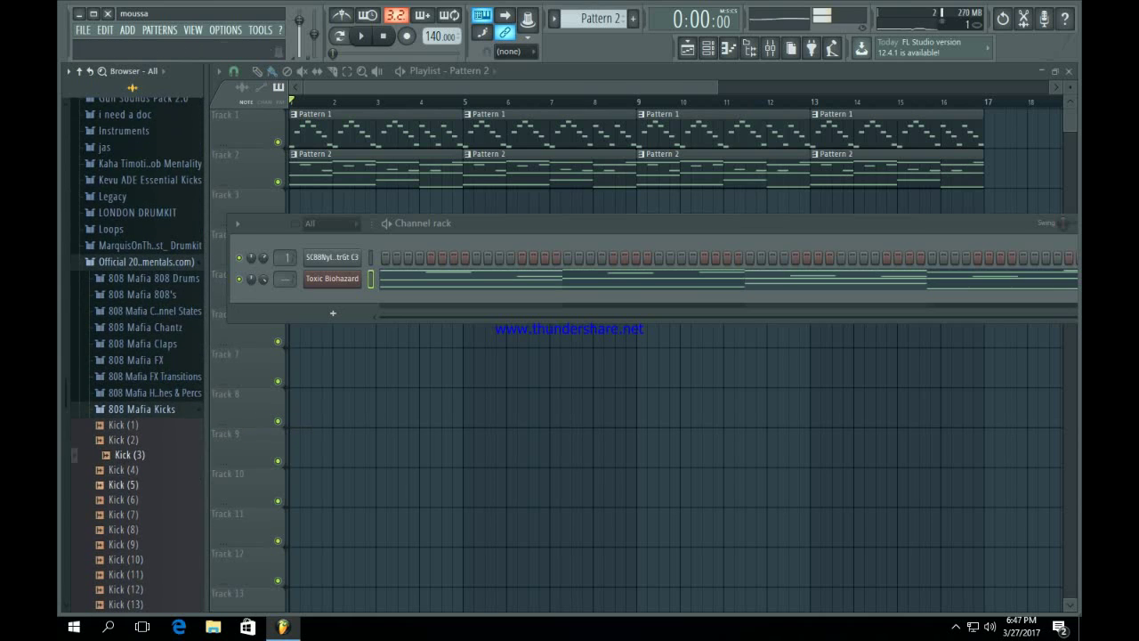
{"action": "left_click", "coordinate": [124, 485]}
{"action": "scroll", "coordinate": [125, 445], "scroll_direction": "down", "scroll_amount": 4}
{"action": "left_click", "coordinate": [130, 380]}
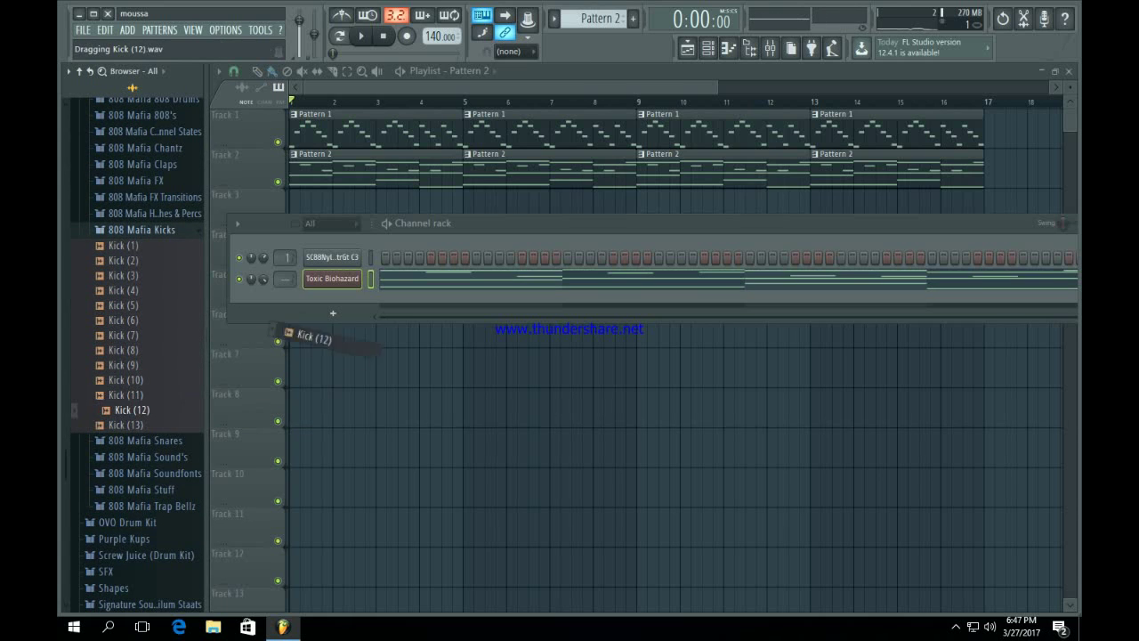
{"action": "left_click_drag", "start_coordinate": [279, 327], "coordinate": [281, 316]}
{"action": "scroll", "coordinate": [601, 19], "scroll_direction": "up", "scroll_amount": 1}
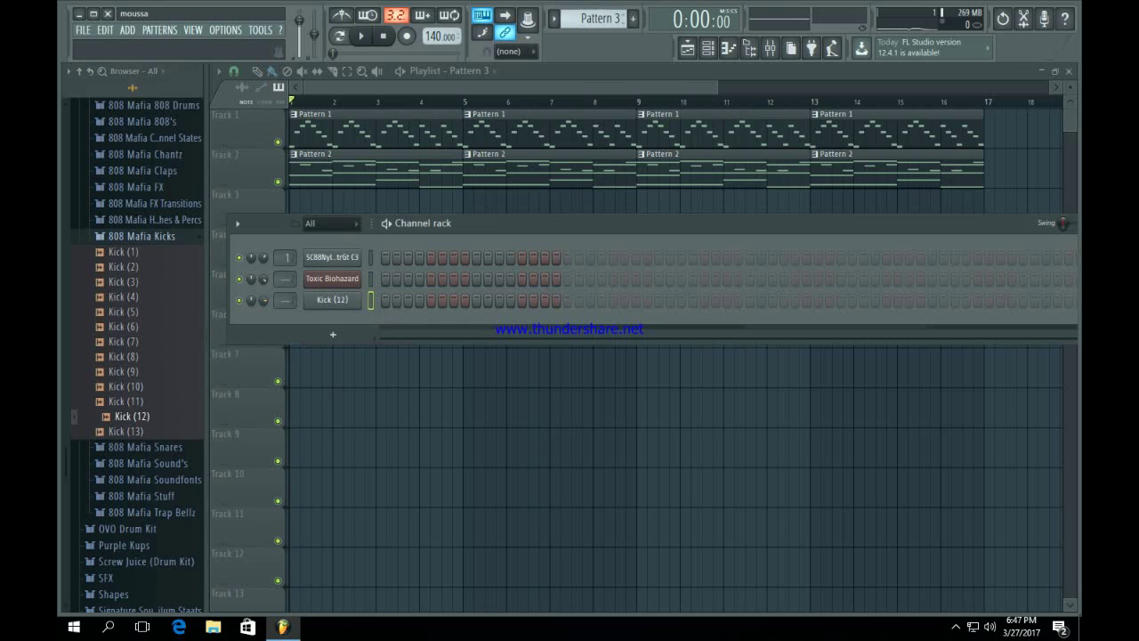
Collapse the kicks folder, open 808 Mafia Snares, and add Snare (13) as a new channel below the kick.
{"action": "scroll", "coordinate": [125, 311], "scroll_direction": "up", "scroll_amount": 2}
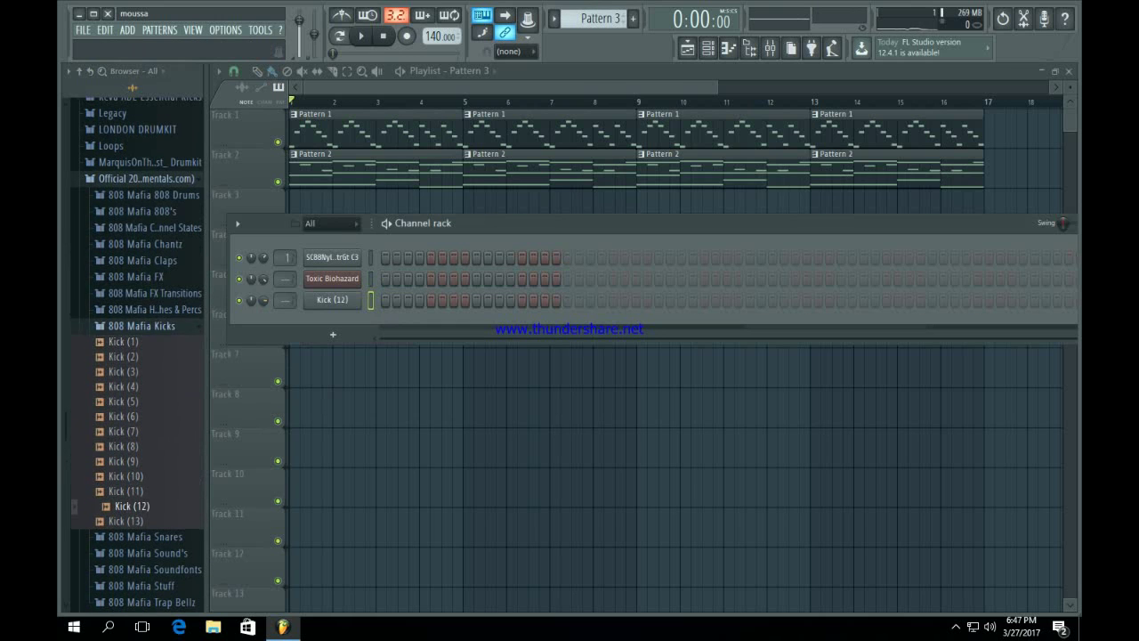
{"action": "left_click", "coordinate": [142, 325]}
{"action": "left_click", "coordinate": [145, 341]}
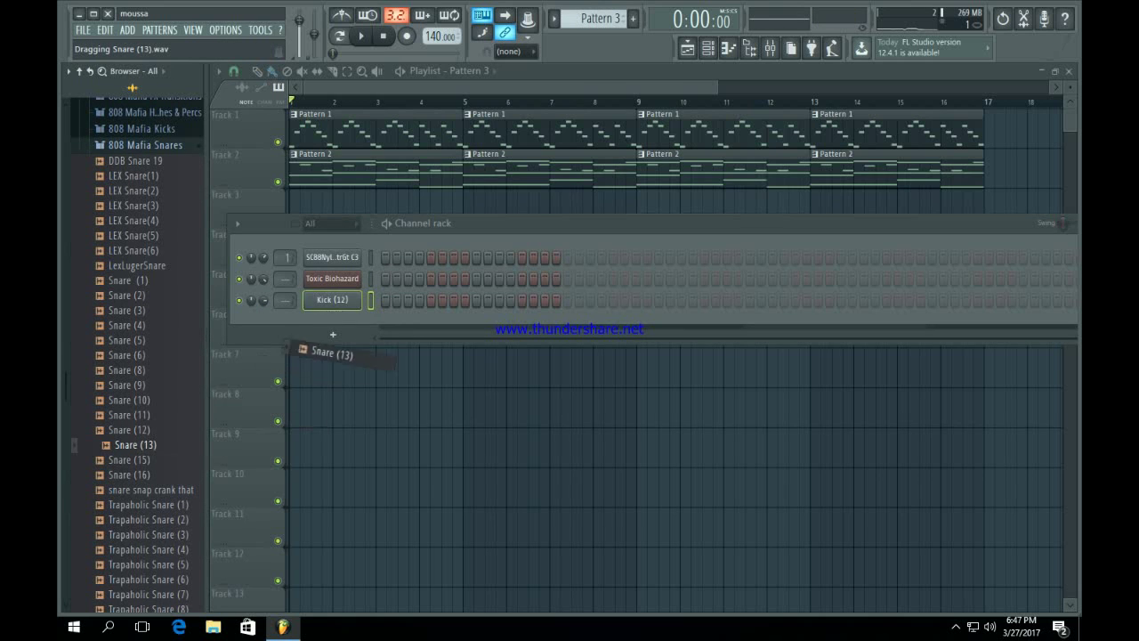
{"action": "left_click_drag", "start_coordinate": [299, 347], "coordinate": [301, 338]}
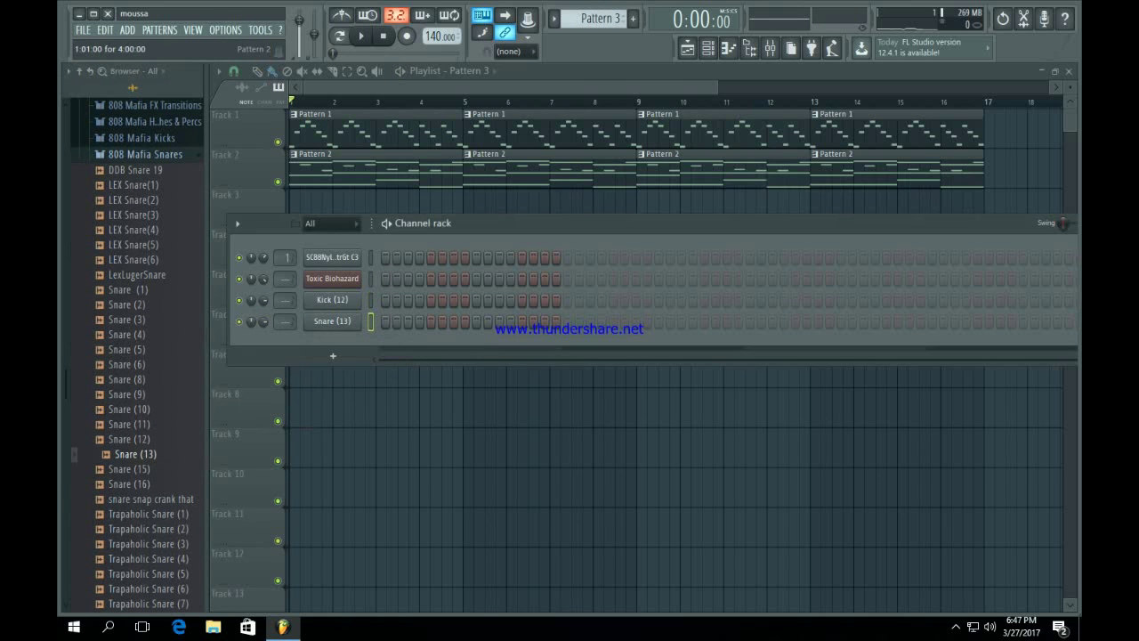
Place a Pattern 3 clip at bar 1 of Track 3 and show the channel rack again.
{"action": "left_click", "coordinate": [342, 209]}
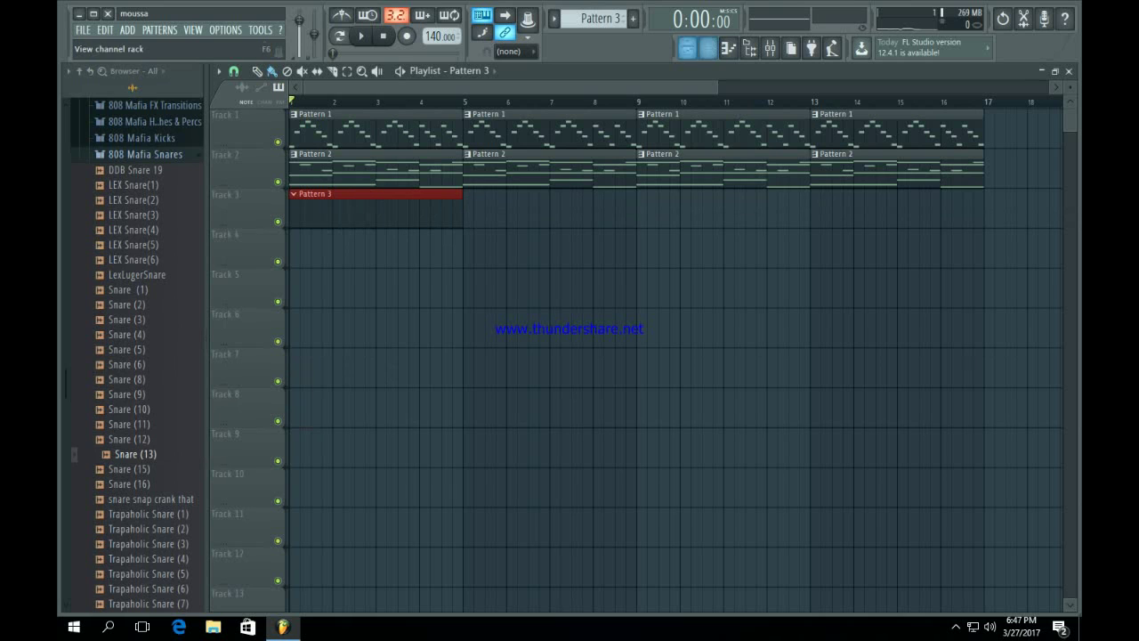
{"action": "left_click", "coordinate": [708, 47]}
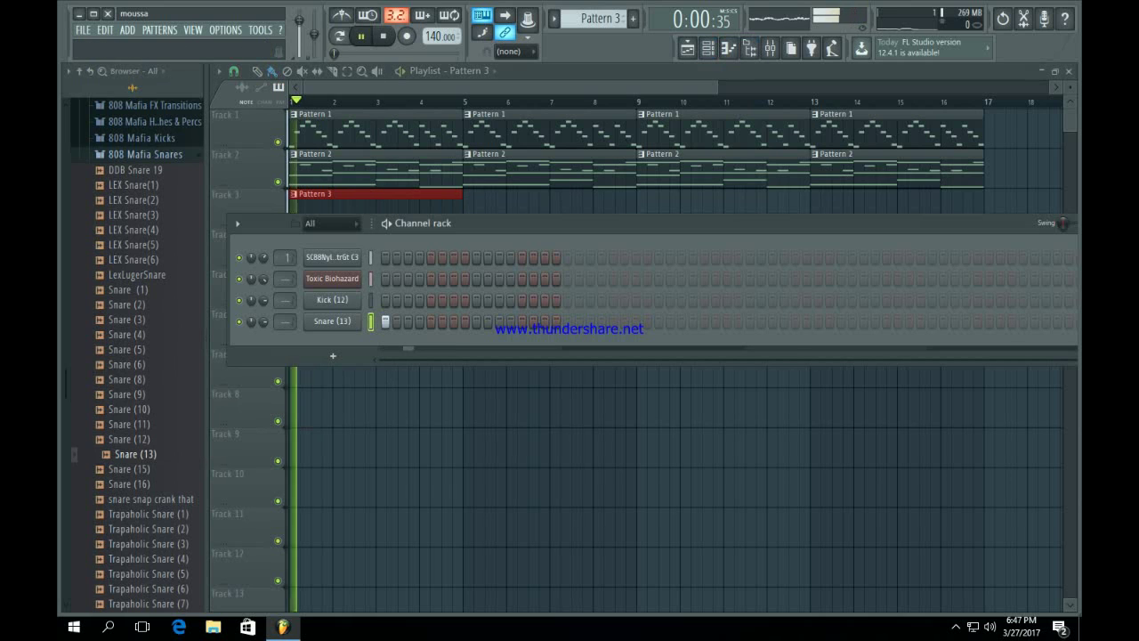
Program kicks on steps 1, 17, 18, 35, 57, 58 and 61 and snares on steps 9, 25, 31, 37, 43, 47 and 53 of Pattern 3.
{"action": "key", "text": "space"}
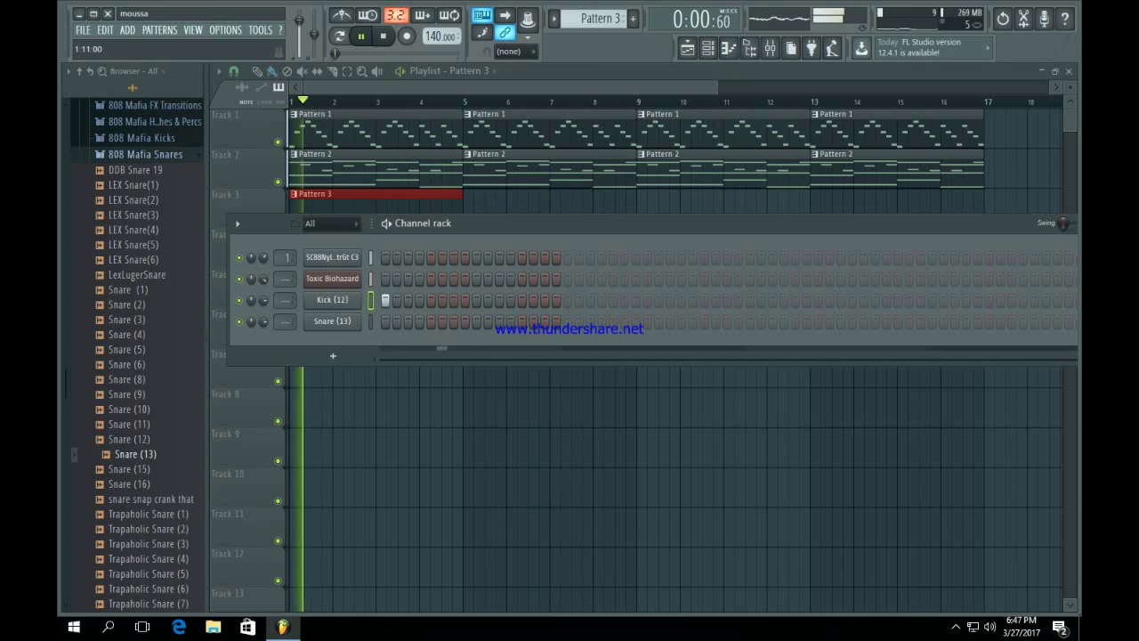
{"action": "key", "text": "space"}
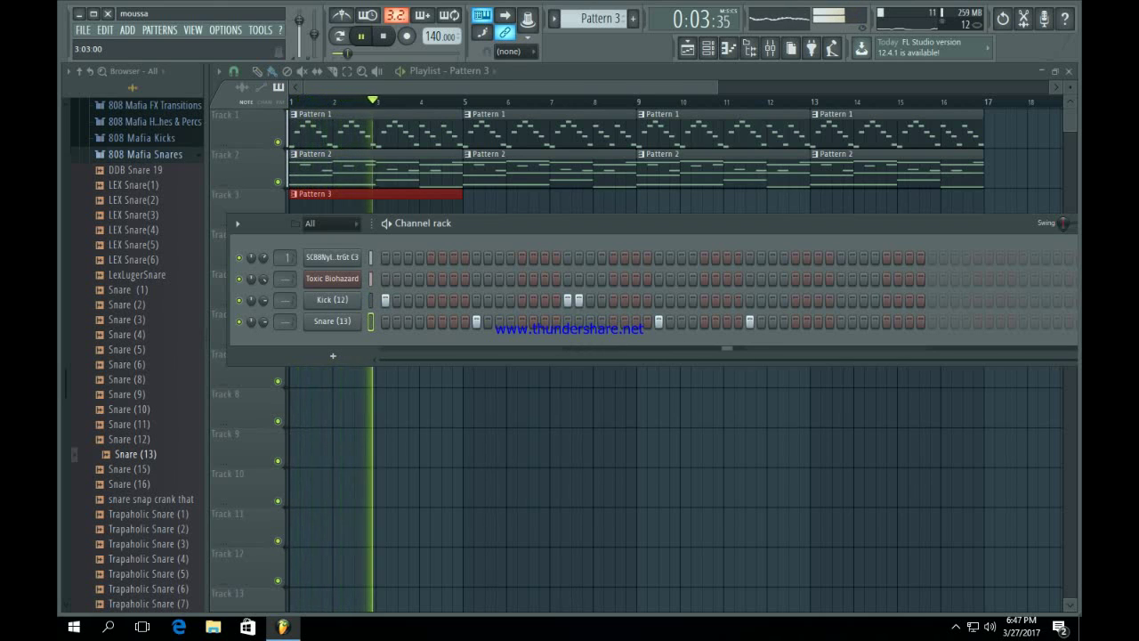
{"action": "key", "text": "space"}
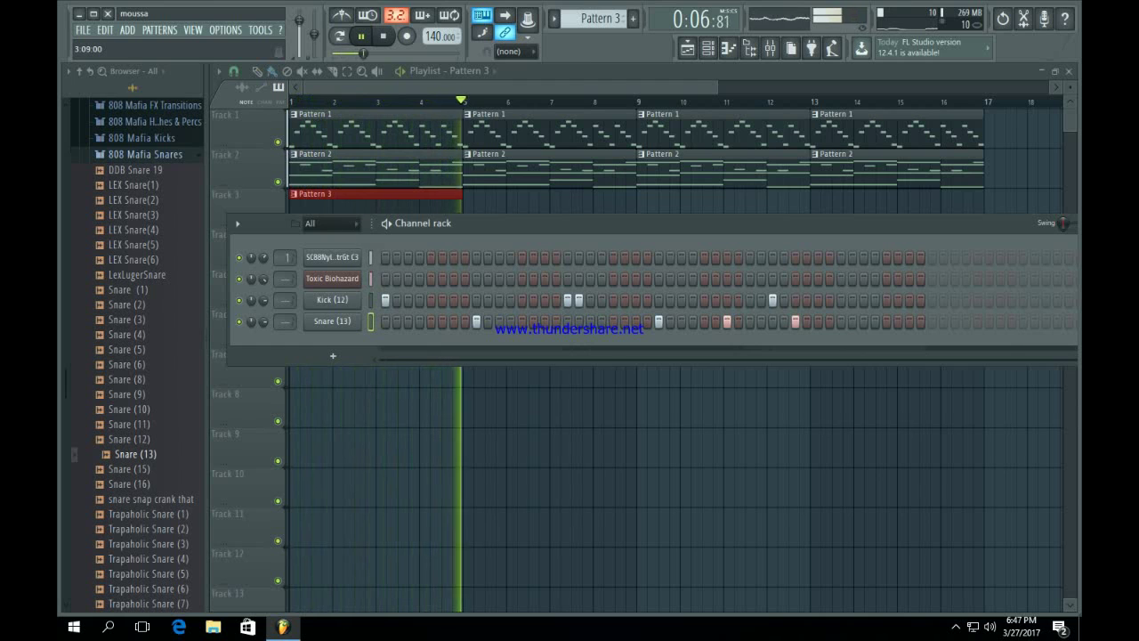
{"action": "left_click_drag", "start_coordinate": [534, 223], "coordinate": [517, 264]}
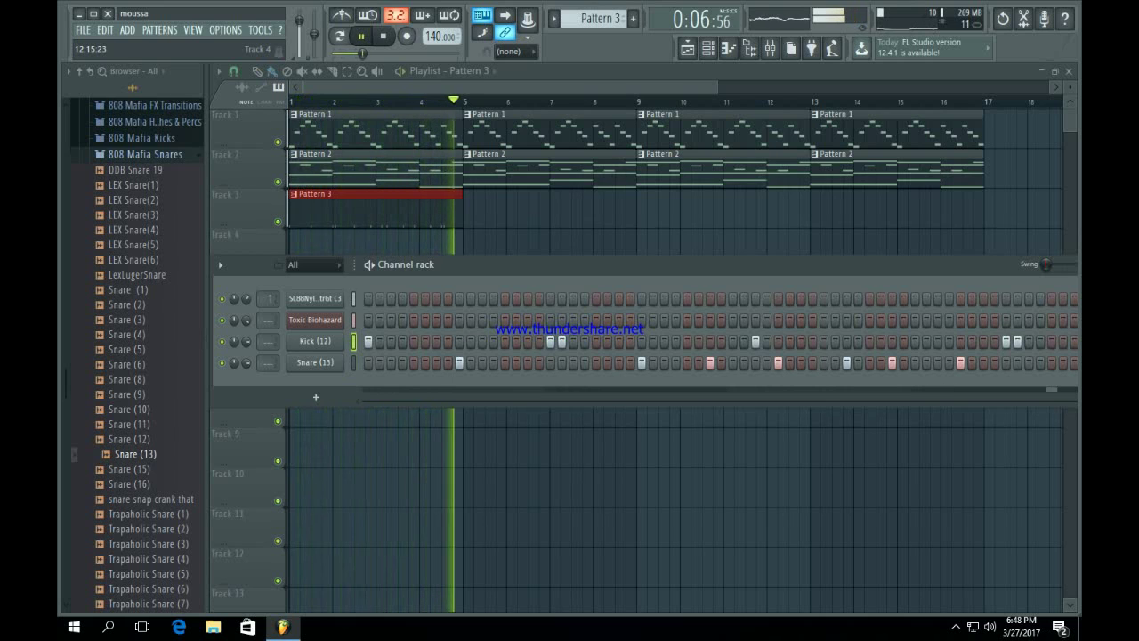
{"action": "key", "text": "space"}
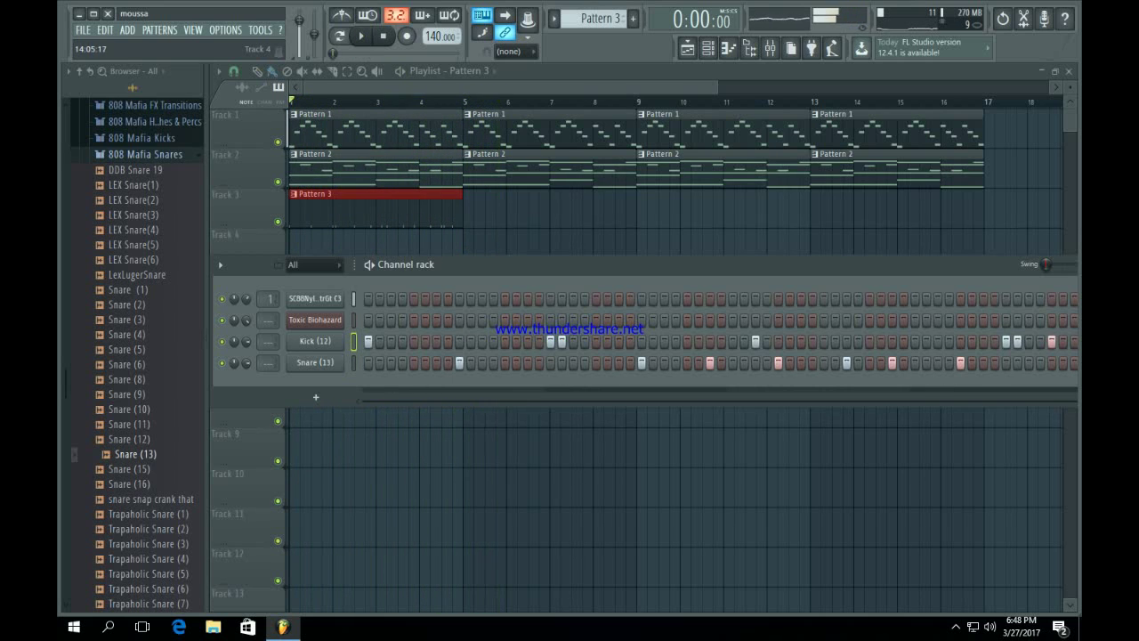
Hide the channel rack and repeat the Pattern 3 clip on Track 3 three times, filling bars 1 to 16.
{"action": "right_click", "coordinate": [590, 243]}
{"action": "left_click_drag", "start_coordinate": [549, 269], "coordinate": [313, 188]}
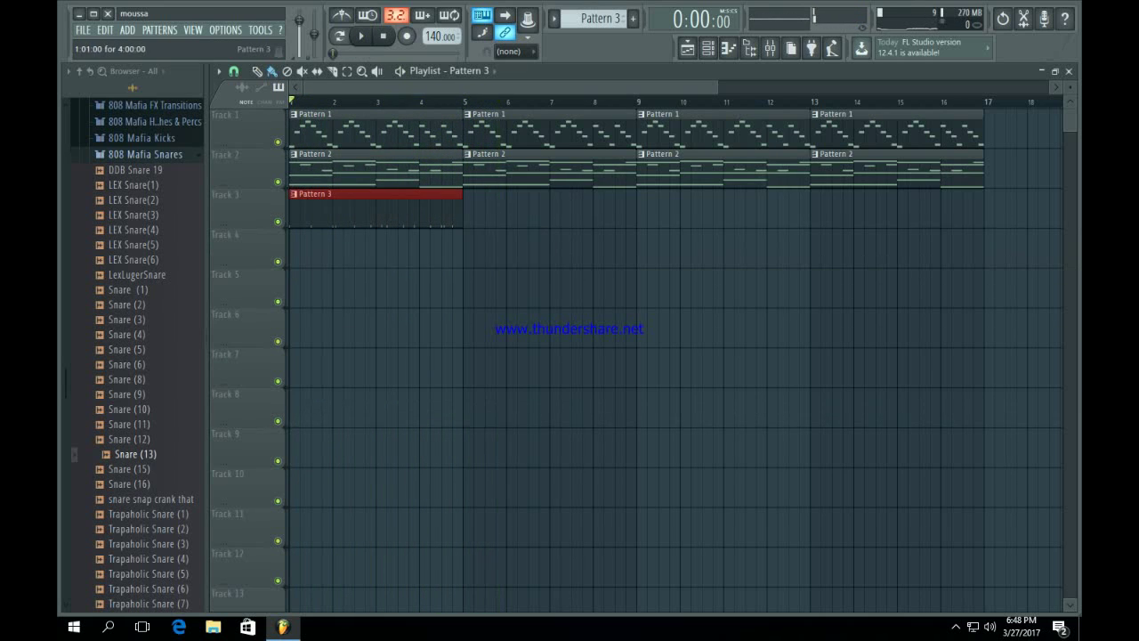
{"action": "key", "text": "ctrl+b"}
{"action": "key", "text": "ctrl+b"}
{"action": "key", "text": "ctrl+b"}
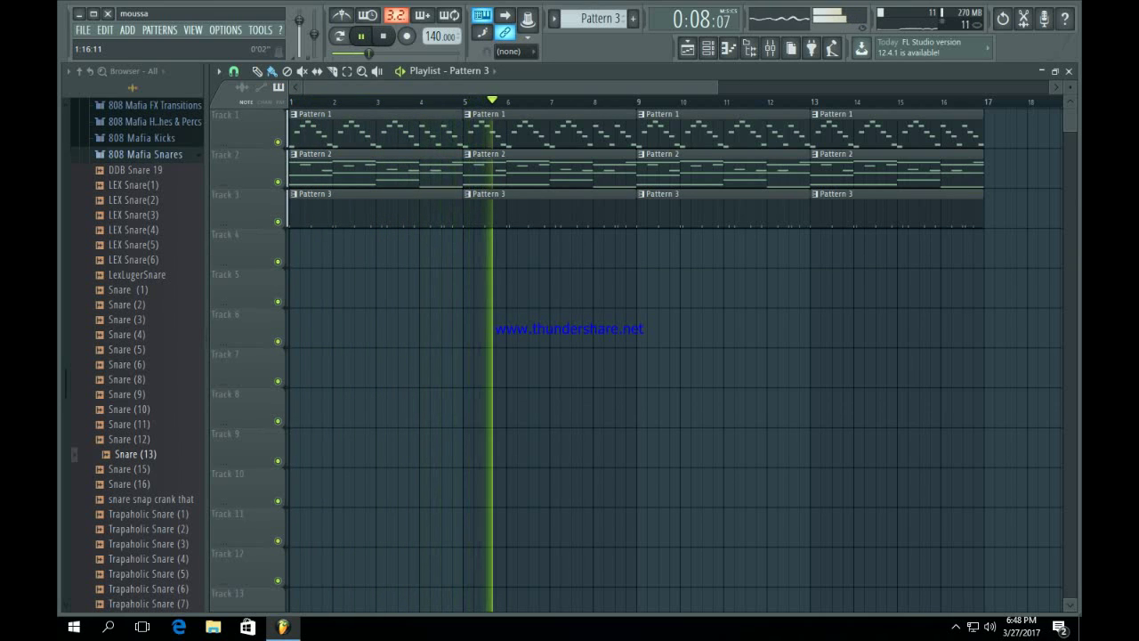
Add a Kick (12) hit on step 7 of Pattern 3 and play back the arrangement with it.
{"action": "key", "text": "space"}
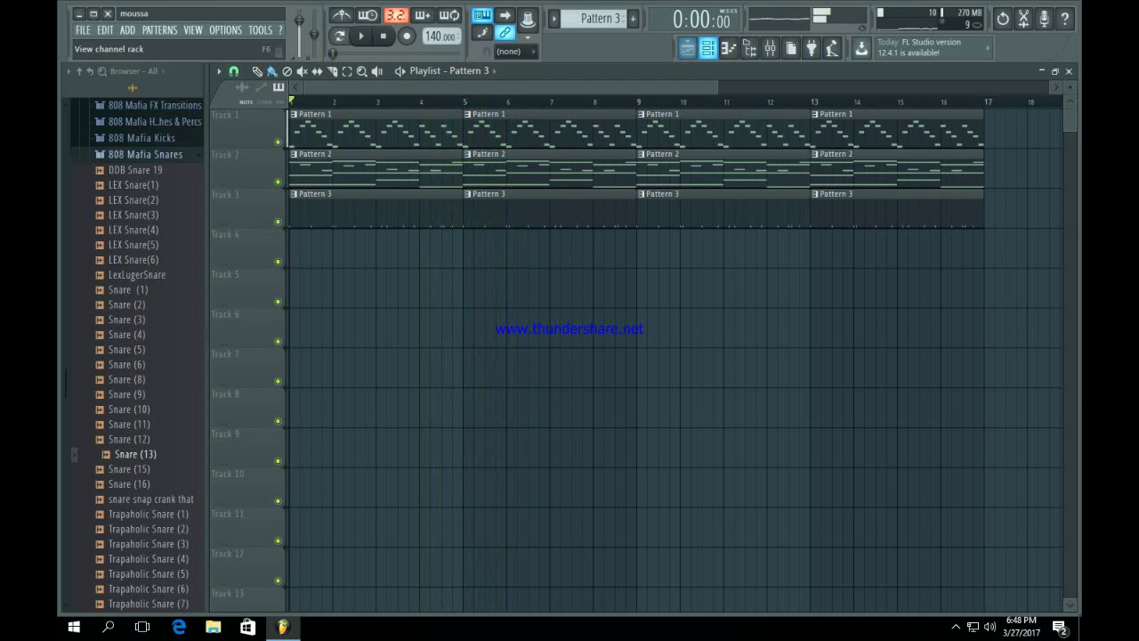
{"action": "left_click", "coordinate": [708, 48]}
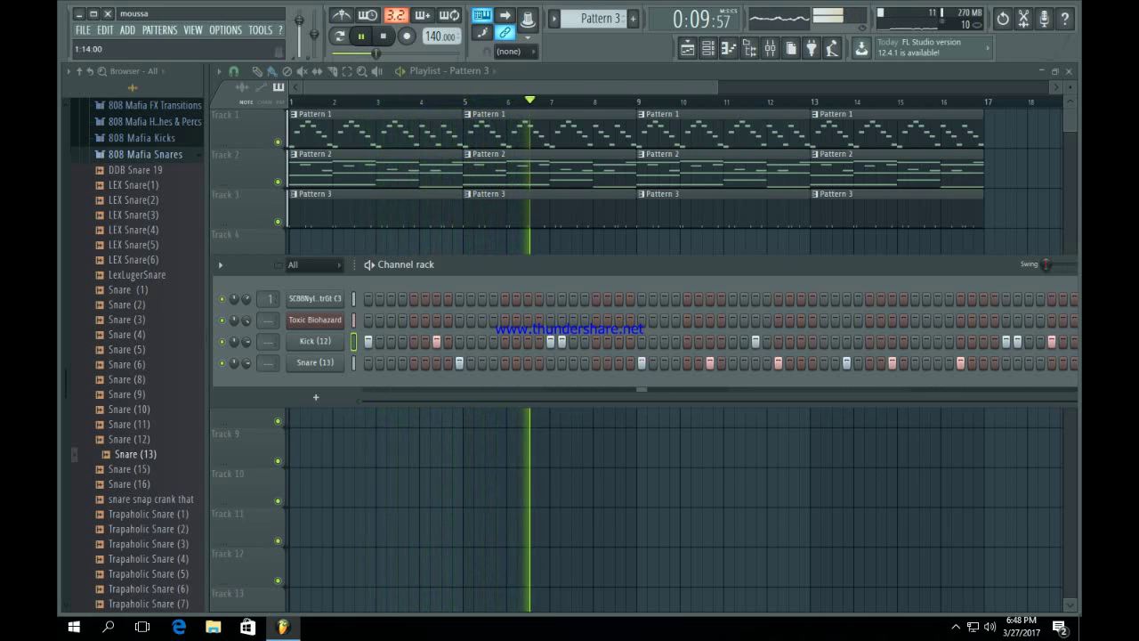
{"action": "key", "text": "F6"}
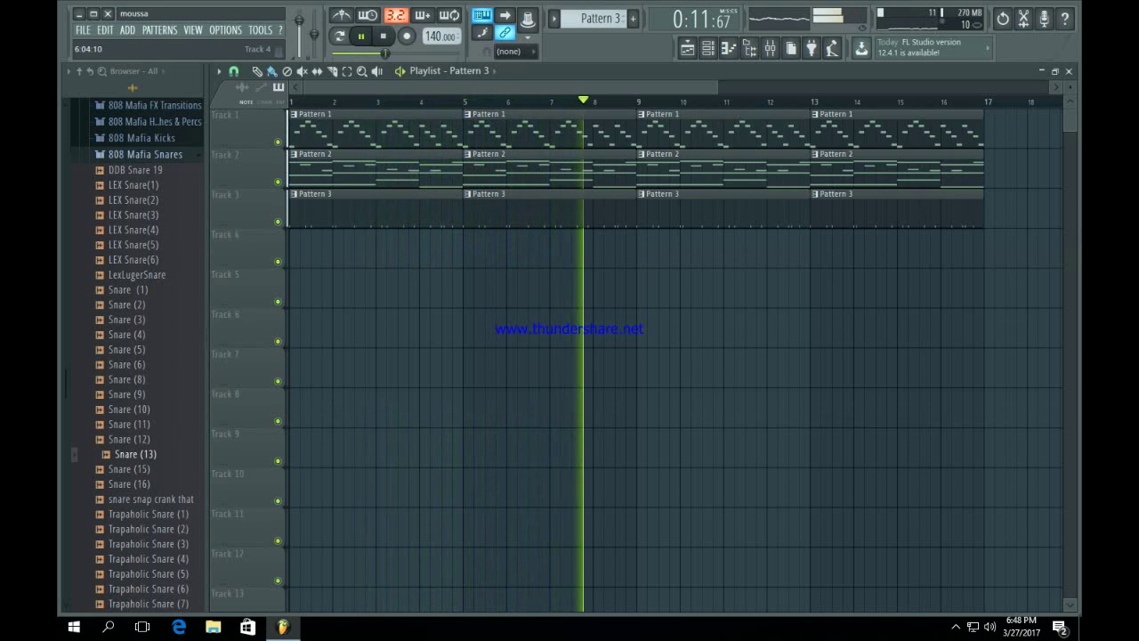
{"action": "key", "text": "space"}
Collapse 808 Mafia Snares in the browser and open the 808 Mafia H..hes & Percs folder of the Official 20..mentals.com) pack.
{"action": "scroll", "coordinate": [145, 333], "scroll_direction": "up", "scroll_amount": 4}
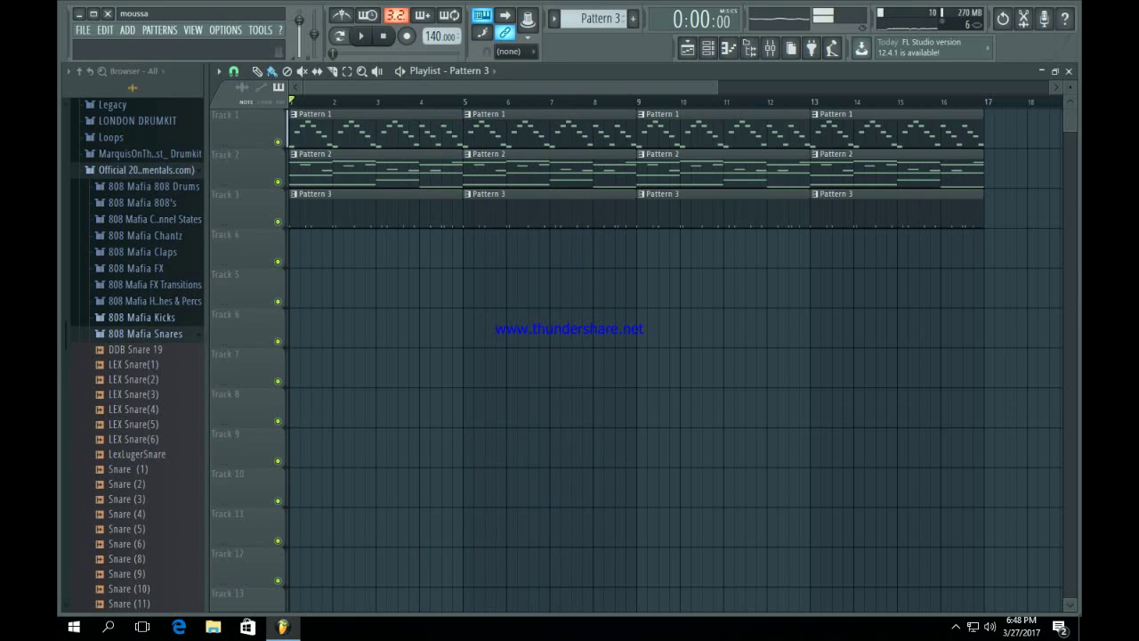
{"action": "left_click", "coordinate": [145, 333]}
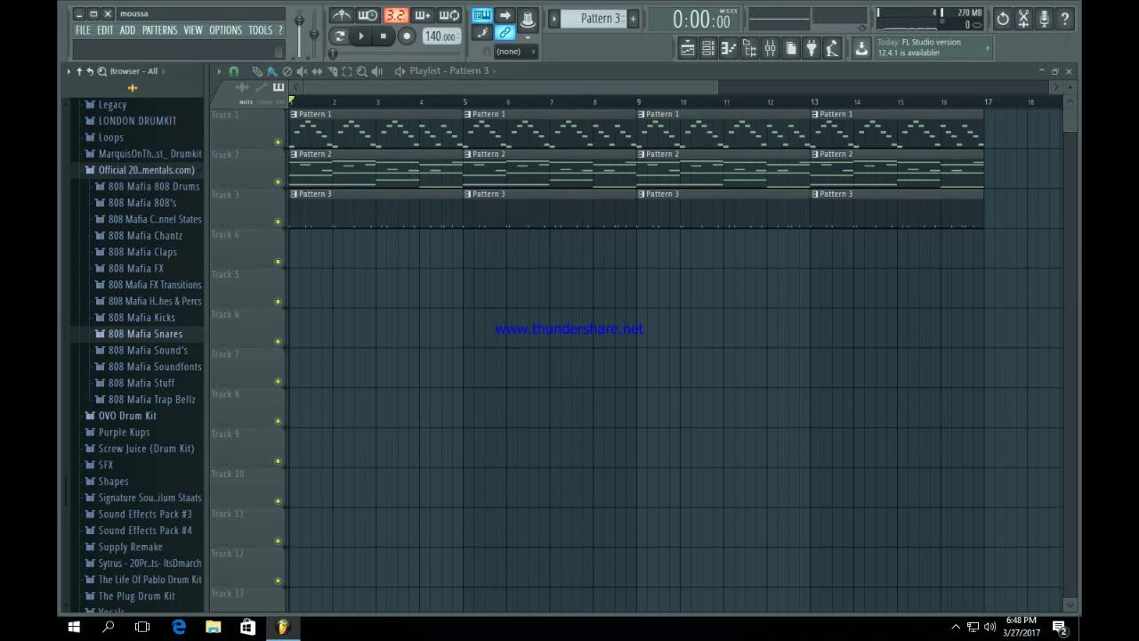
{"action": "left_click", "coordinate": [127, 415]}
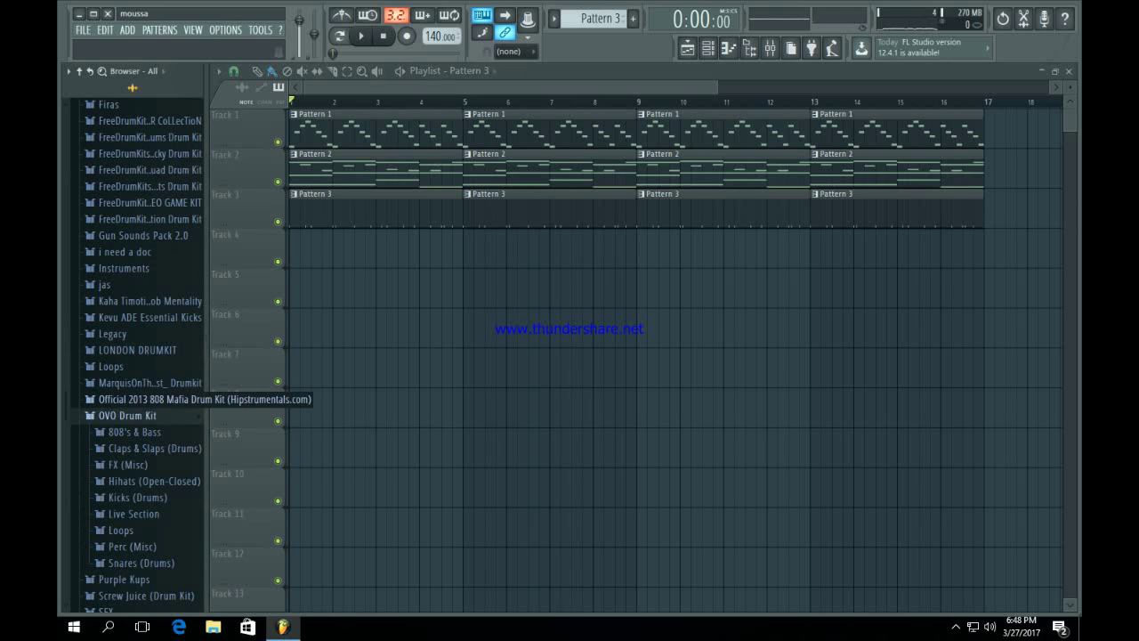
{"action": "left_click", "coordinate": [128, 399]}
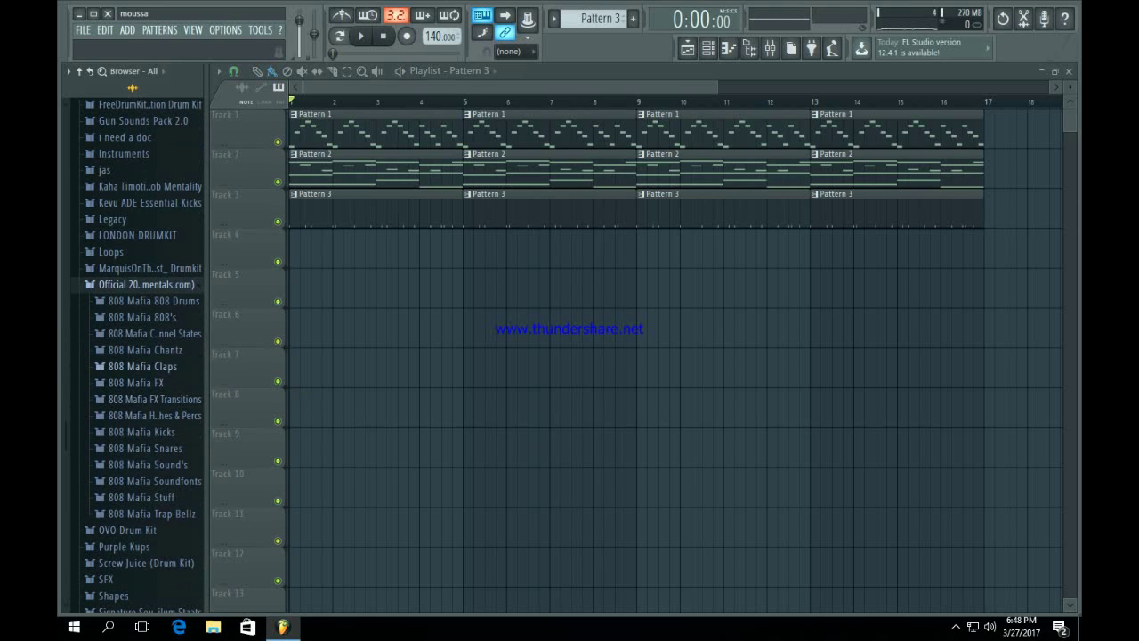
{"action": "left_click", "coordinate": [142, 414]}
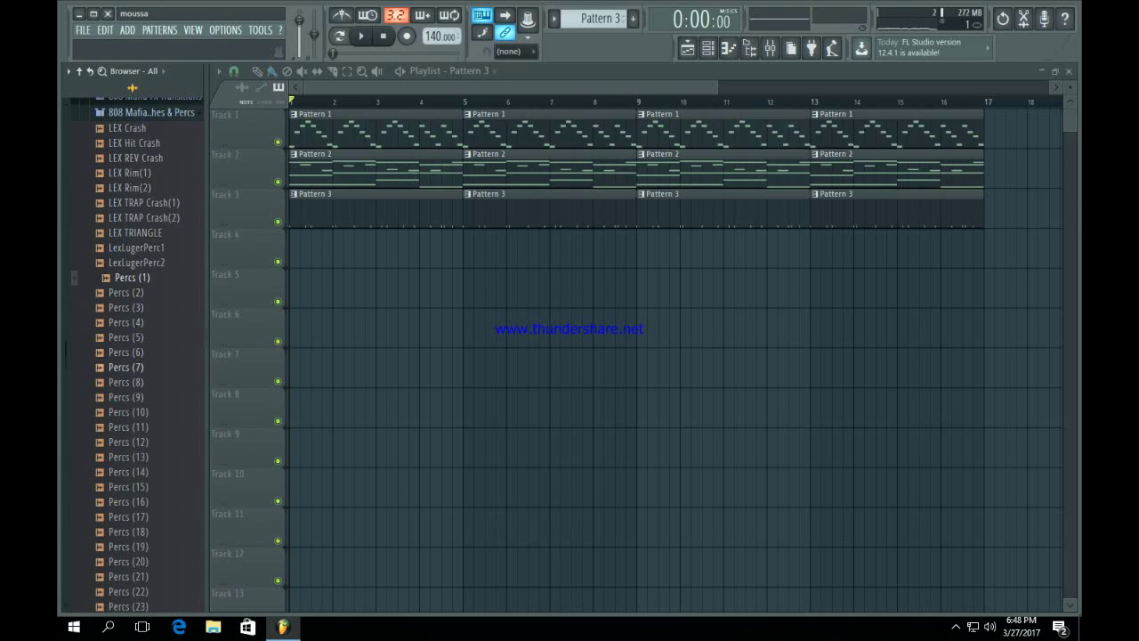
Audition the percussion samples, add Percs (33) as a new channel, and close its sampler settings.
{"action": "scroll", "coordinate": [129, 367], "scroll_direction": "down", "scroll_amount": 4}
{"action": "left_click", "coordinate": [129, 367]}
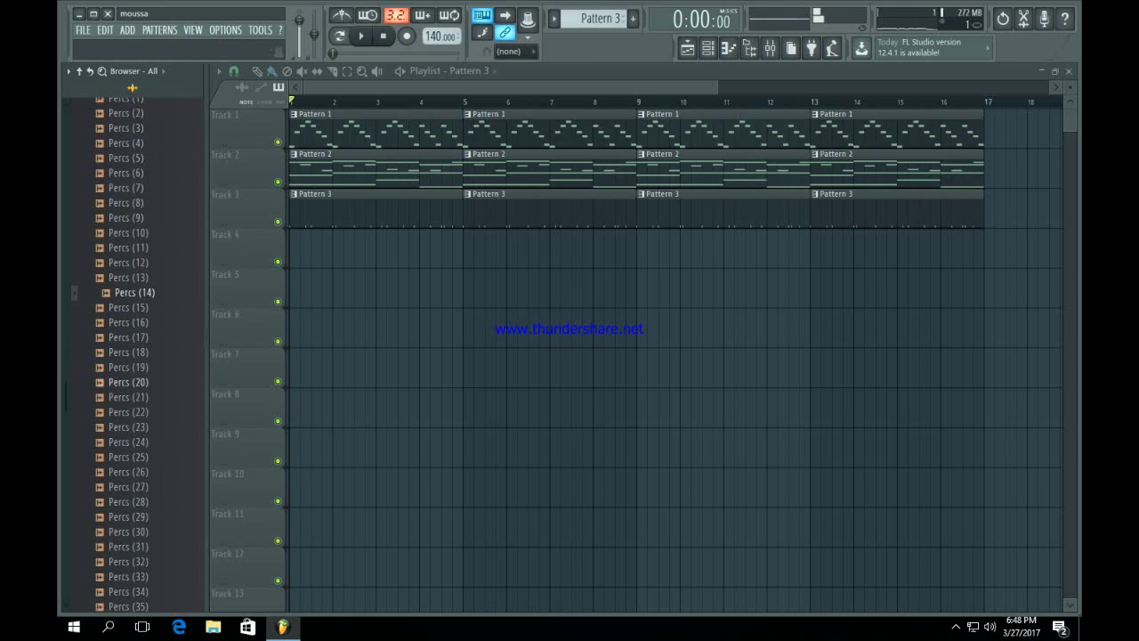
{"action": "scroll", "coordinate": [134, 412], "scroll_direction": "down", "scroll_amount": 4}
{"action": "left_click", "coordinate": [134, 412]}
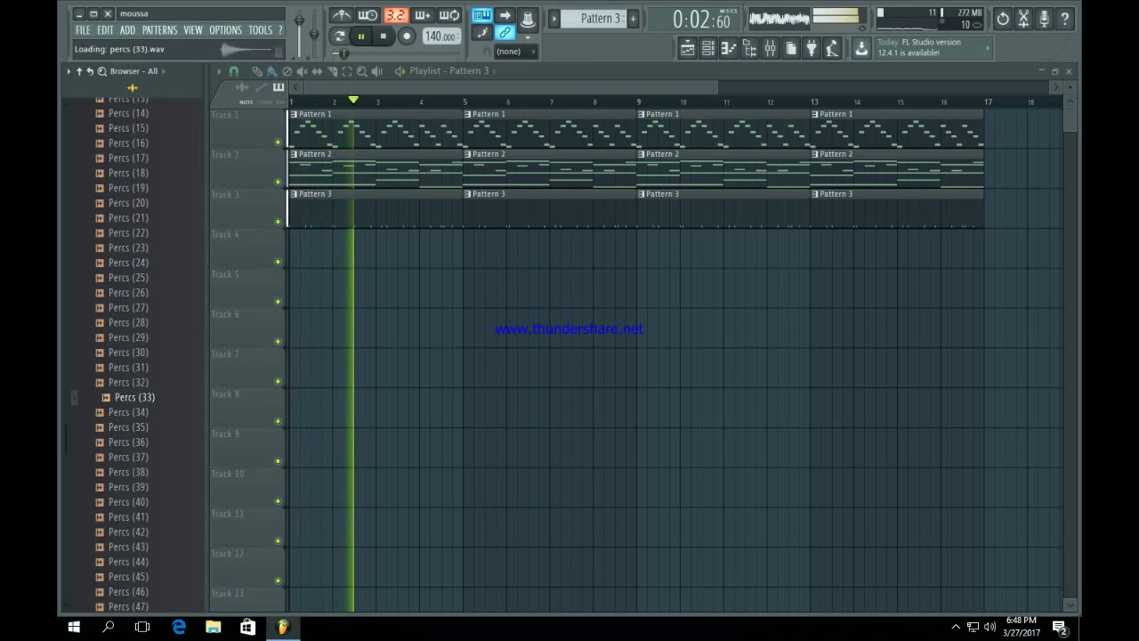
{"action": "key", "text": "space"}
{"action": "right_click", "coordinate": [148, 397]}
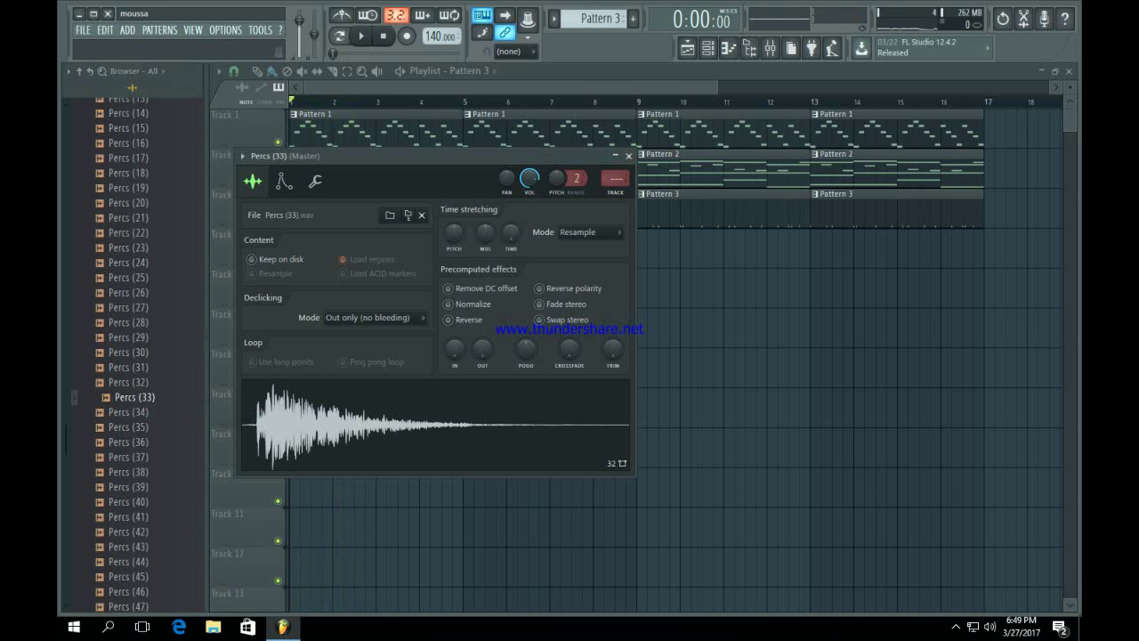
{"action": "left_click", "coordinate": [628, 155]}
Switch to Pattern 4 and fill every second step of the Percs (33) channel across two bars.
{"action": "left_click", "coordinate": [707, 48]}
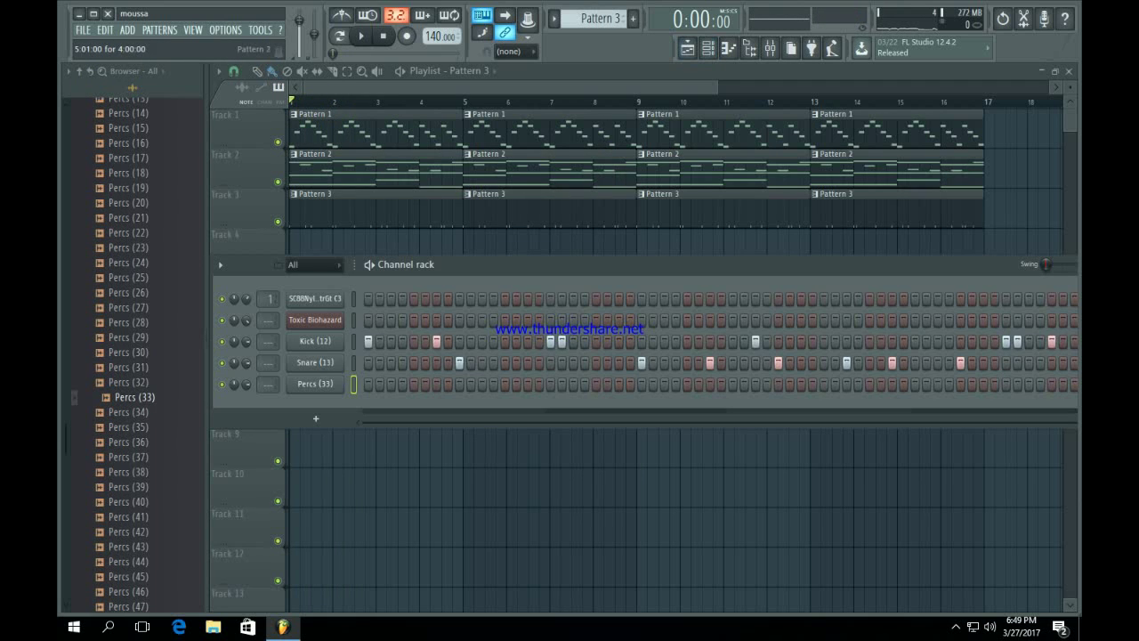
{"action": "left_click", "coordinate": [633, 19]}
{"action": "right_click", "coordinate": [329, 383]}
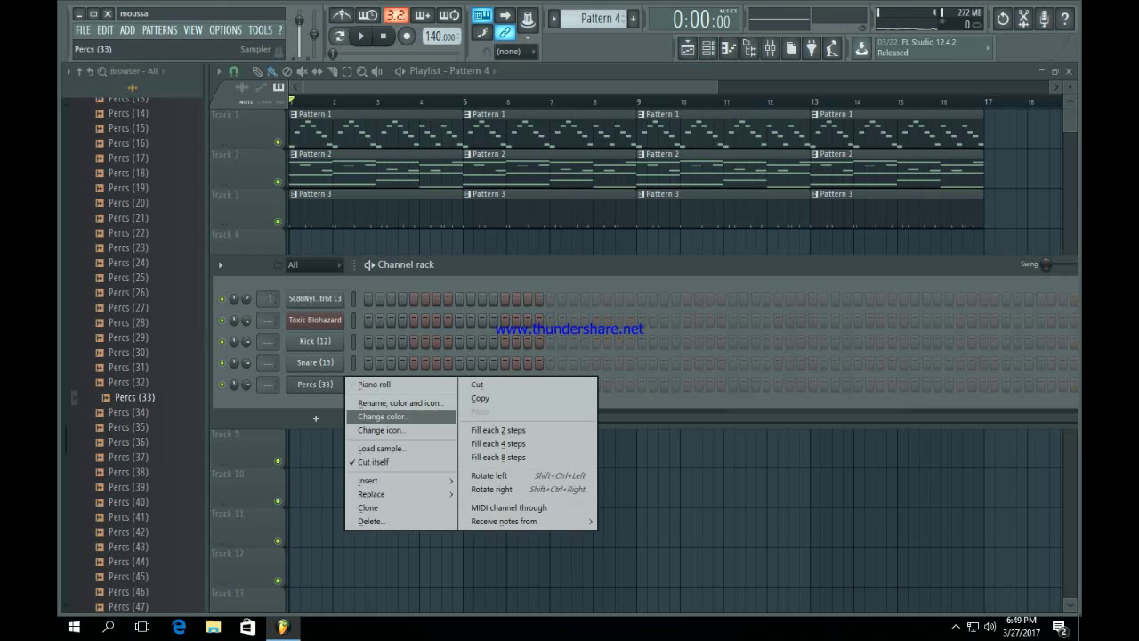
{"action": "left_click", "coordinate": [499, 431]}
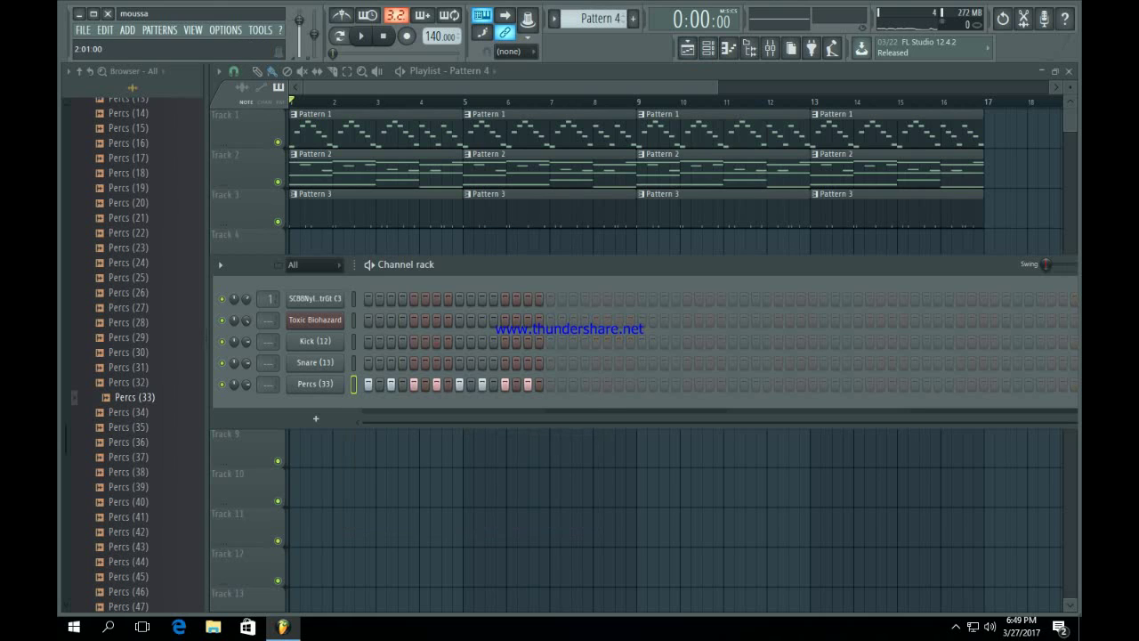
{"action": "left_click", "coordinate": [549, 384]}
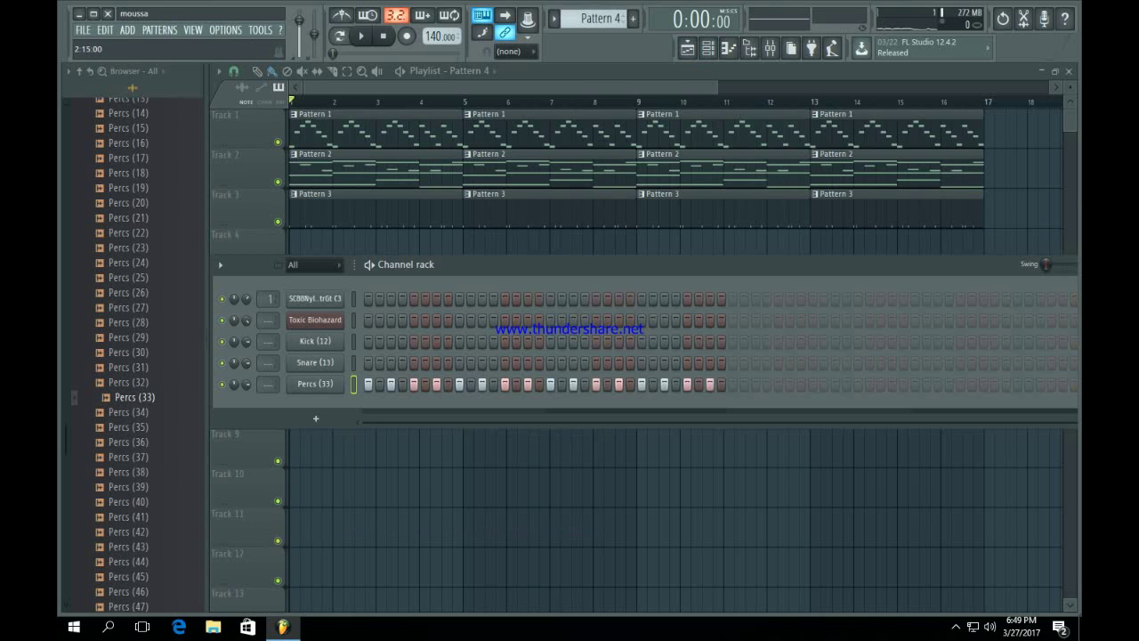
Place a Pattern 4 clip at bar 1 of Track 4 and repeat it back to back through bar 16.
{"action": "left_click", "coordinate": [412, 245]}
{"action": "left_click_drag", "start_coordinate": [349, 247], "coordinate": [292, 249]}
{"action": "key", "text": "ctrl+b"}
{"action": "key", "text": "ctrl+b"}
{"action": "key", "text": "ctrl+b"}
{"action": "key", "text": "ctrl+b"}
{"action": "key", "text": "ctrl+b"}
{"action": "key", "text": "ctrl+b"}
{"action": "key", "text": "ctrl+b"}
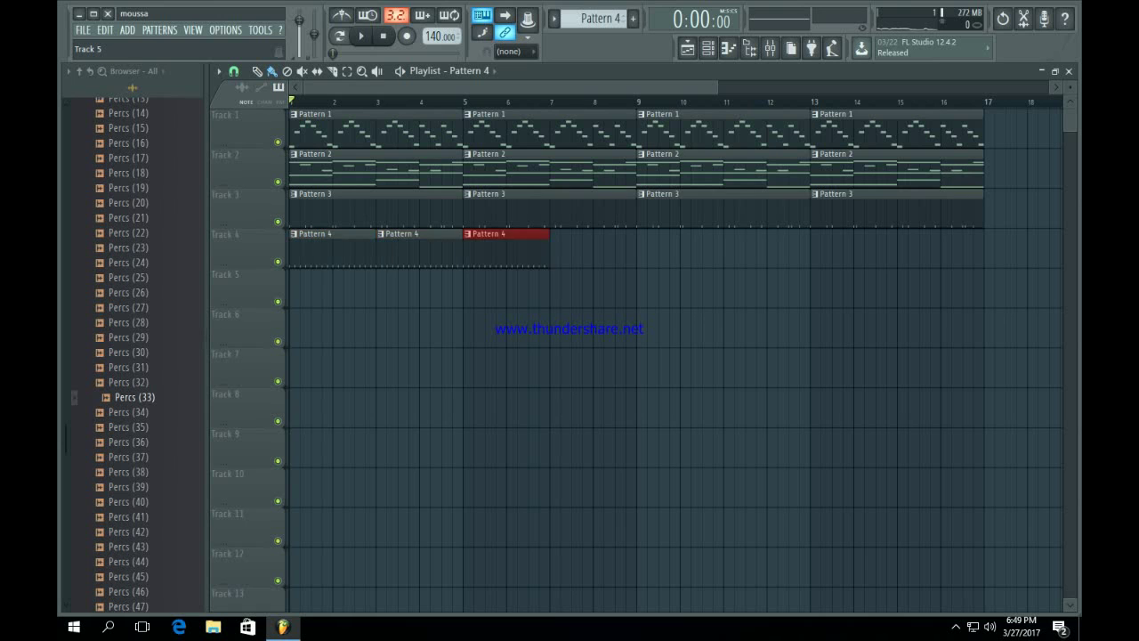
Play the arrangement and add extra Percs (33) hits on steps 2, 14 and 30 of Pattern 4.
{"action": "key", "text": "space"}
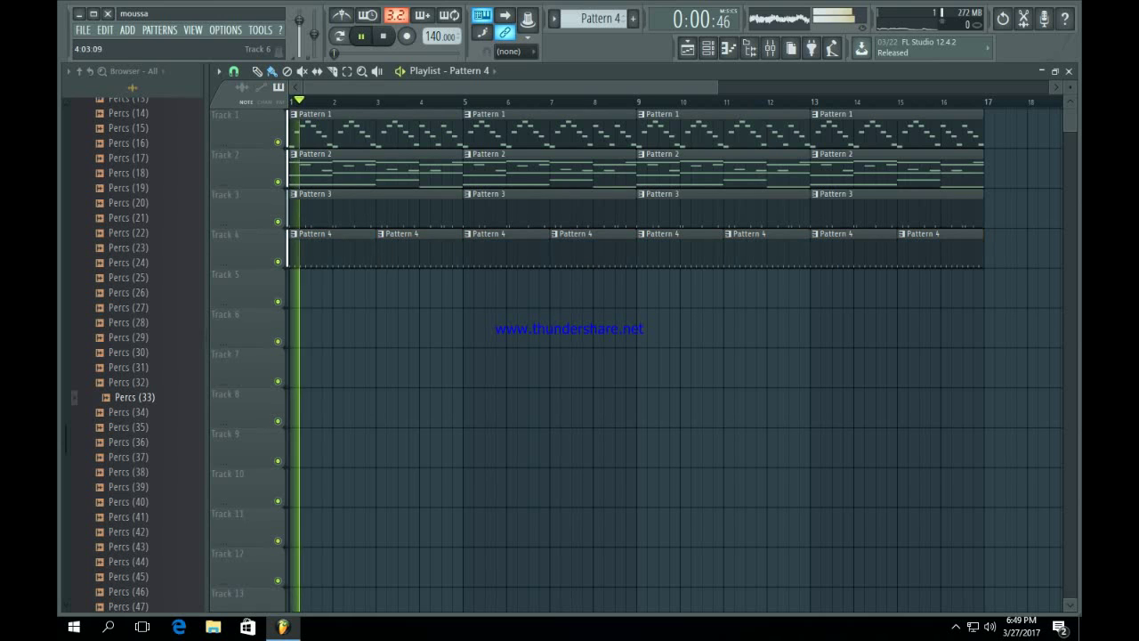
{"action": "left_click", "coordinate": [708, 48]}
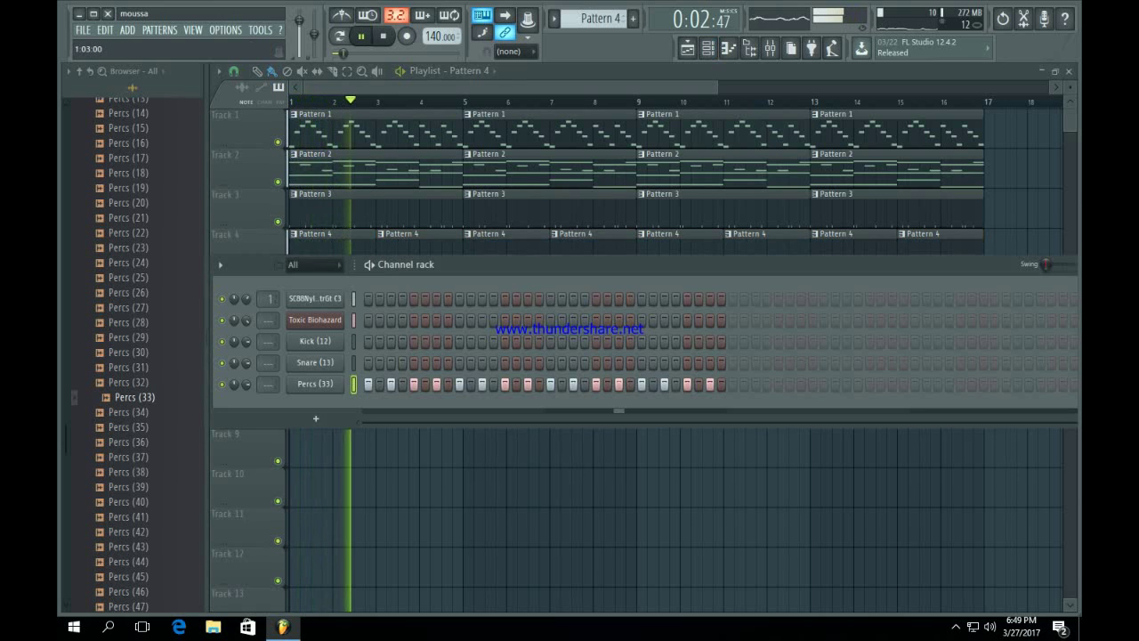
{"action": "key", "text": "space"}
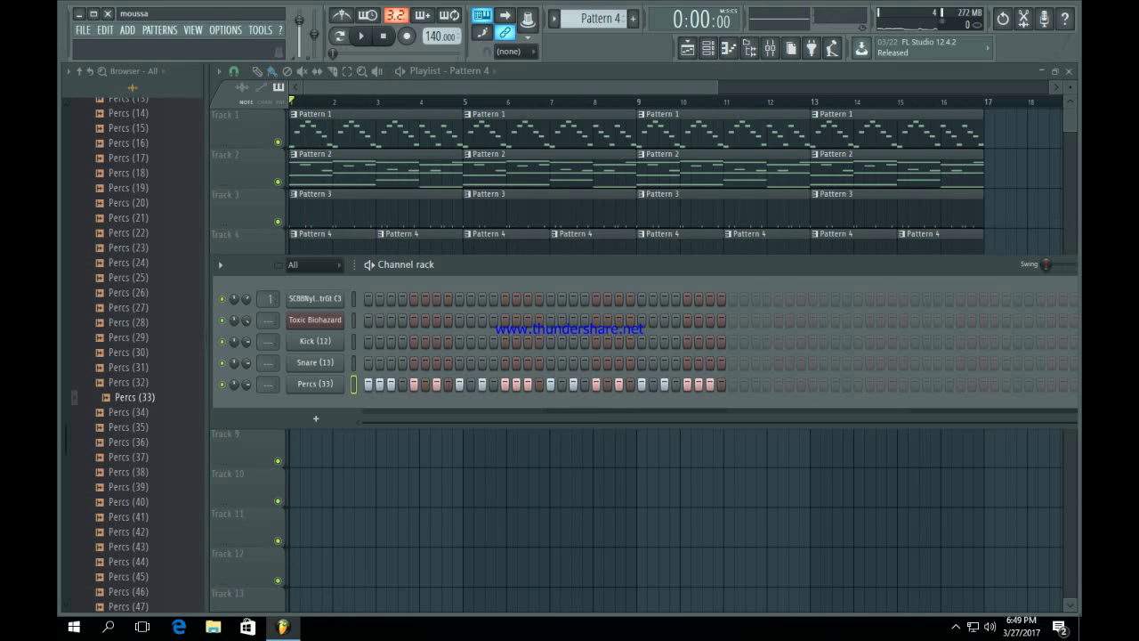
Remove the Percs (33) hit on step 5 and add a C5 note on step 16 in its piano roll.
{"action": "right_click", "coordinate": [315, 384]}
{"action": "left_click", "coordinate": [374, 383]}
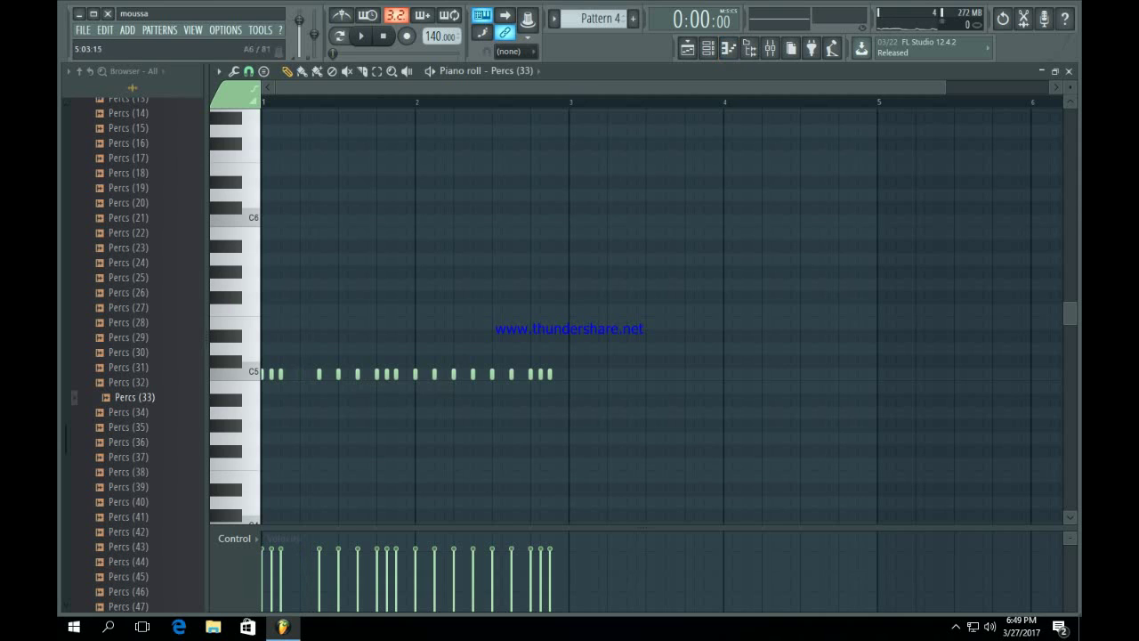
{"action": "left_click_drag", "start_coordinate": [943, 87], "coordinate": [606, 87]}
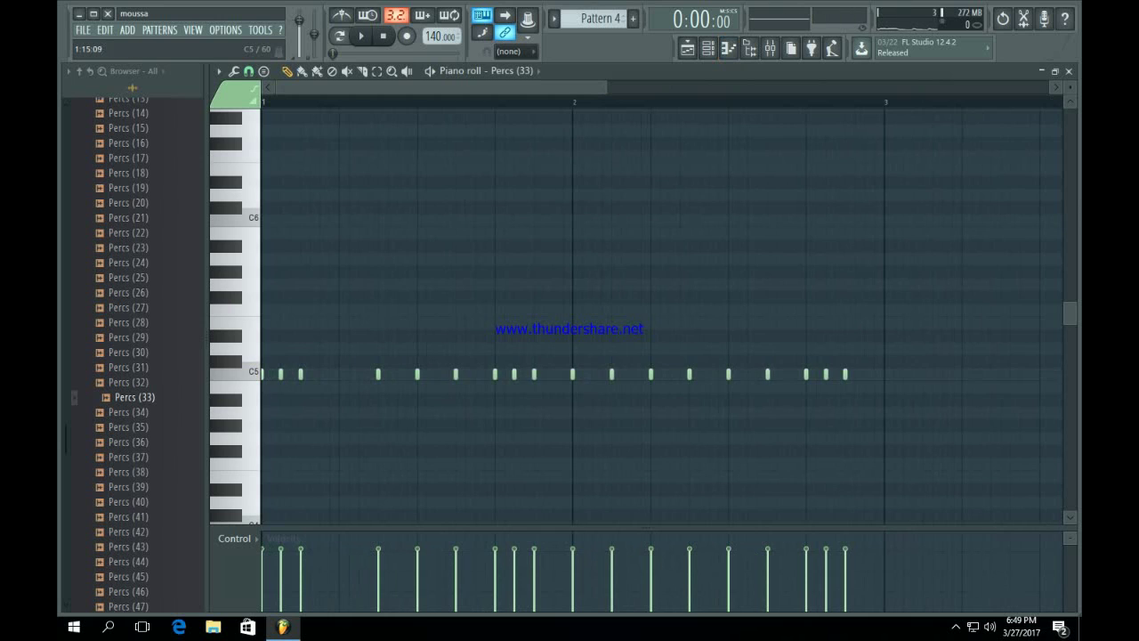
{"action": "left_click", "coordinate": [552, 374]}
{"action": "key", "text": "space"}
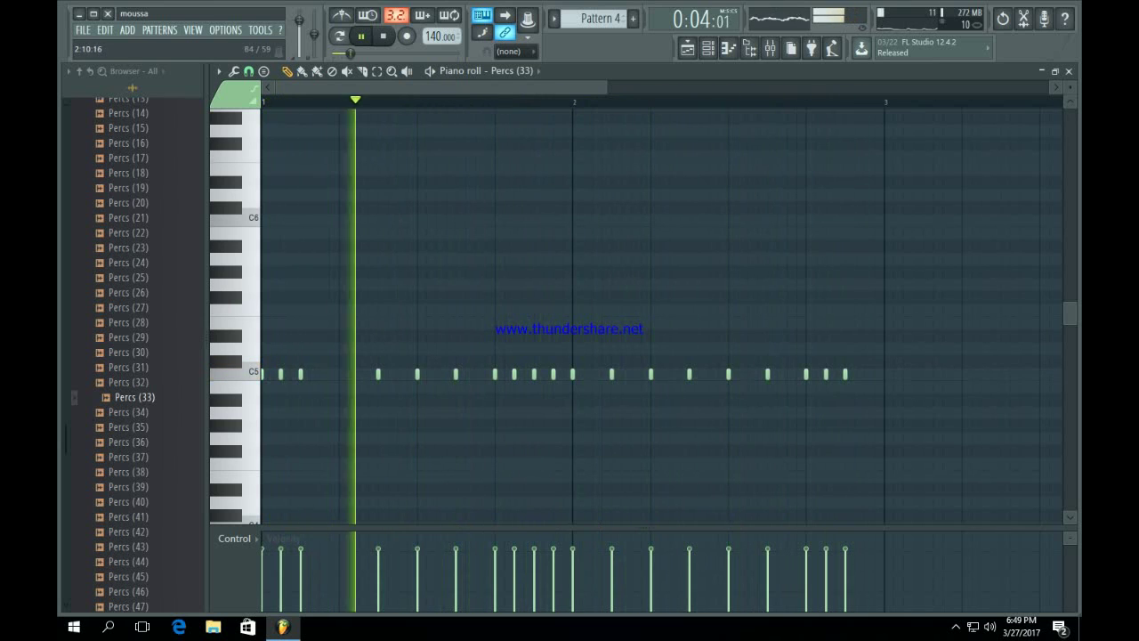
Delete the C5 note on step 27 and add three closely spaced C5 notes as a fast roll ending bar 2.
{"action": "right_click", "coordinate": [768, 374]}
{"action": "left_click", "coordinate": [857, 373]}
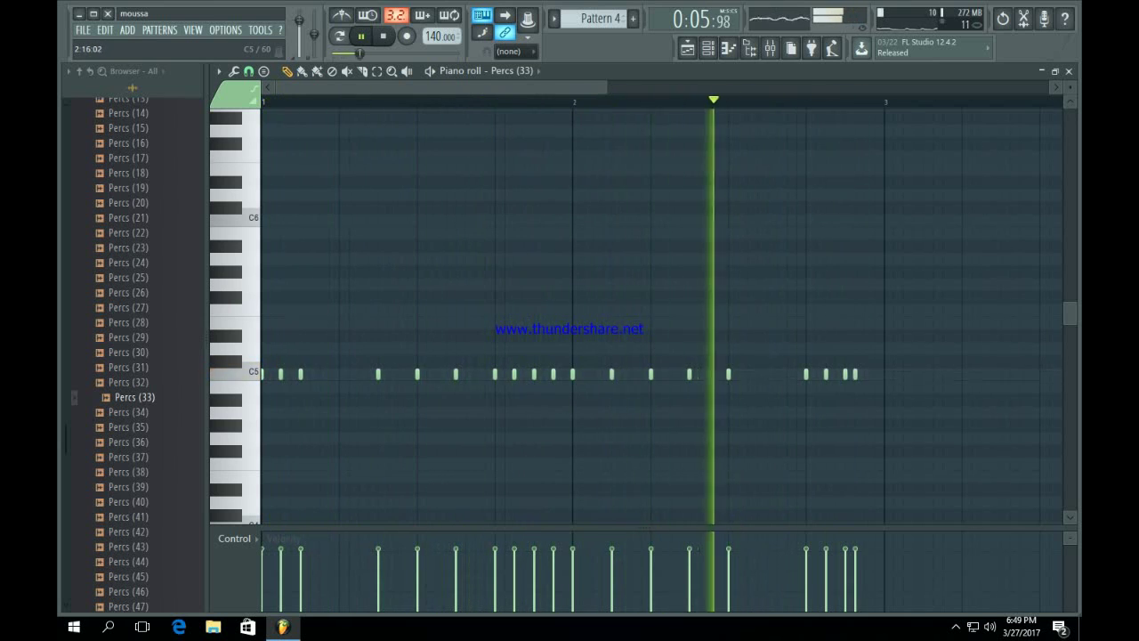
{"action": "key", "text": "space"}
{"action": "left_click", "coordinate": [861, 373]}
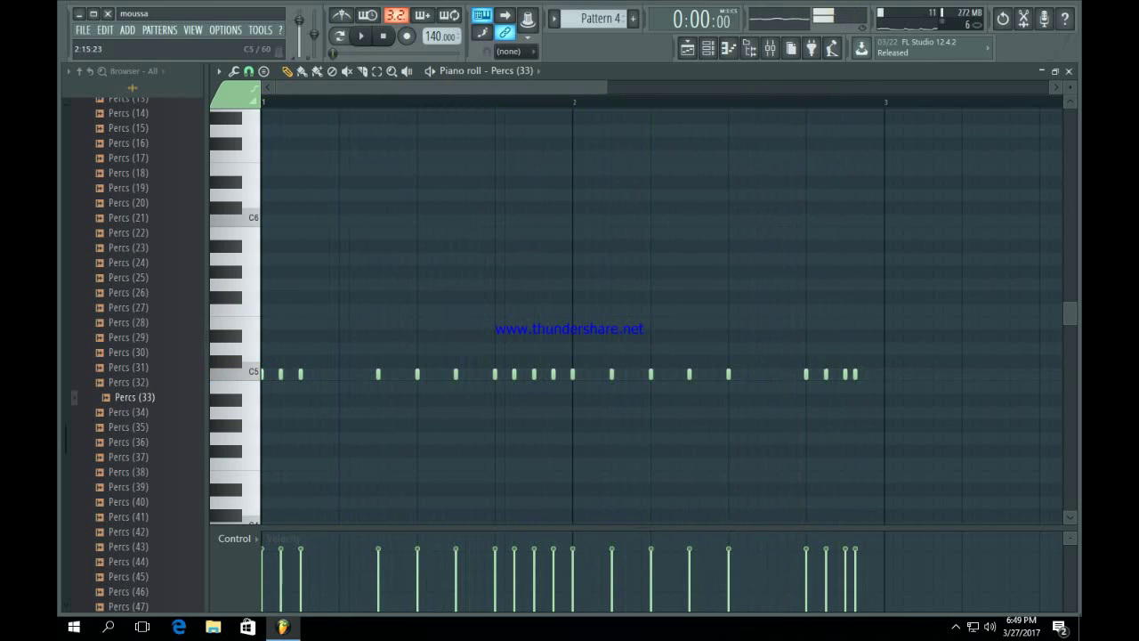
{"action": "left_click", "coordinate": [865, 373]}
{"action": "left_click", "coordinate": [874, 373]}
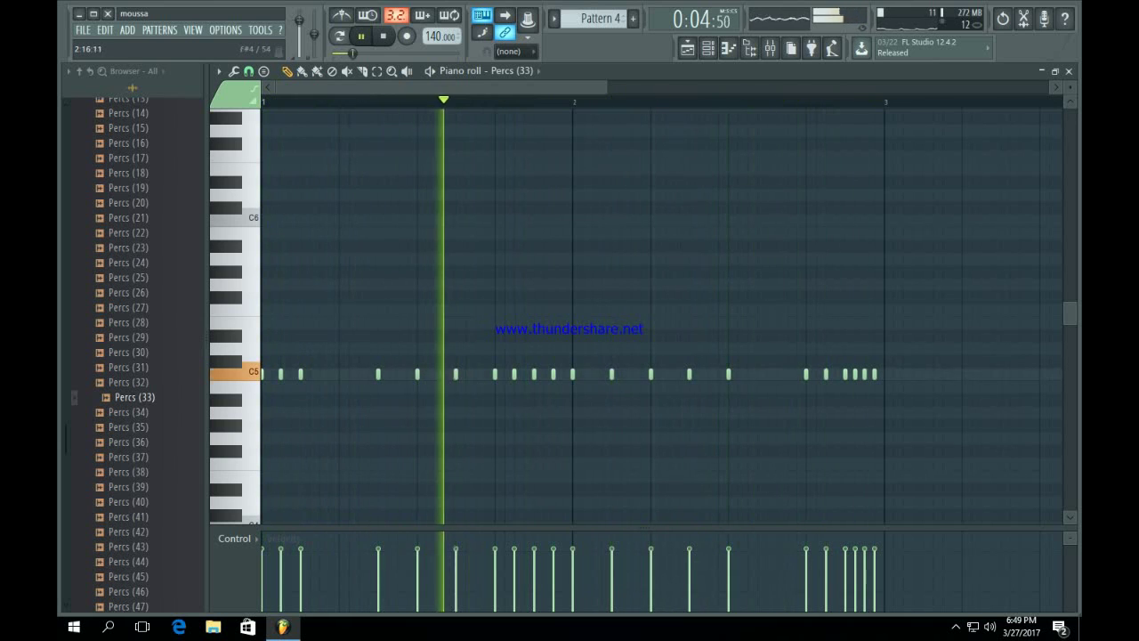
Lower the velocities of the notes on steps 2, 14, 16 and 21 and of two notes in the closing roll.
{"action": "left_click", "coordinate": [856, 562]}
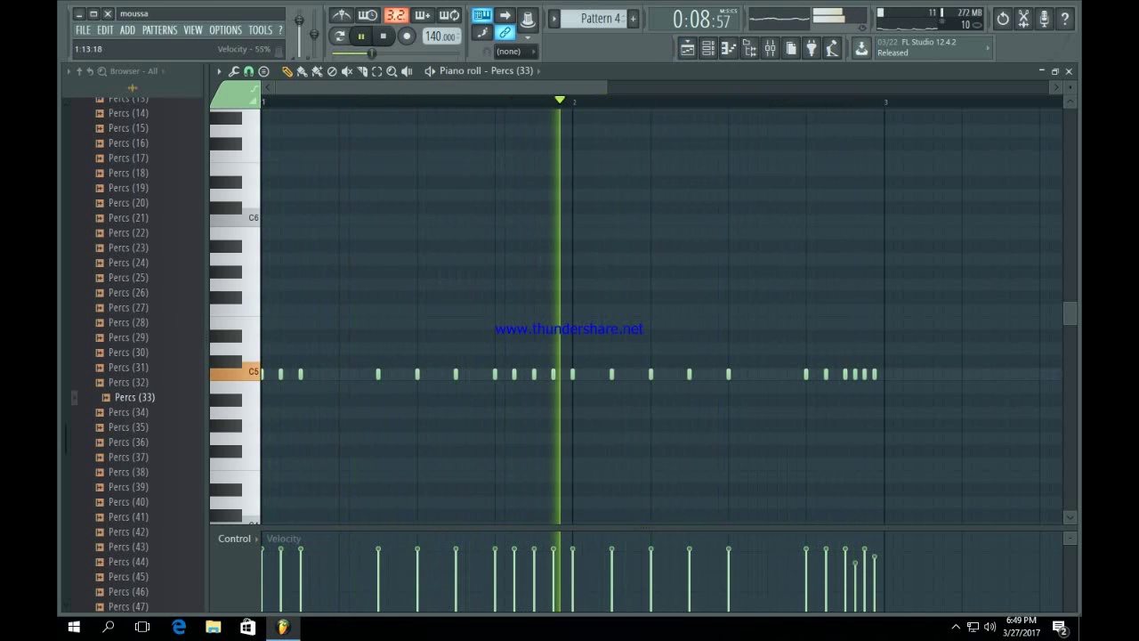
{"action": "left_click", "coordinate": [515, 562]}
{"action": "left_click", "coordinate": [554, 563]}
{"action": "left_click", "coordinate": [282, 557]}
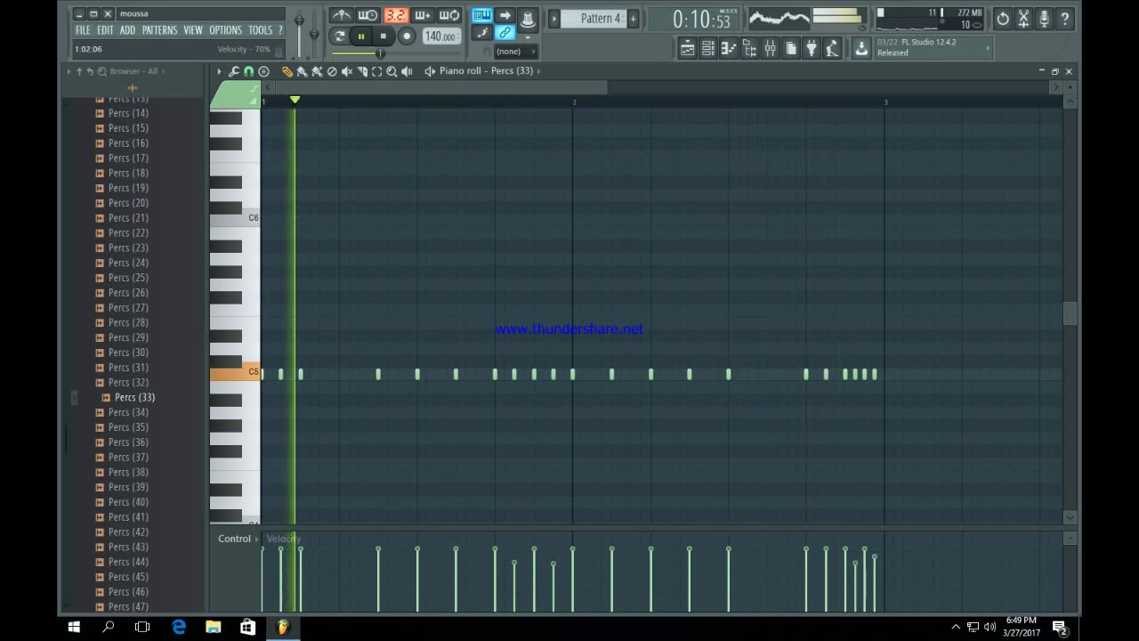
{"action": "left_click", "coordinate": [650, 562]}
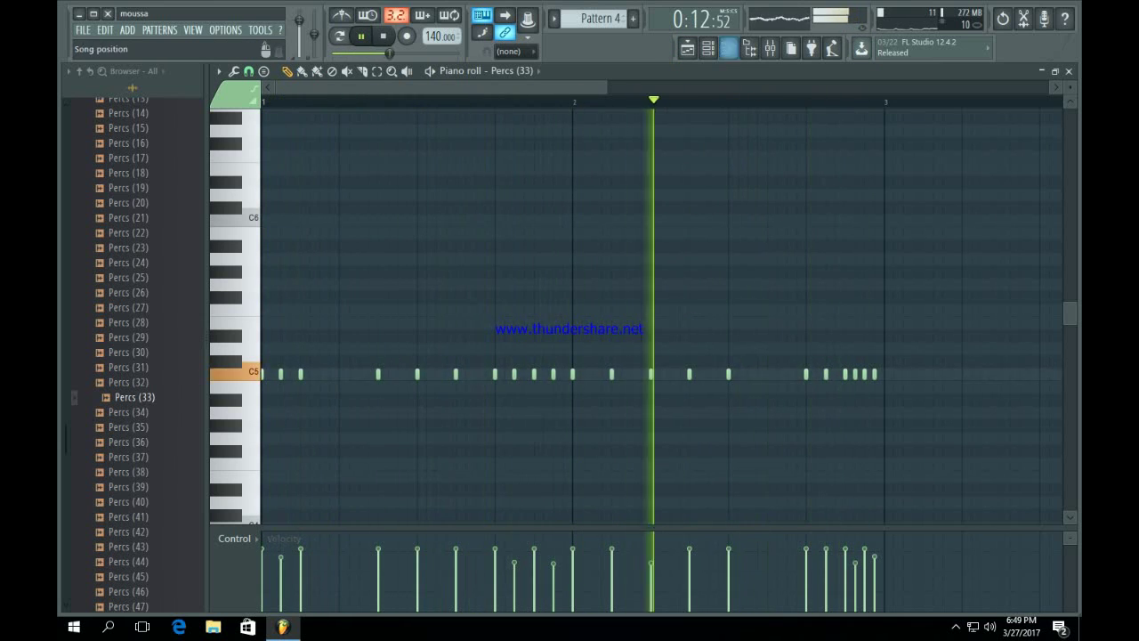
Return to the playlist, stop playback and open the 808 Mafia 808's sample folder in place of the percussion folder.
{"action": "key", "text": "F5"}
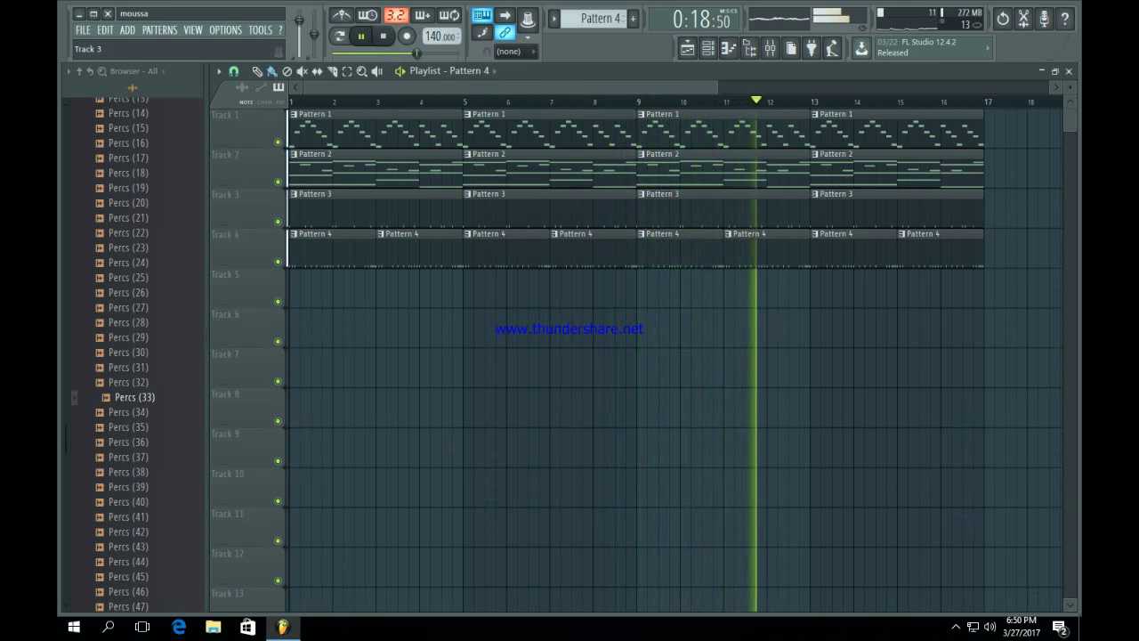
{"action": "key", "text": "space"}
{"action": "scroll", "coordinate": [133, 397], "scroll_direction": "up", "scroll_amount": 10}
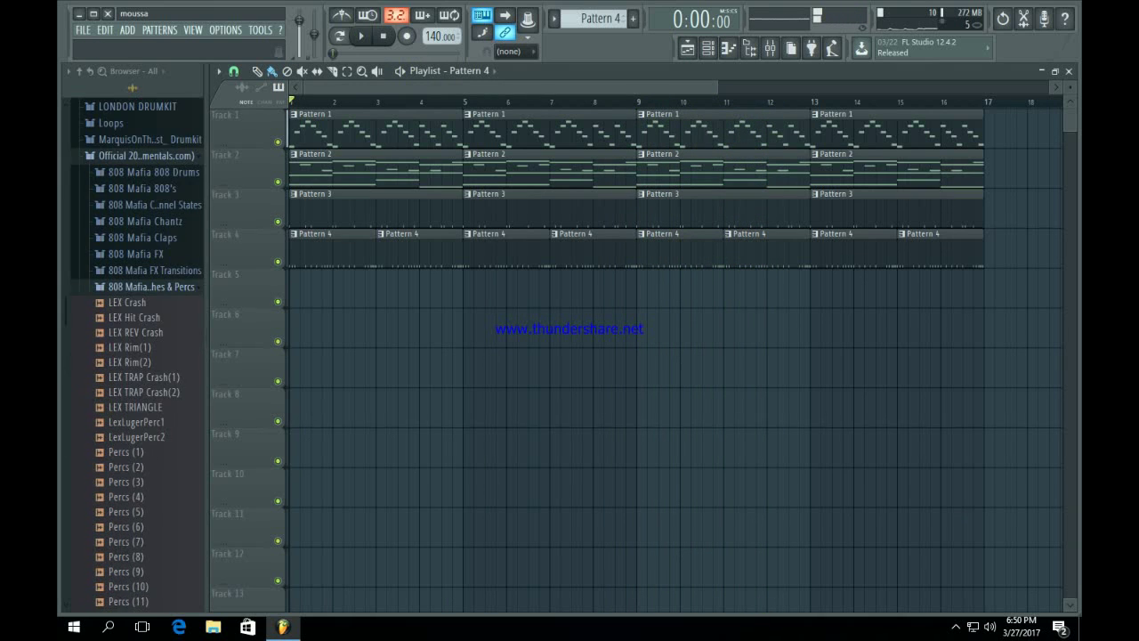
{"action": "left_click", "coordinate": [151, 291]}
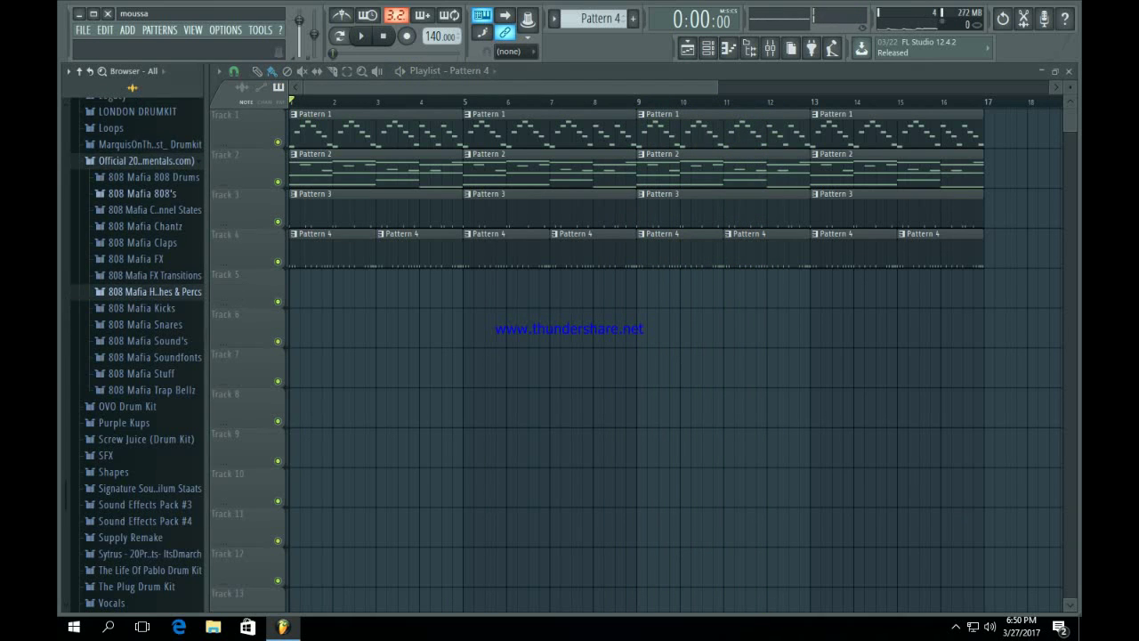
{"action": "left_click", "coordinate": [143, 193]}
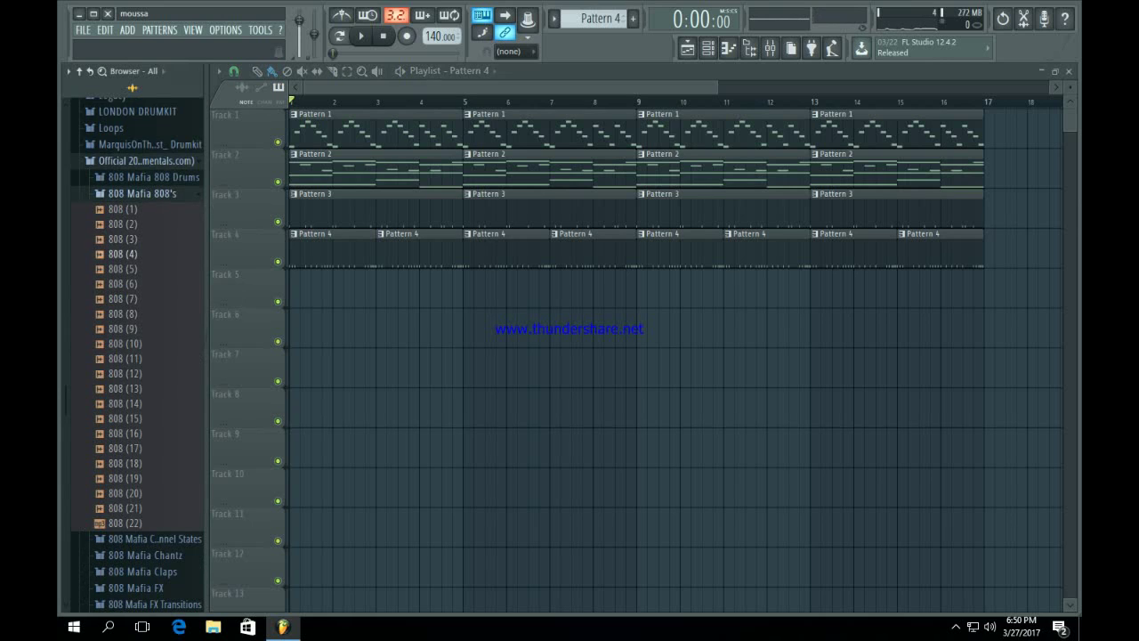
Audition a range of samples in the 808 Mafia 808's folder, from 808 (1) to 808 (22).
{"action": "left_click", "coordinate": [123, 254]}
{"action": "left_click", "coordinate": [123, 239]}
{"action": "left_click", "coordinate": [127, 374]}
{"action": "left_click", "coordinate": [127, 343]}
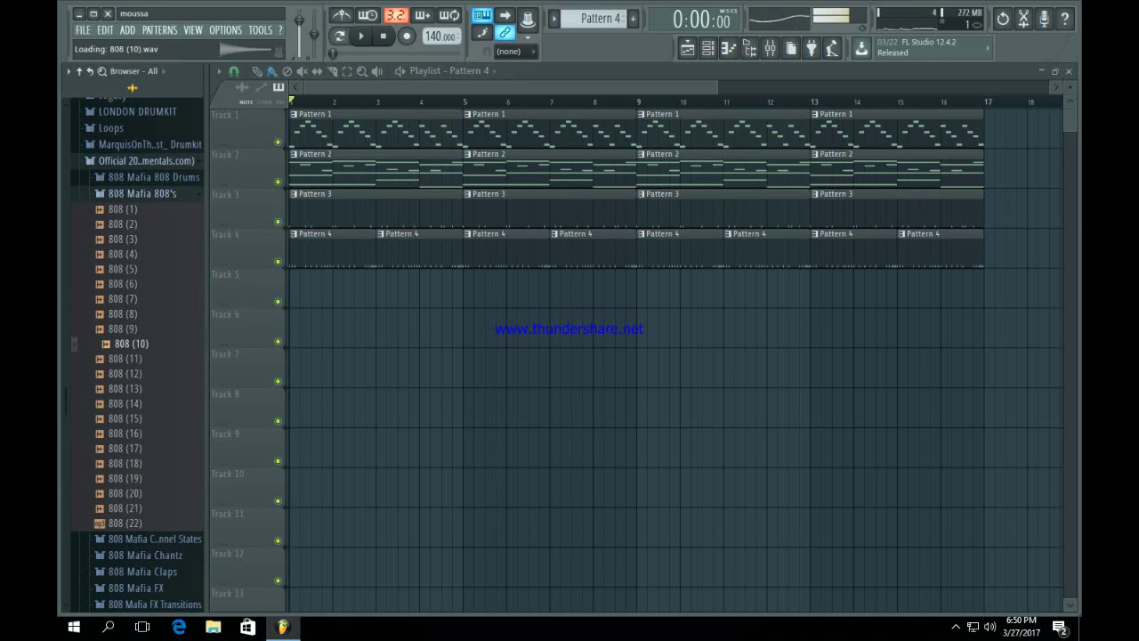
{"action": "left_click", "coordinate": [122, 314]}
{"action": "left_click", "coordinate": [123, 268]}
{"action": "left_click", "coordinate": [123, 254]}
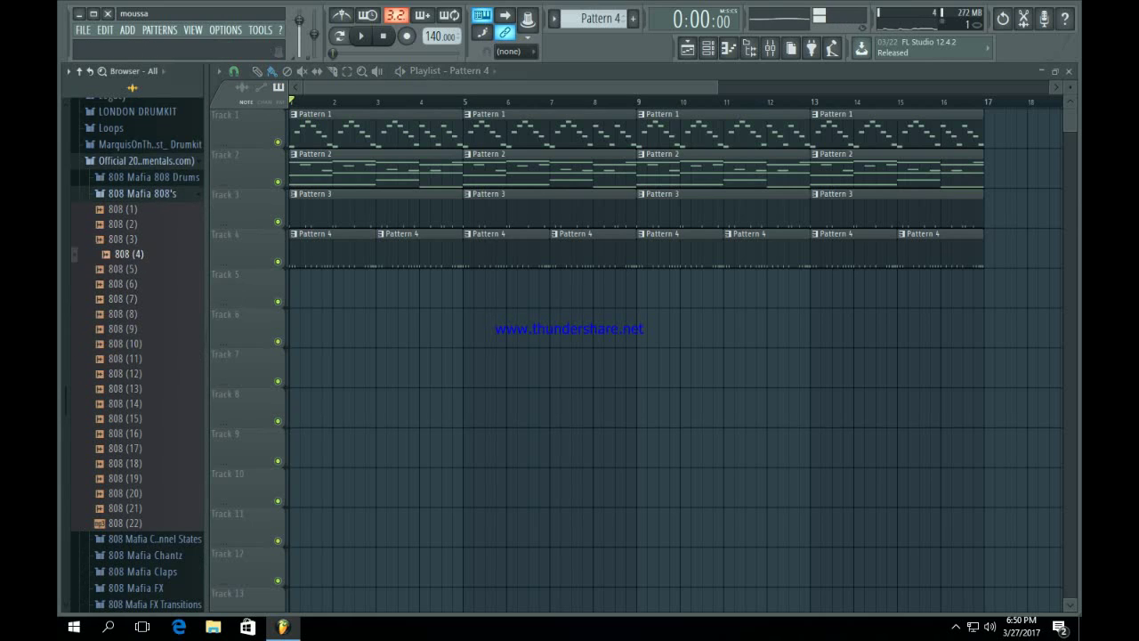
{"action": "left_click", "coordinate": [122, 210]}
{"action": "left_click", "coordinate": [125, 449]}
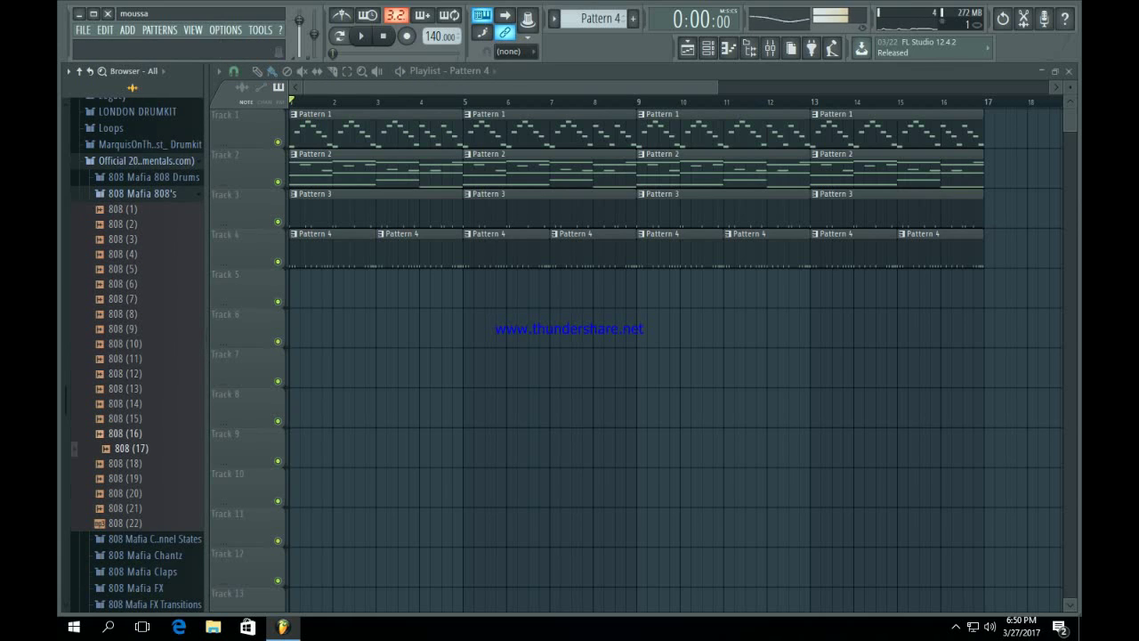
{"action": "left_click", "coordinate": [125, 418]}
{"action": "left_click", "coordinate": [125, 448]}
{"action": "left_click", "coordinate": [125, 479]}
{"action": "left_click", "coordinate": [125, 493]}
{"action": "left_click", "coordinate": [125, 508]}
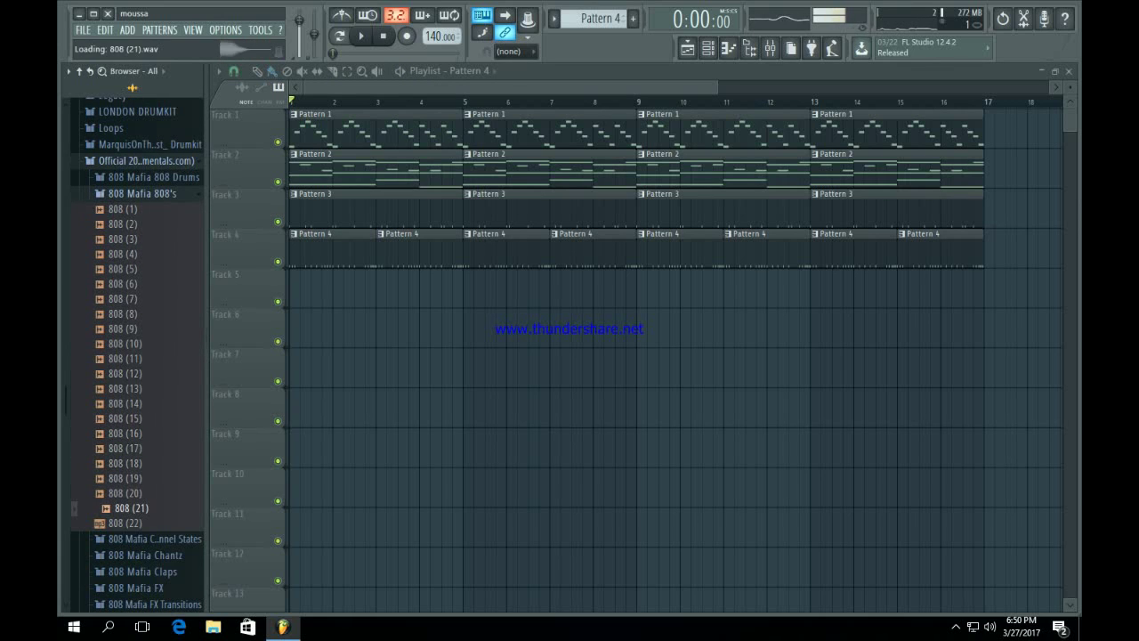
{"action": "left_click", "coordinate": [125, 523]}
Browse the 808 Mafia 808 Drums folder and audition its LEX kicks, LexLuger 808 and Waka 808 - 2 samples.
{"action": "left_click", "coordinate": [142, 194]}
{"action": "left_click", "coordinate": [153, 177]}
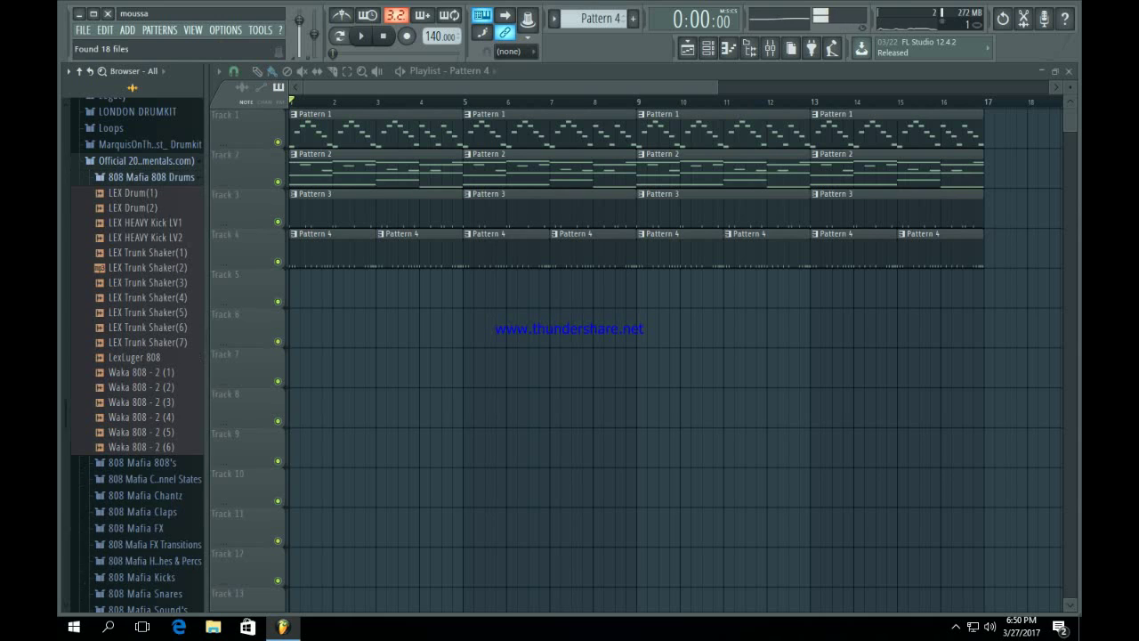
{"action": "left_click", "coordinate": [145, 223]}
{"action": "left_click", "coordinate": [145, 237]}
{"action": "left_click", "coordinate": [142, 371]}
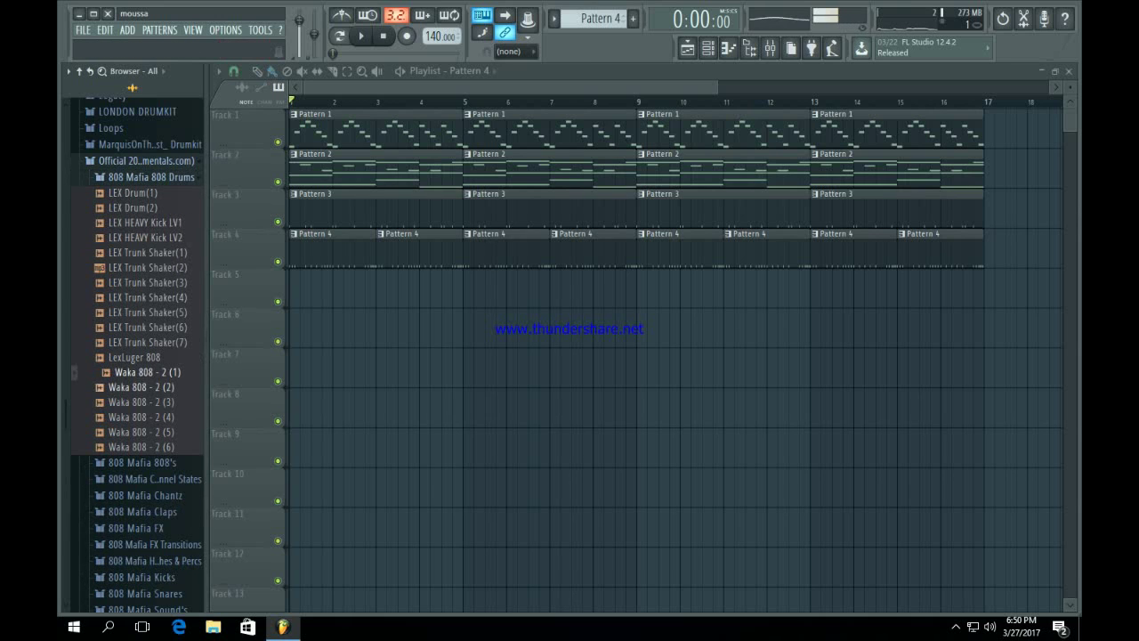
{"action": "left_click", "coordinate": [141, 387]}
{"action": "left_click", "coordinate": [136, 358]}
{"action": "left_click", "coordinate": [137, 193]}
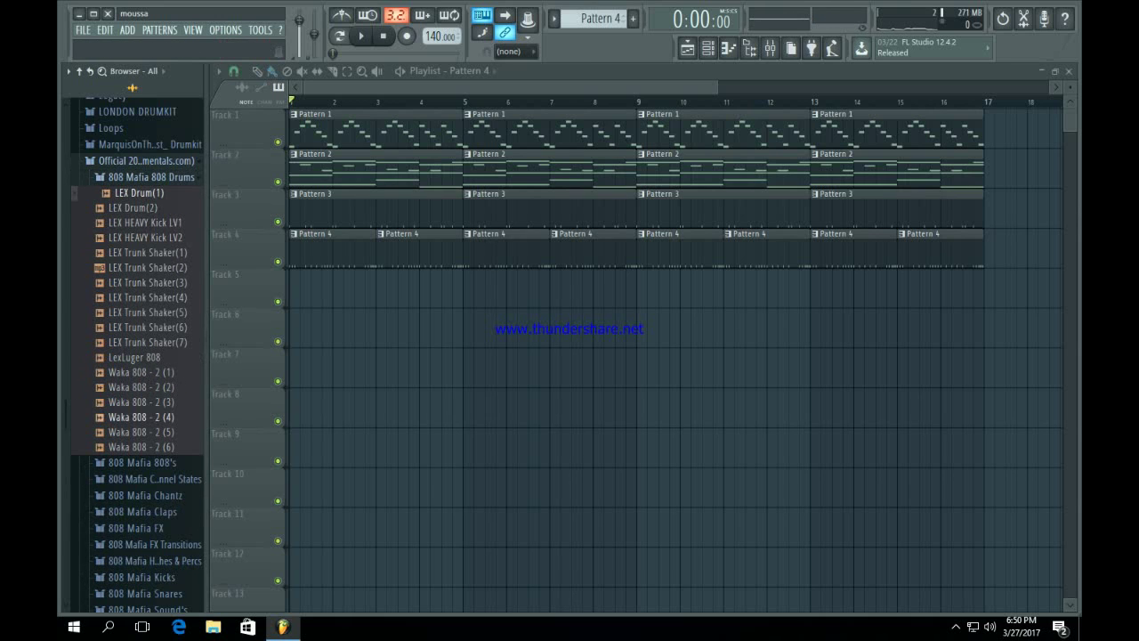
{"action": "left_click", "coordinate": [141, 417]}
{"action": "left_click", "coordinate": [141, 433]}
{"action": "left_click", "coordinate": [140, 446]}
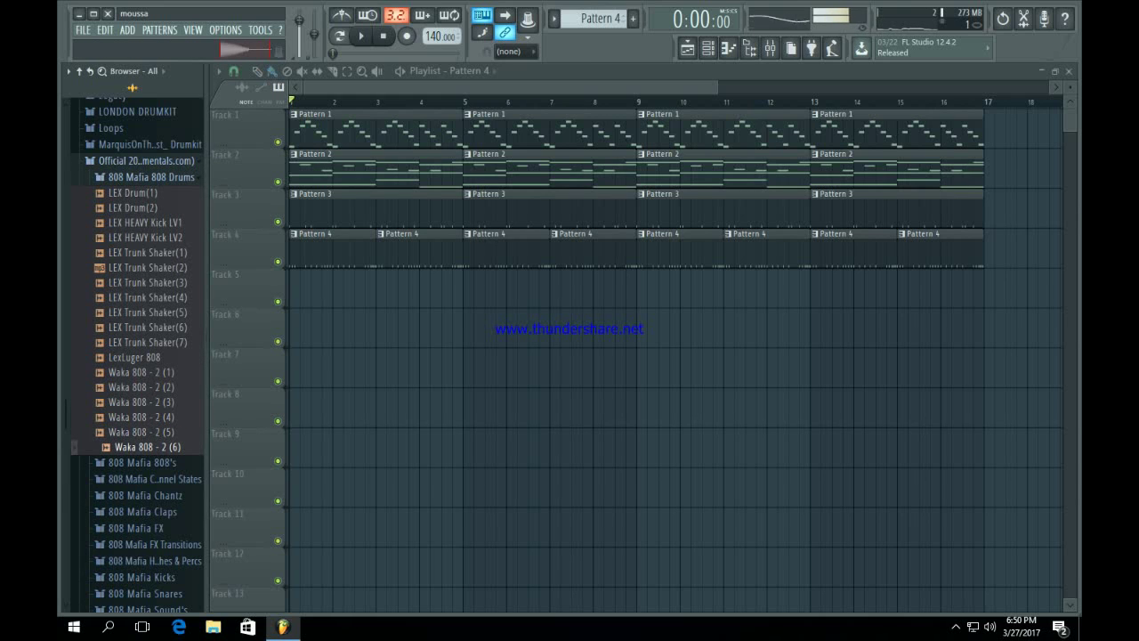
Load Waka 808 - 2 (6) as a new sampler channel with loop points off, stretch time (none) and stretch mode Resample.
{"action": "right_click", "coordinate": [163, 441]}
{"action": "left_click", "coordinate": [194, 461]}
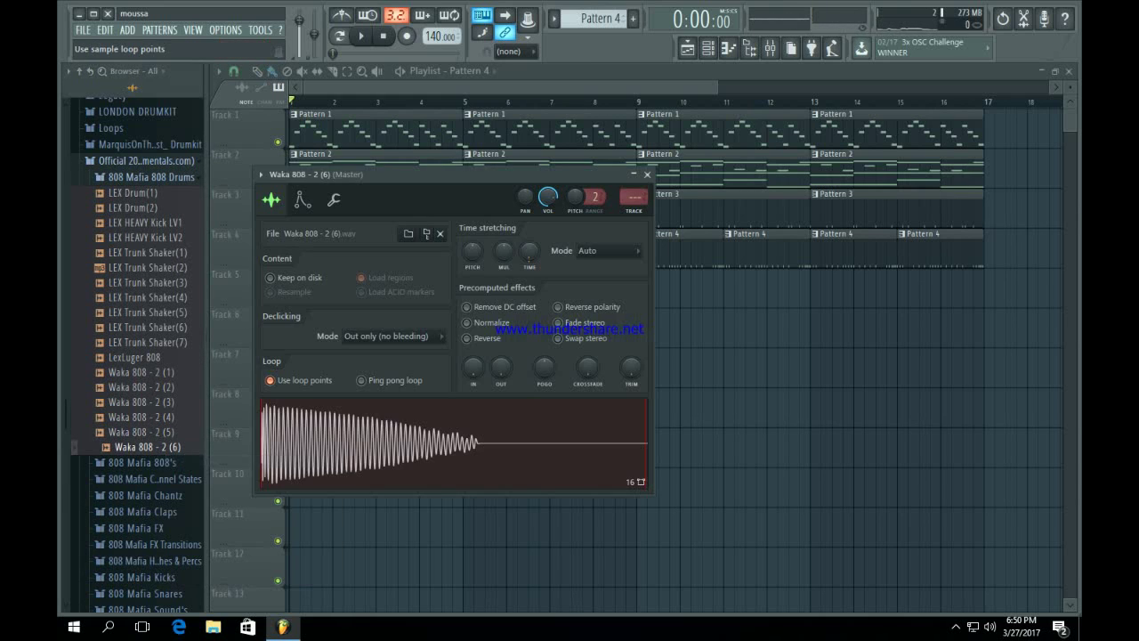
{"action": "right_click", "coordinate": [533, 250]}
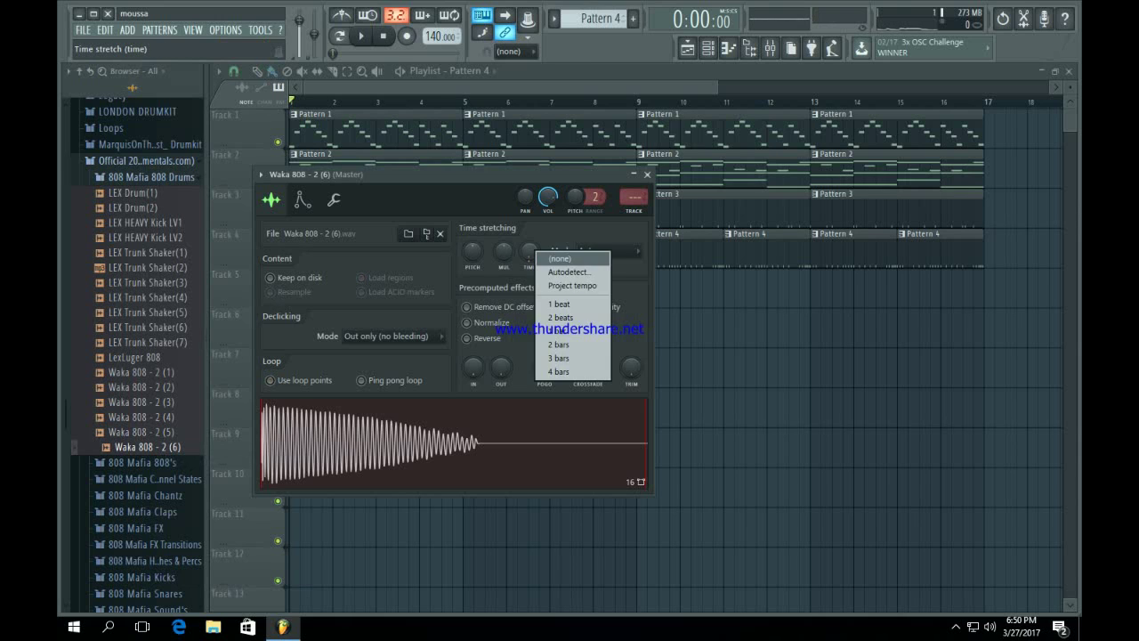
{"action": "left_click", "coordinate": [555, 258]}
{"action": "left_click", "coordinate": [607, 250]}
{"action": "left_click", "coordinate": [602, 278]}
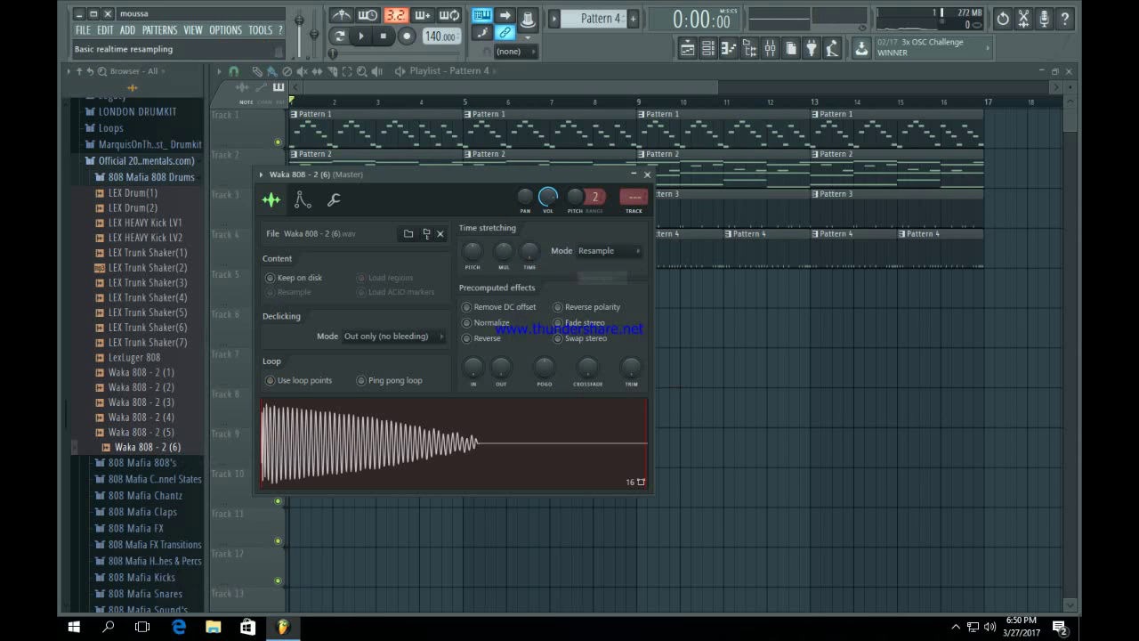
{"action": "left_click", "coordinate": [334, 199]}
{"action": "left_click", "coordinate": [302, 199]}
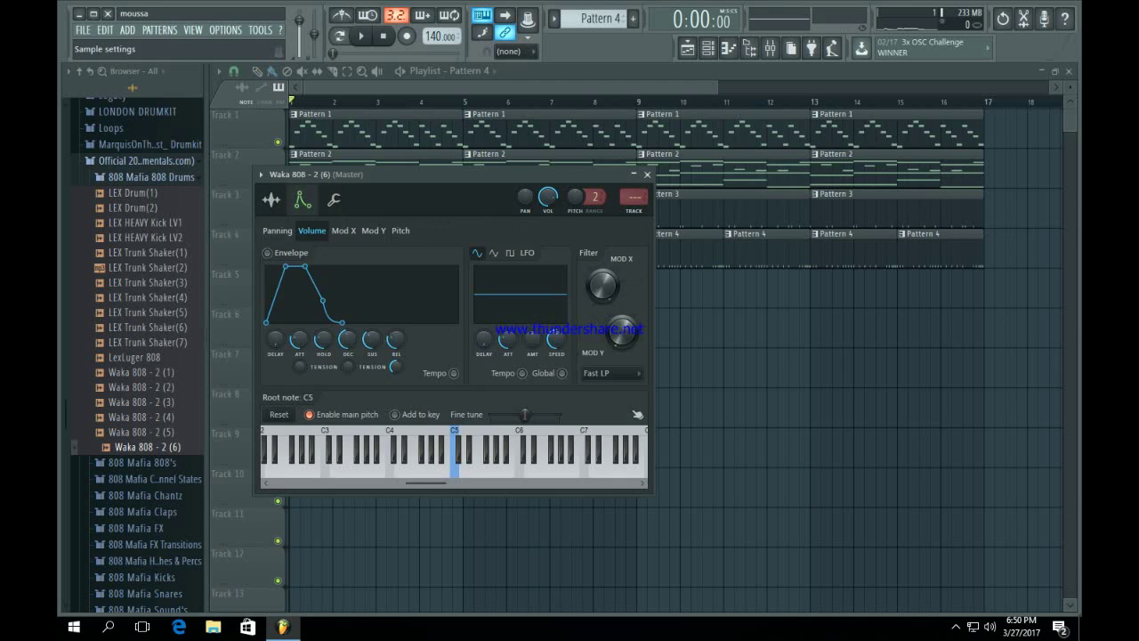
{"action": "left_click", "coordinate": [271, 200]}
{"action": "left_click", "coordinate": [607, 250]}
{"action": "left_click", "coordinate": [601, 264]}
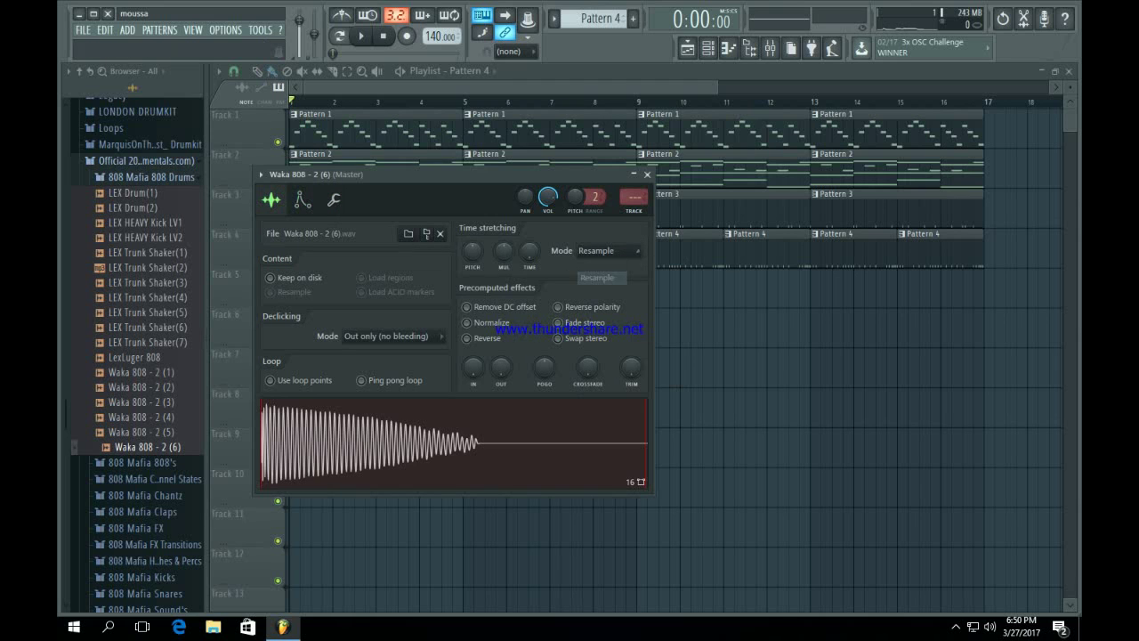
Open the Waka 808 - 2 (6) sample in Edison and detect its pitch regions.
{"action": "right_click", "coordinate": [482, 425]}
{"action": "left_click", "coordinate": [507, 458]}
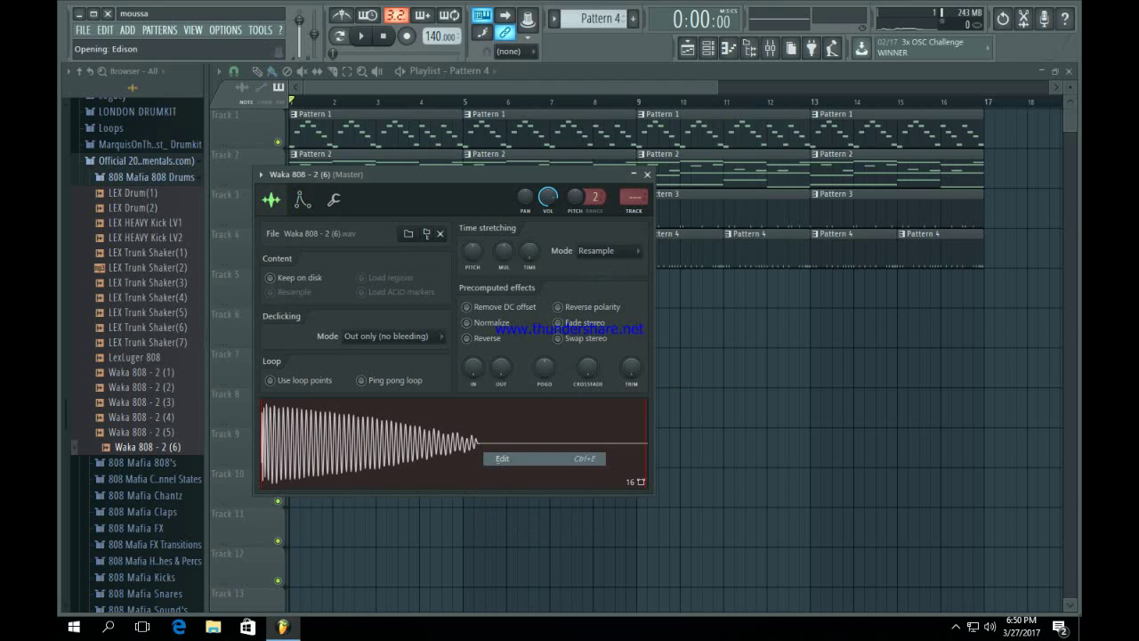
{"action": "right_click", "coordinate": [349, 249]}
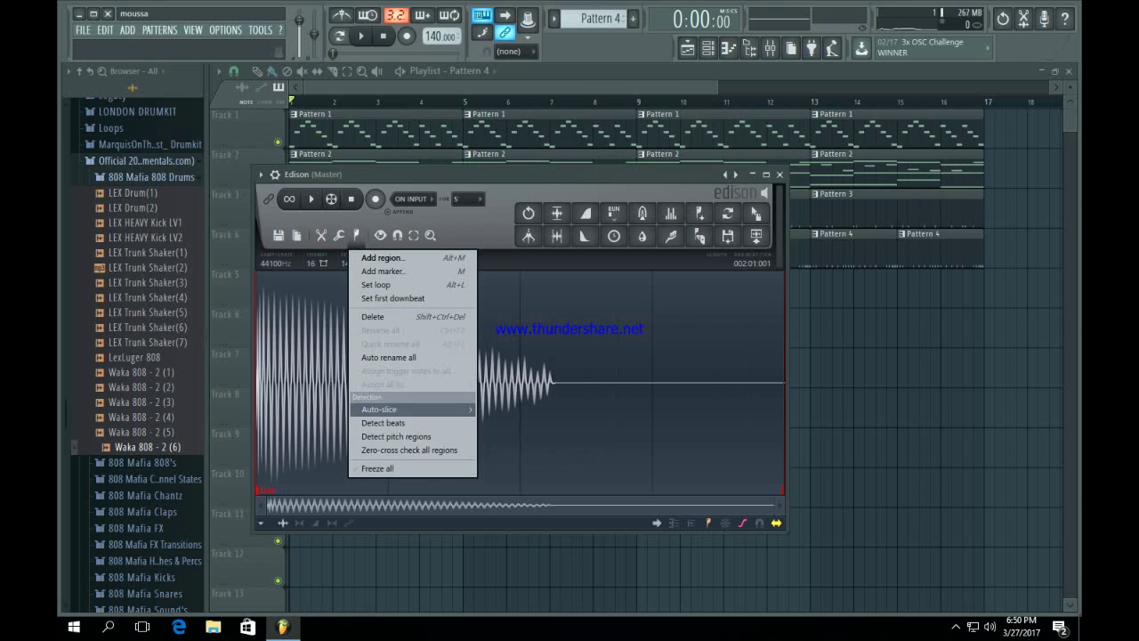
{"action": "left_click", "coordinate": [395, 437]}
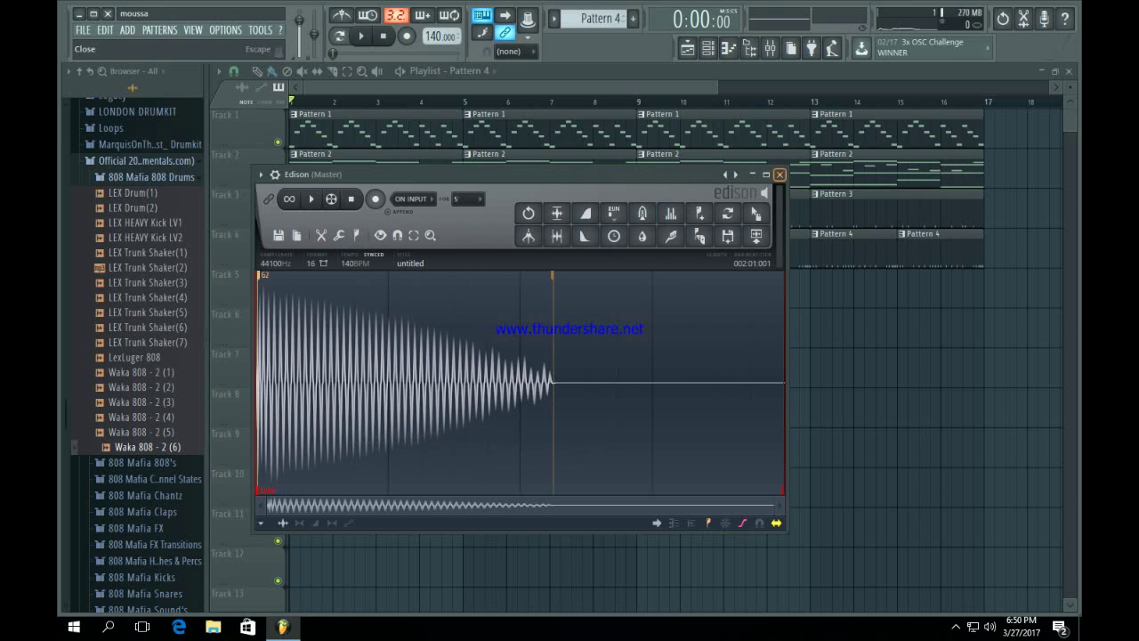
{"action": "left_click", "coordinate": [780, 175]}
Set the Waka 808 channel's root note to G5 and make the channel cut itself.
{"action": "left_click", "coordinate": [334, 199]}
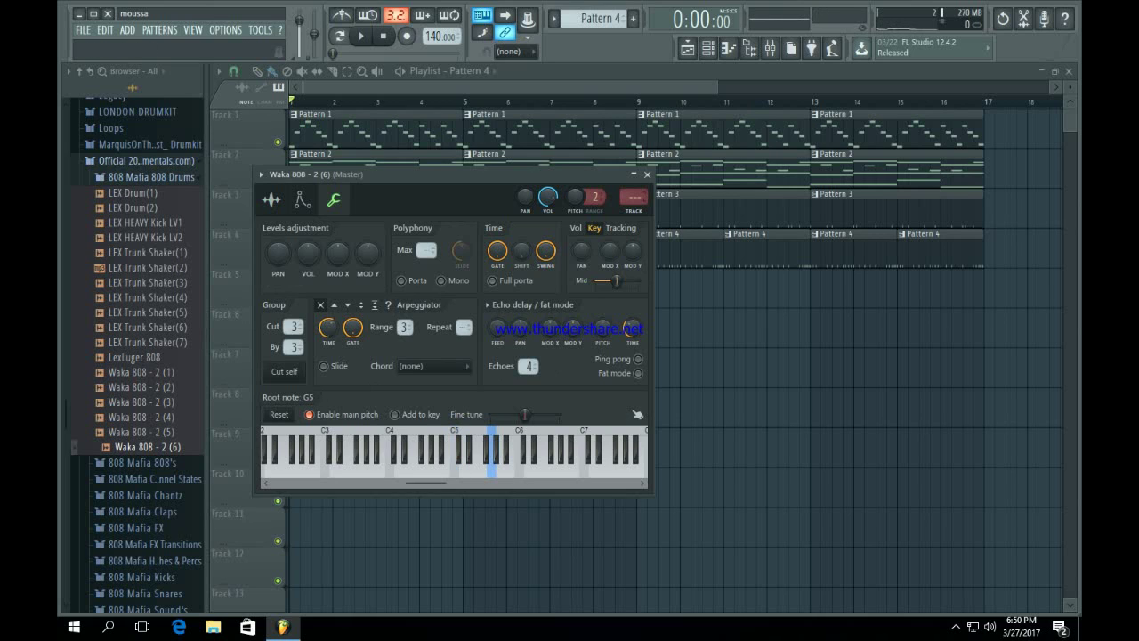
{"action": "left_click", "coordinate": [646, 174]}
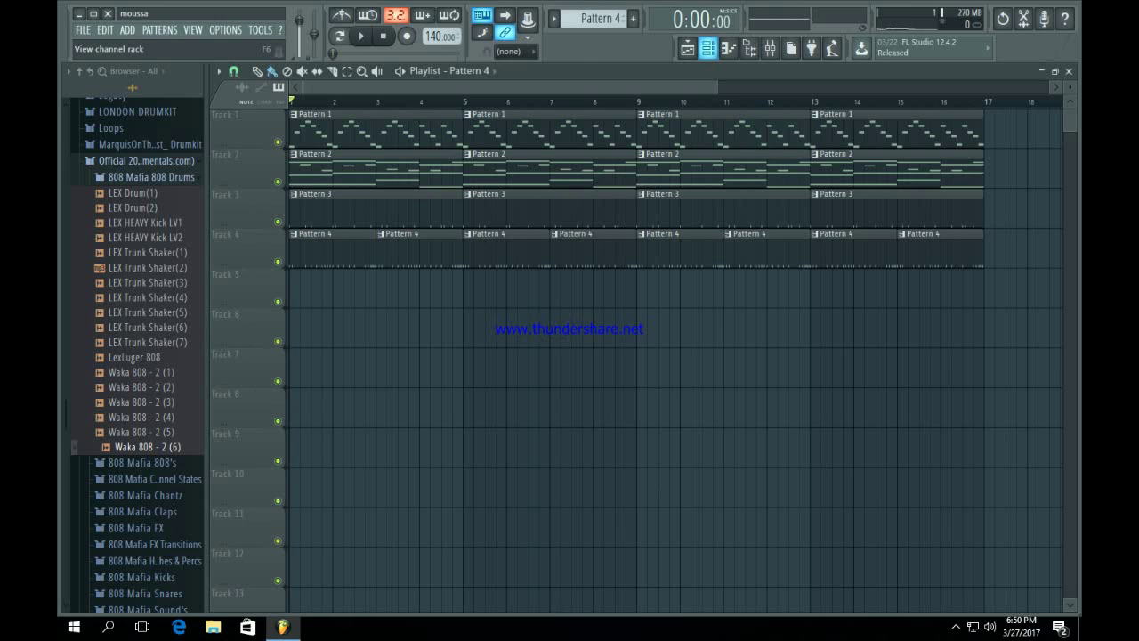
Copy the Kick (12) steps from Pattern 3 into the Waka 808 - 2 (6) channel of the empty Pattern 5.
{"action": "left_click", "coordinate": [707, 48]}
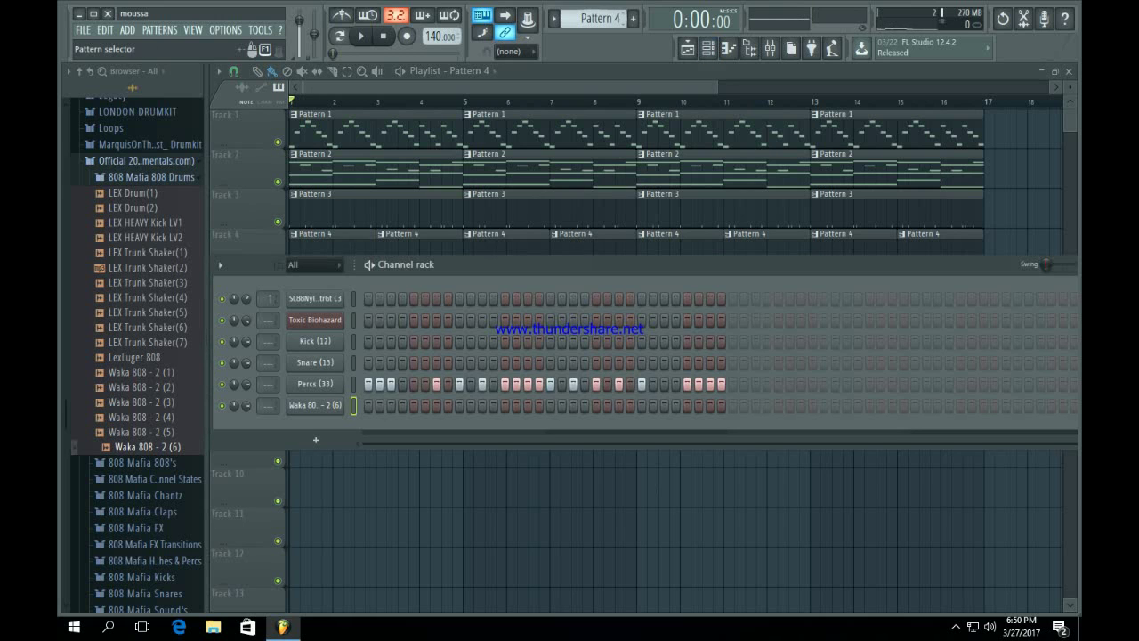
{"action": "scroll", "coordinate": [601, 19], "scroll_direction": "up", "scroll_amount": 1}
{"action": "scroll", "coordinate": [601, 18], "scroll_direction": "up", "scroll_amount": 1}
{"action": "scroll", "coordinate": [601, 19], "scroll_direction": "down", "scroll_amount": 1}
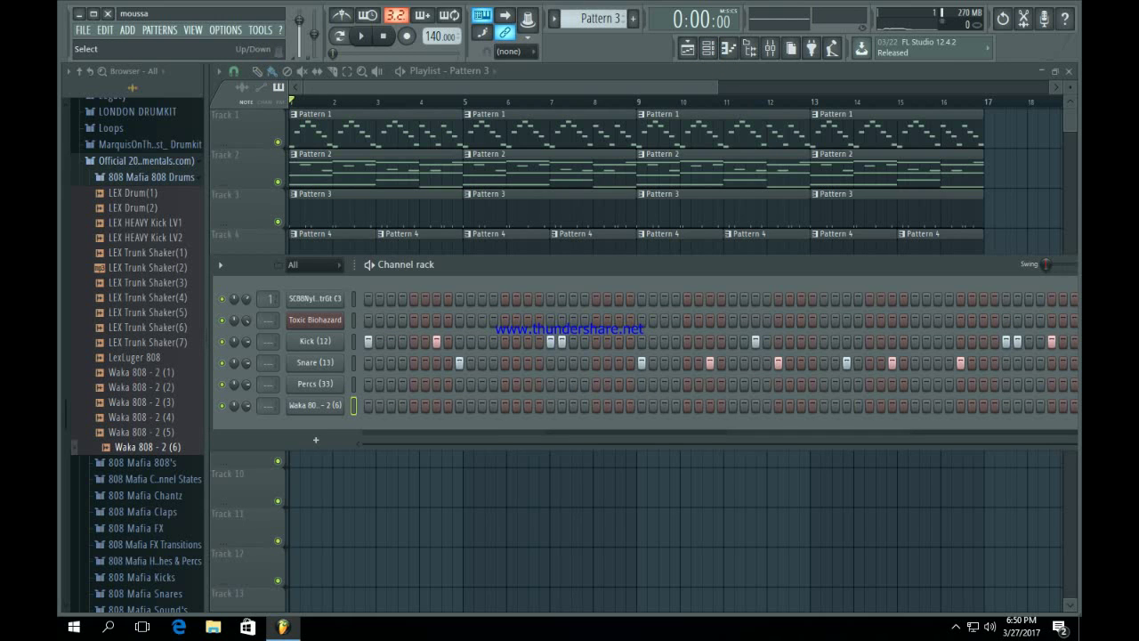
{"action": "scroll", "coordinate": [601, 18], "scroll_direction": "down", "scroll_amount": 2}
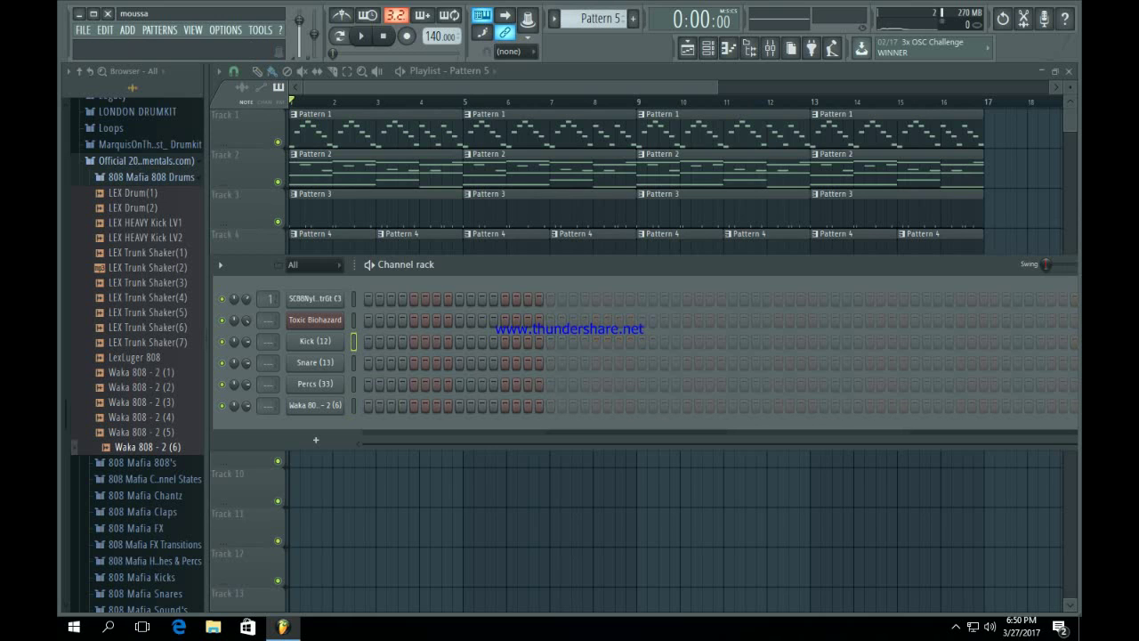
{"action": "left_click", "coordinate": [353, 406]}
{"action": "key", "text": "ctrl+v"}
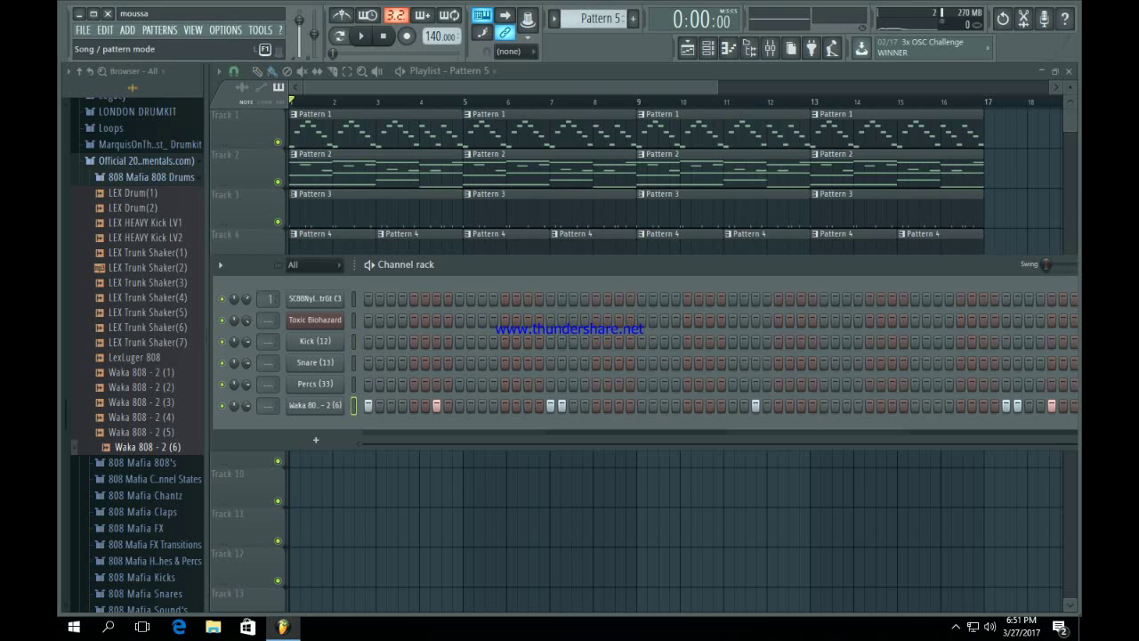
Preview Pattern 5 and enable the Waka 808 channel's volume envelope with the attack at zero.
{"action": "key", "text": "space"}
{"action": "key", "text": "space"}
{"action": "left_click", "coordinate": [315, 405]}
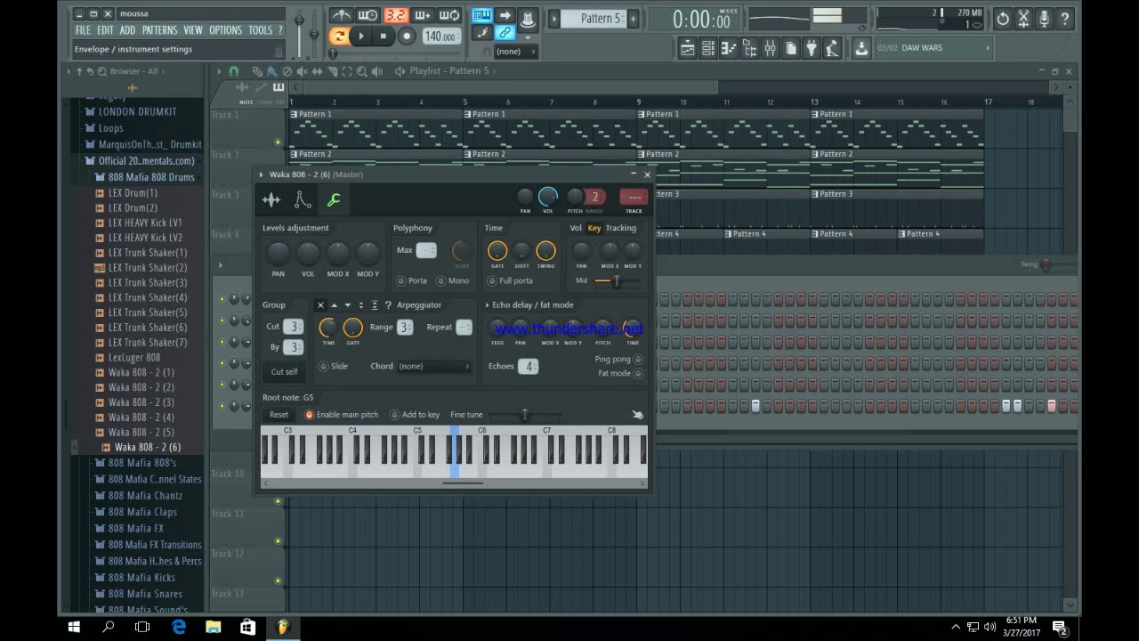
{"action": "left_click", "coordinate": [303, 199]}
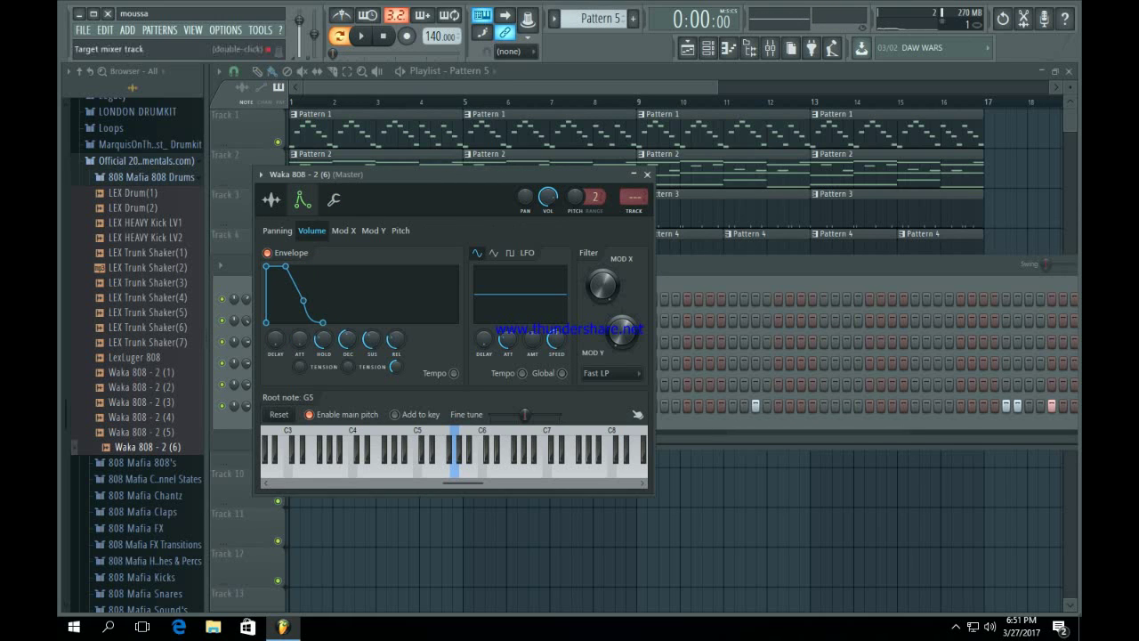
{"action": "left_click", "coordinate": [647, 174]}
Open the Waka 808 channel's piano roll and replace its sample with LEX Trunk Shaker(5).
{"action": "right_click", "coordinate": [338, 404]}
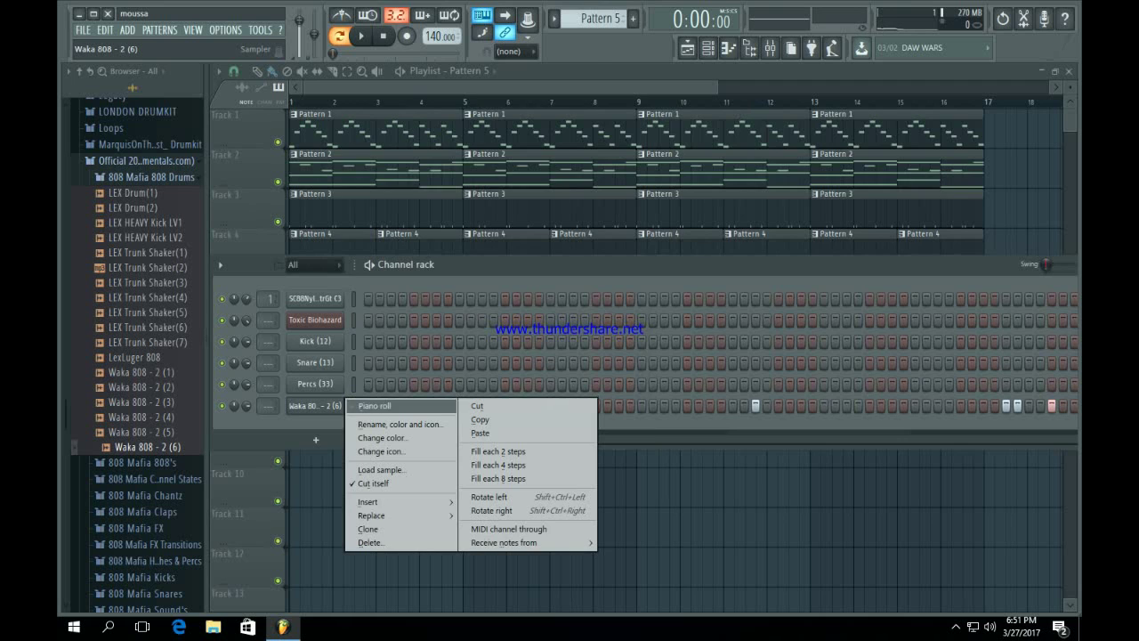
{"action": "left_click", "coordinate": [374, 406]}
{"action": "left_click_drag", "start_coordinate": [523, 87], "coordinate": [936, 88]}
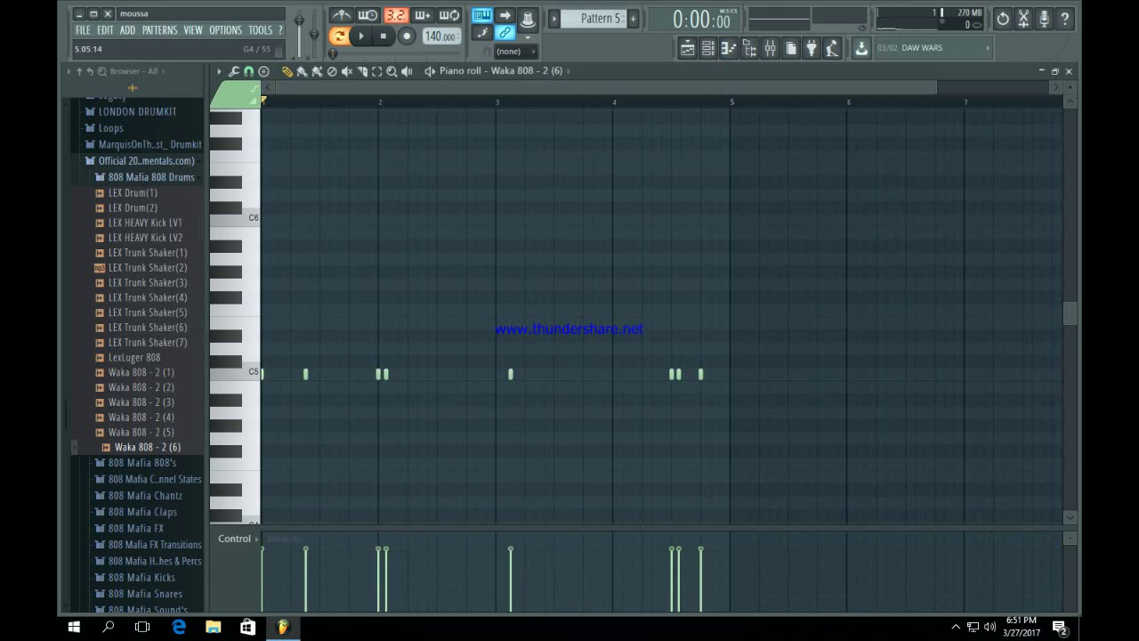
{"action": "left_click_drag", "start_coordinate": [745, 457], "coordinate": [256, 304]}
{"action": "left_click_drag", "start_coordinate": [169, 312], "coordinate": [429, 405]}
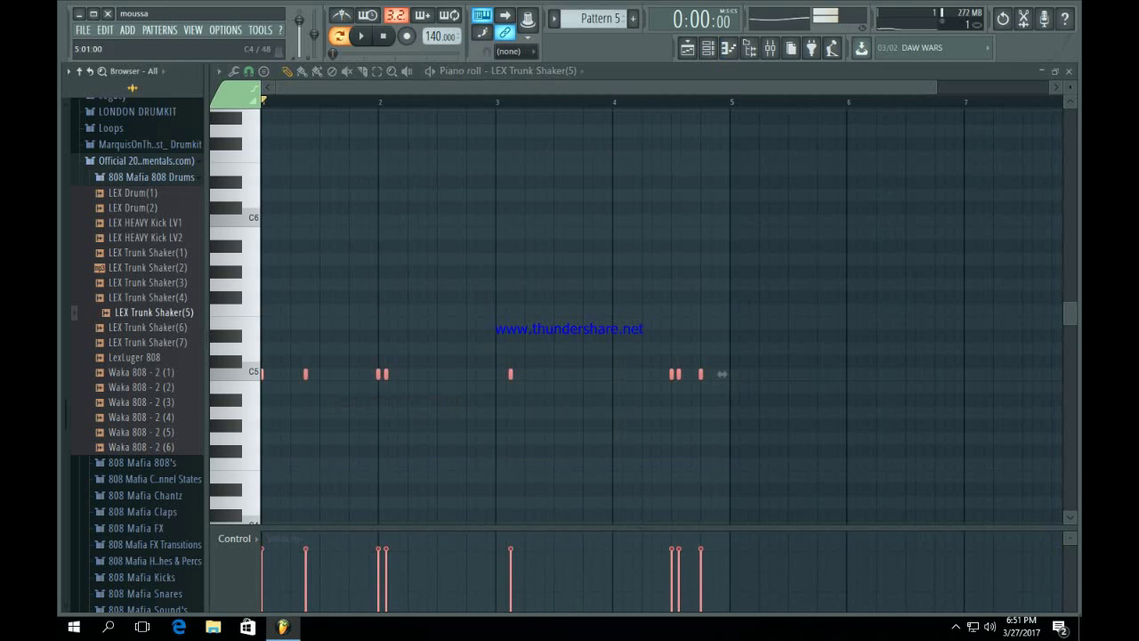
Transpose all the bass notes up one octave to C6 and play the pattern.
{"action": "scroll", "coordinate": [783, 395], "scroll_direction": "down", "scroll_amount": 3}
{"action": "scroll", "coordinate": [781, 394], "scroll_direction": "up", "scroll_amount": 1}
{"action": "mouse_move", "coordinate": [789, 419]}
{"action": "left_mouse_down"}
{"action": "mouse_move", "coordinate": [323, 317]}
{"action": "mouse_move", "coordinate": [261, 267]}
{"action": "left_mouse_up"}
{"action": "key", "text": "ctrl+Up"}
{"action": "key", "text": "space"}
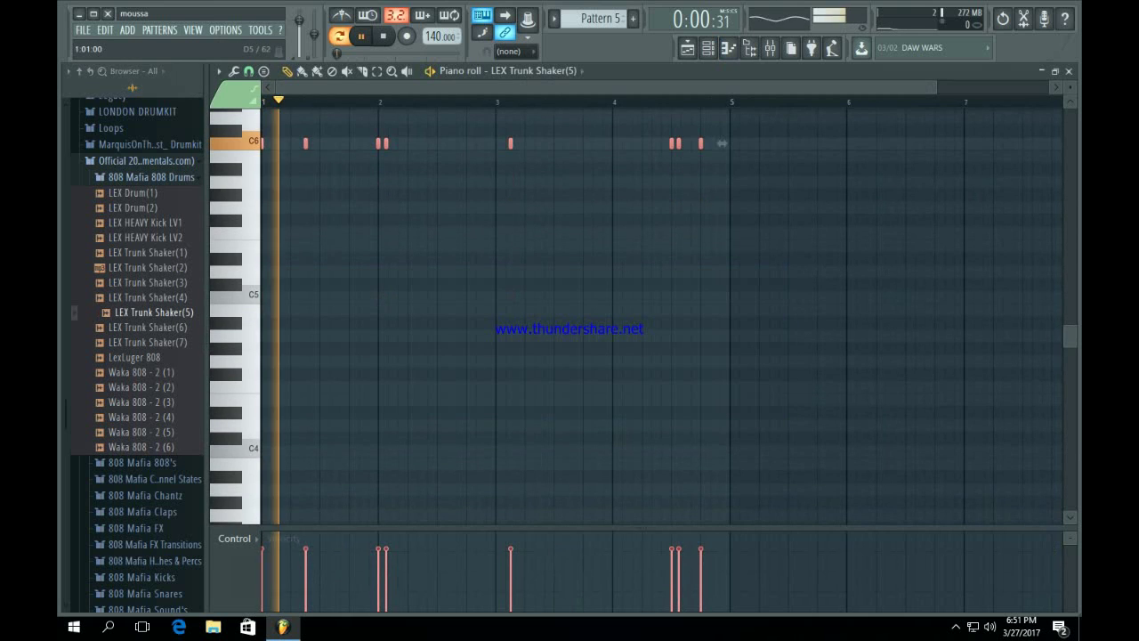
{"action": "scroll", "coordinate": [662, 316], "scroll_direction": "up", "scroll_amount": 3}
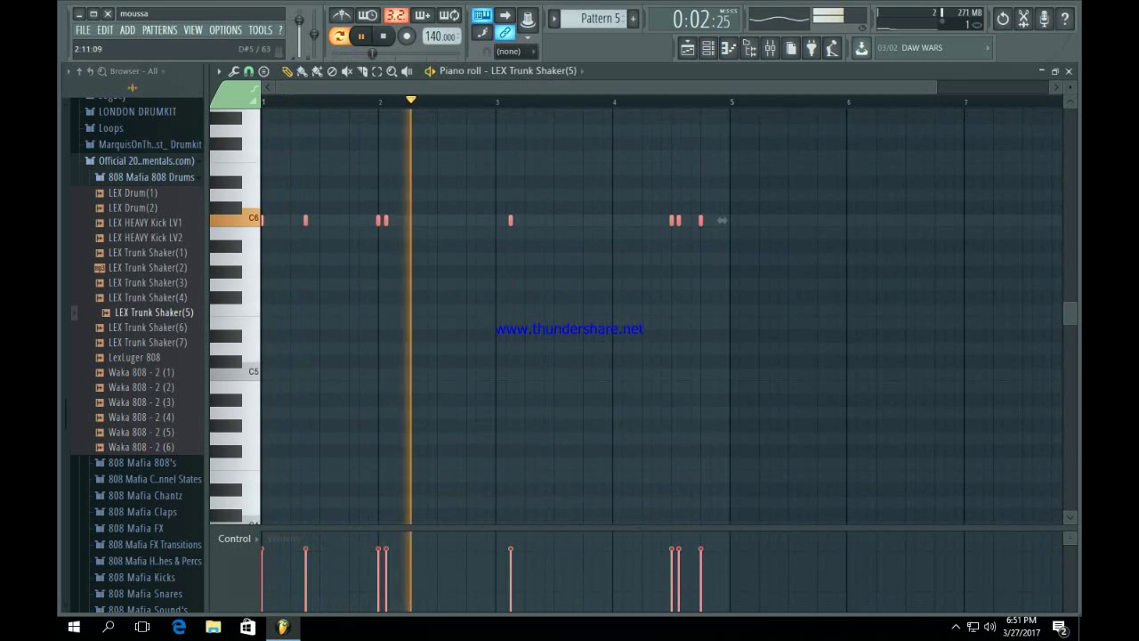
{"action": "scroll", "coordinate": [463, 268], "scroll_direction": "up", "scroll_amount": 3}
{"action": "left_click", "coordinate": [357, 373], "text": "ctrl"}
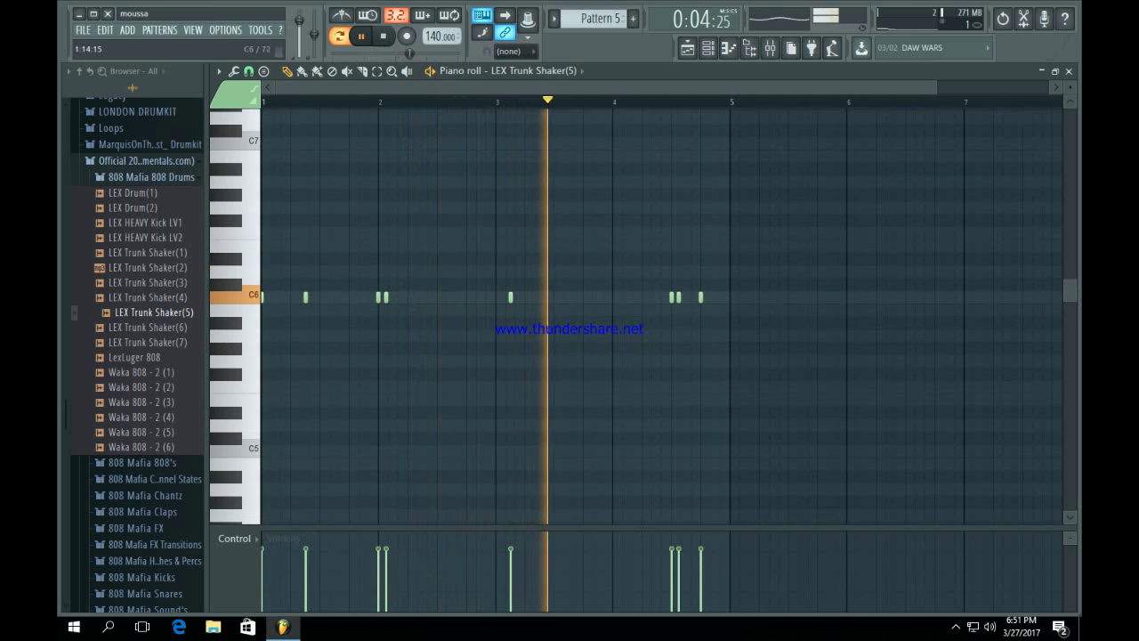
Stop playback and delete the C6 note on step 7 of bar 1.
{"action": "key", "text": "space"}
{"action": "left_click_drag", "start_coordinate": [748, 380], "coordinate": [262, 228]}
{"action": "left_click", "coordinate": [300, 297]}
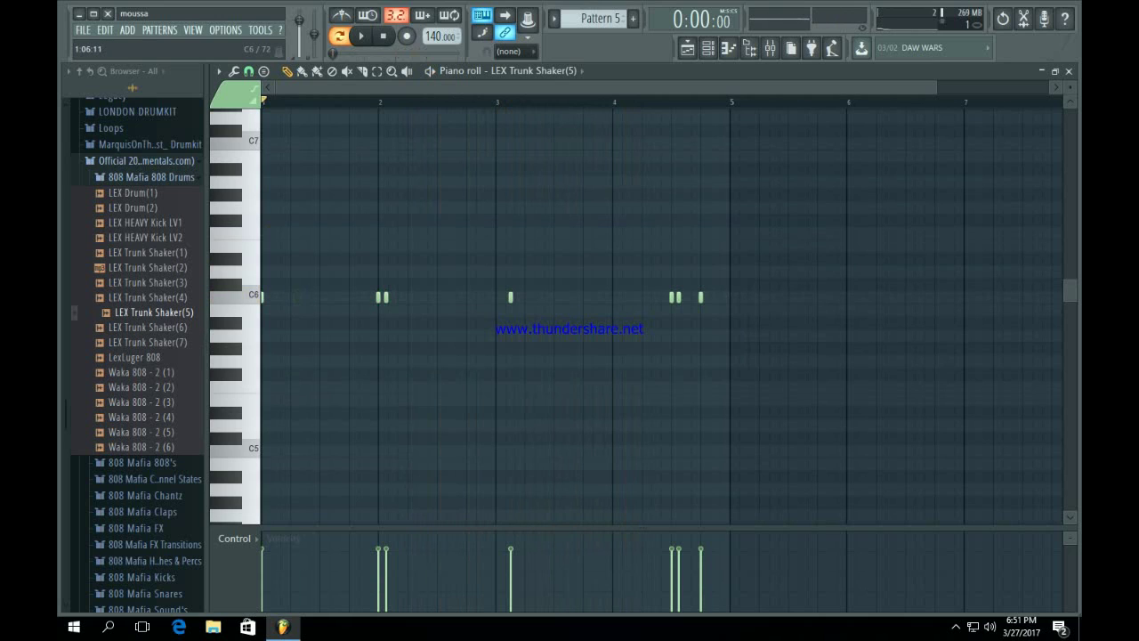
Select all the bass notes, transpose them from C6 down to F#5, and play the pattern.
{"action": "left_click_drag", "start_coordinate": [819, 433], "coordinate": [262, 238]}
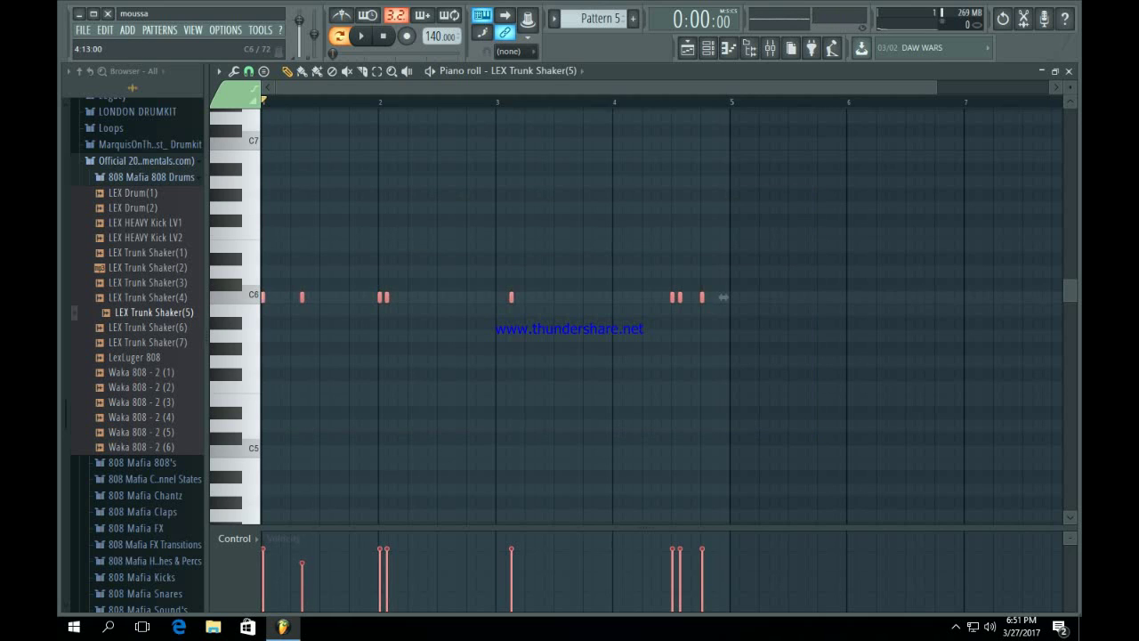
{"action": "left_click_drag", "start_coordinate": [722, 297], "coordinate": [722, 374]}
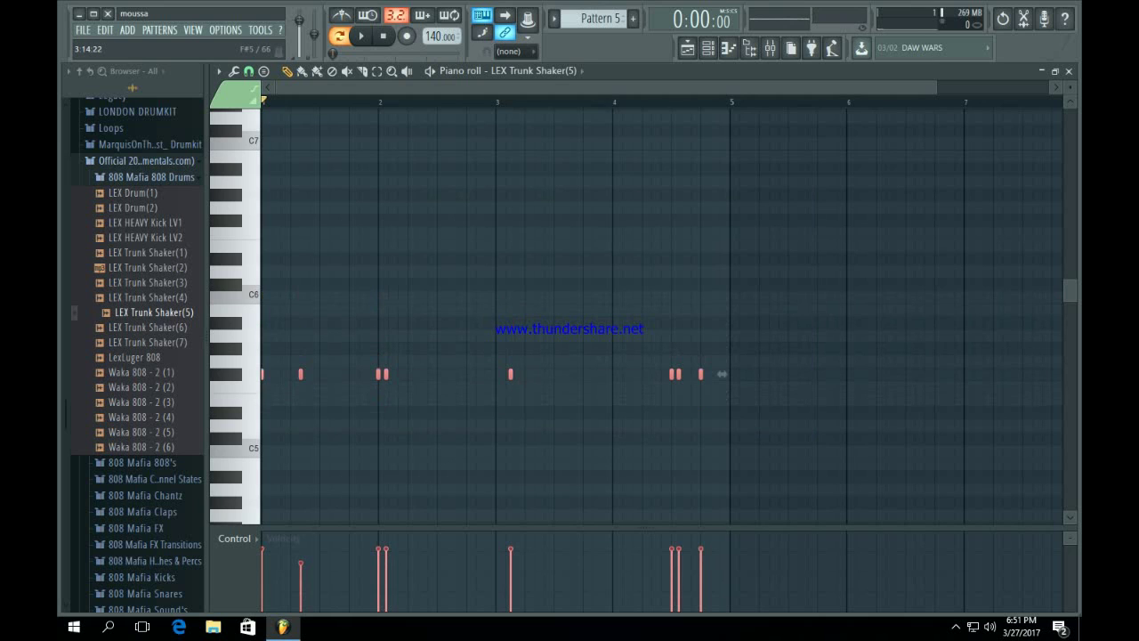
{"action": "key", "text": "space"}
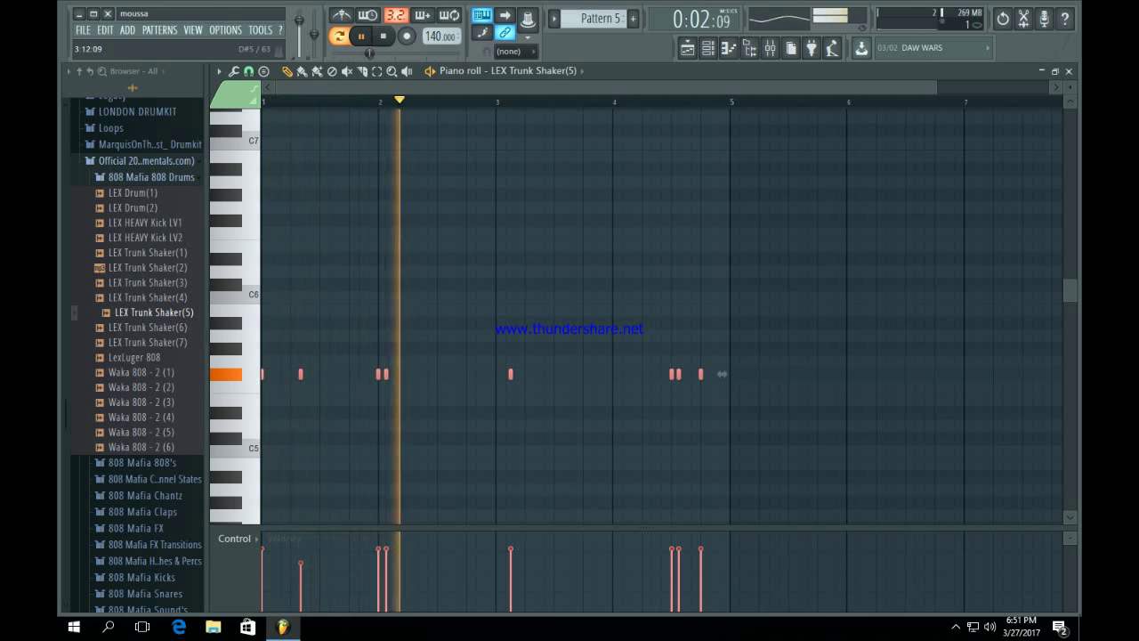
Deselect the notes, add a C#6 bass note on step 13 of bar 2, and replay the pattern.
{"action": "key", "text": "space"}
{"action": "key", "text": "space"}
{"action": "key", "text": "ctrl+d"}
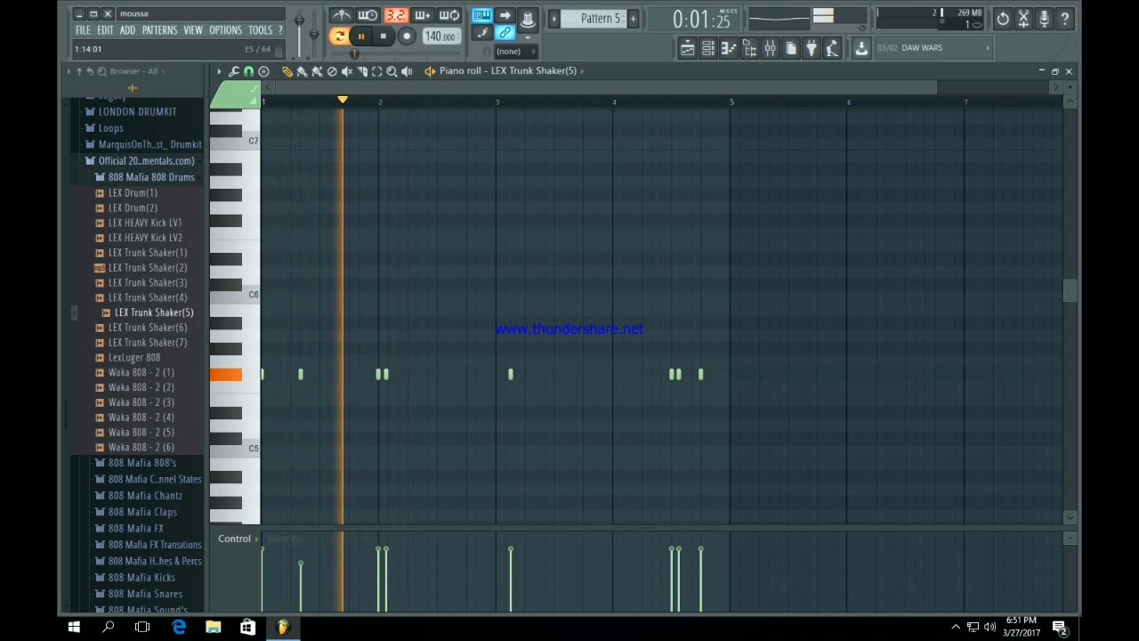
{"action": "key", "text": "space"}
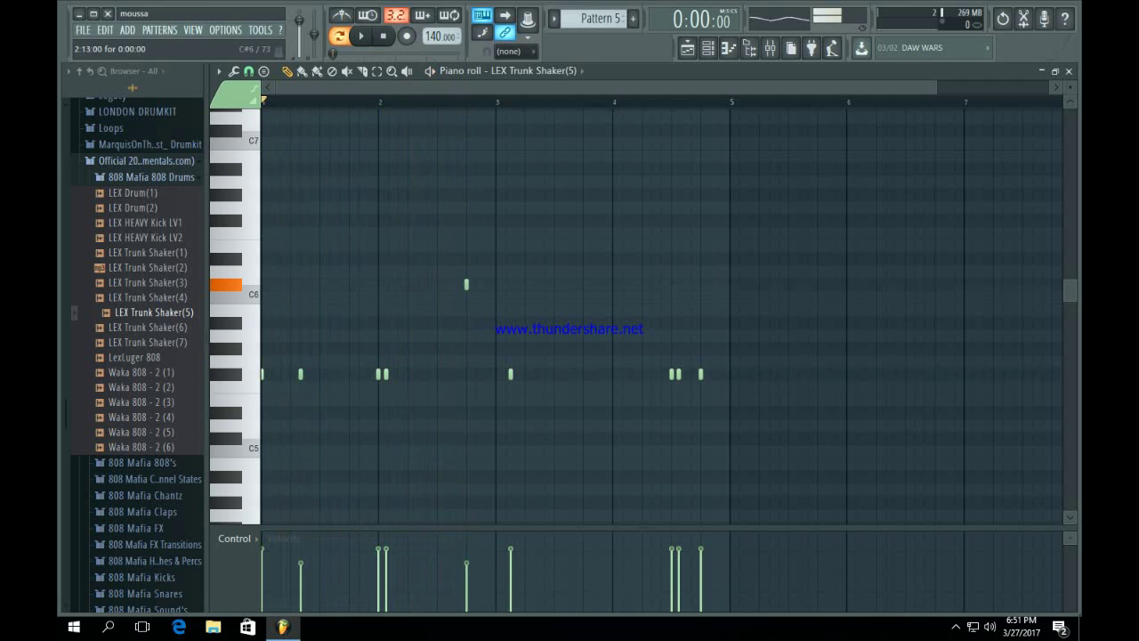
{"action": "key", "text": "space"}
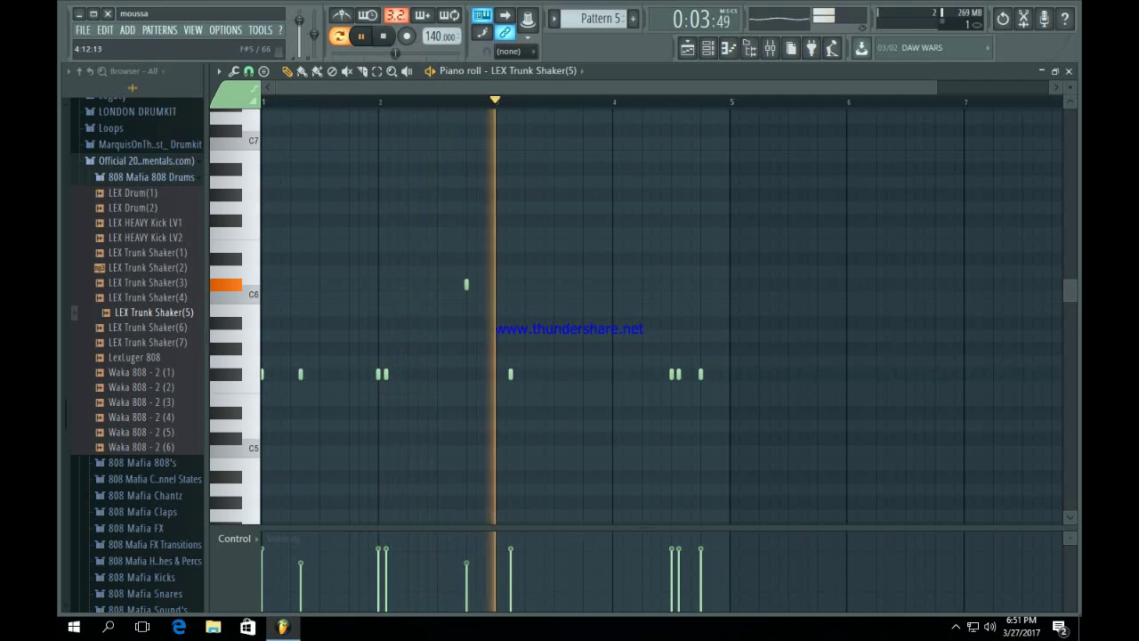
Raise the last bass note in bar 4 to B5 and increase the velocity of the notes from bar 2's C#6 onward.
{"action": "left_click_drag", "start_coordinate": [701, 374], "coordinate": [702, 310]}
{"action": "left_click", "coordinate": [704, 296]}
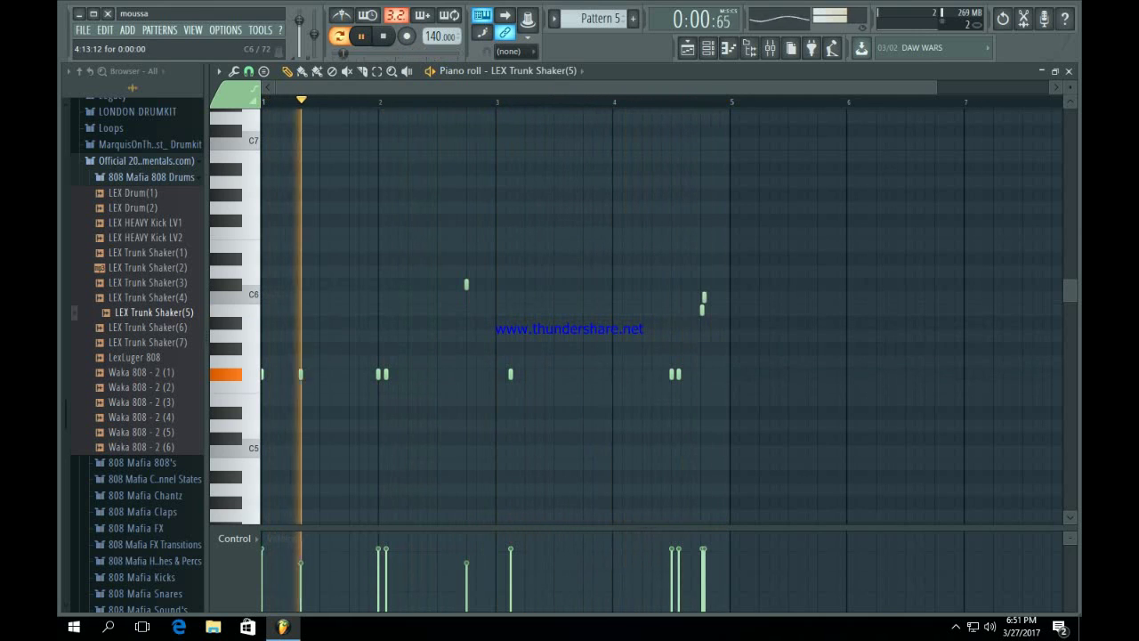
{"action": "right_click", "coordinate": [703, 295]}
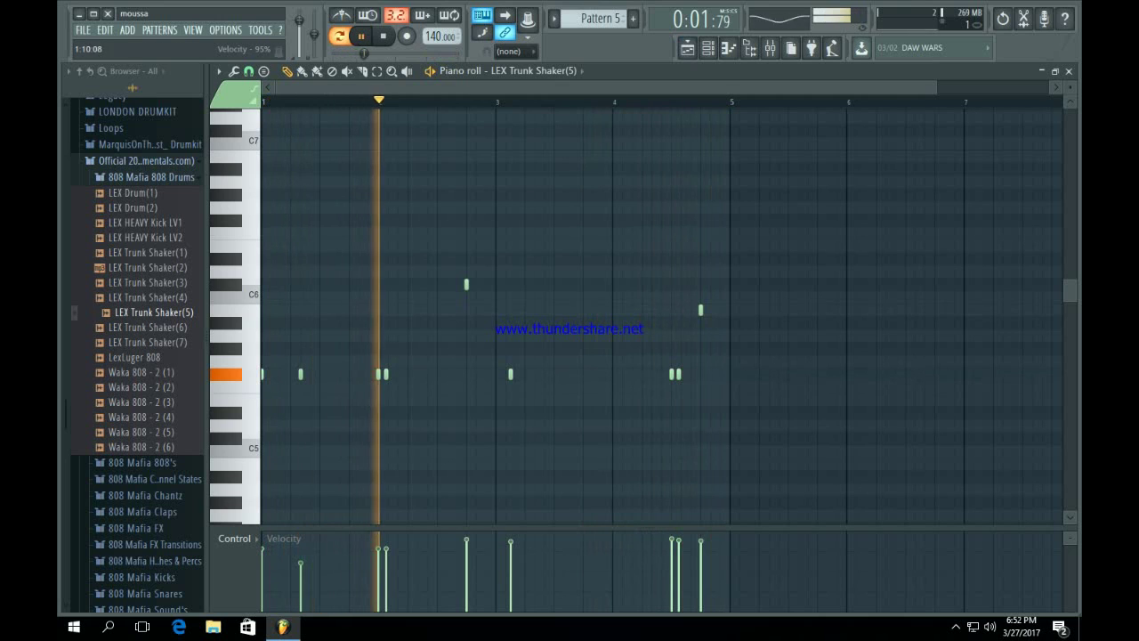
Stop playback and paint four Pattern 5 clips on Track 5 of the playlist, filling bars 1 to 16.
{"action": "key", "text": "F5"}
{"action": "key", "text": "space"}
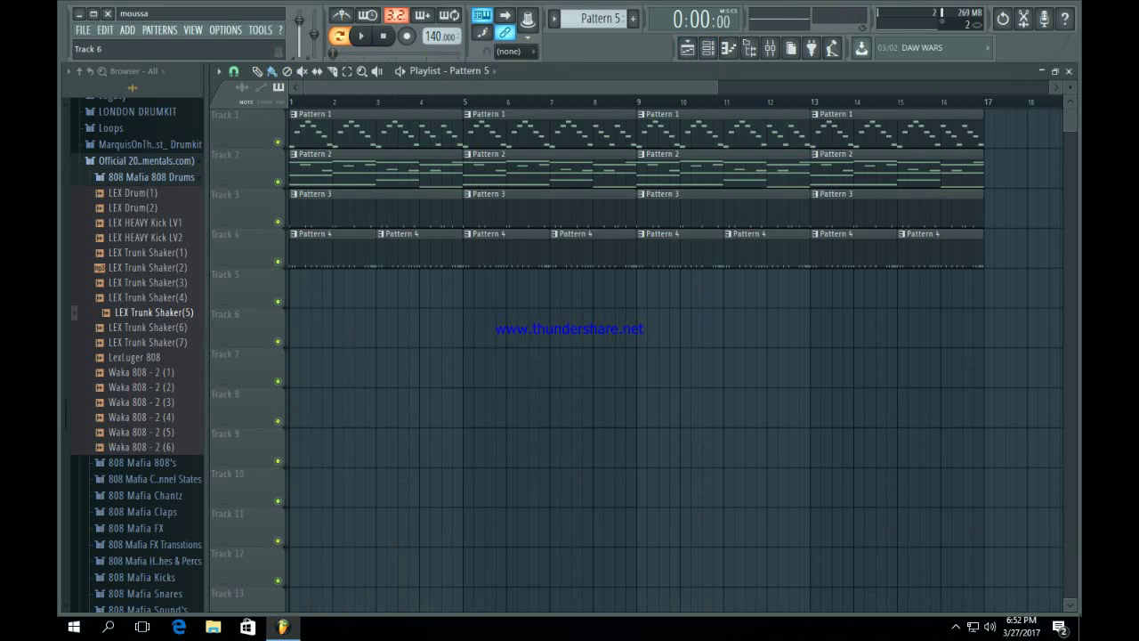
{"action": "left_click_drag", "start_coordinate": [301, 289], "coordinate": [893, 289]}
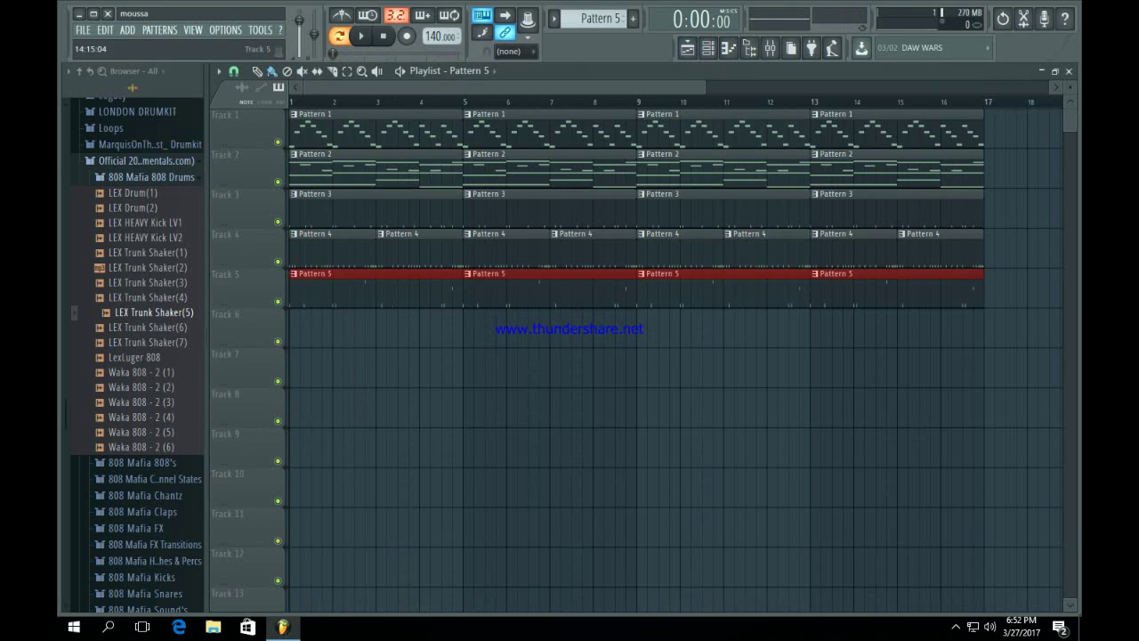
{"action": "left_click_drag", "start_coordinate": [738, 405], "coordinate": [716, 405]}
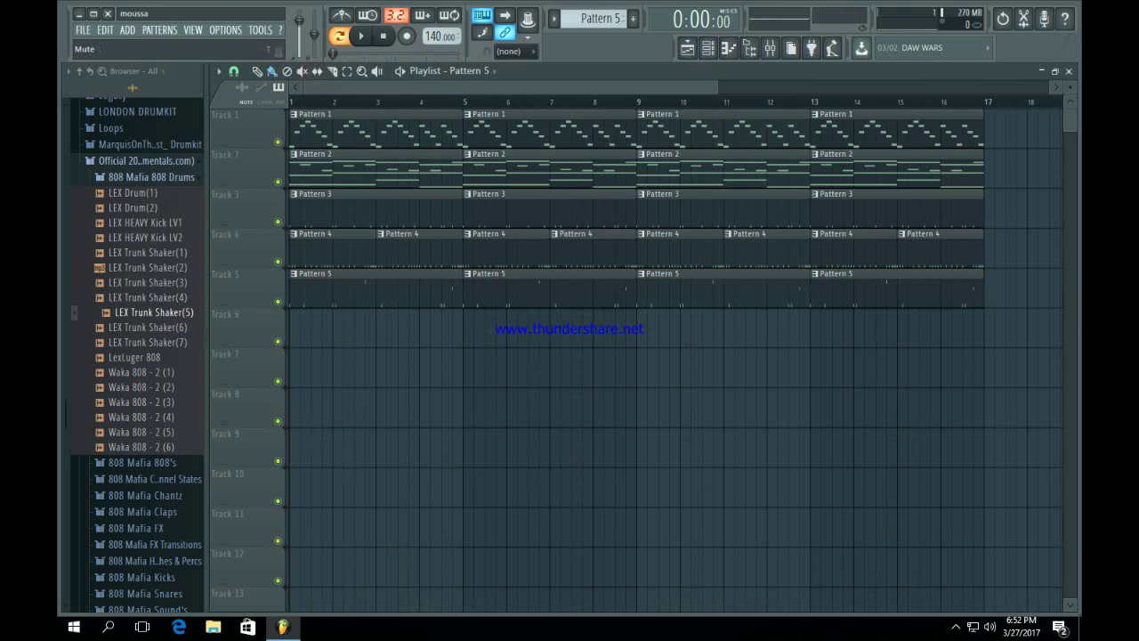
Close the 808 Mafia 808 Drums folder, open 808 Mafia Chantz, and audition its first samples, including Bark, Aye and Ahhhh.
{"action": "left_click", "coordinate": [151, 178]}
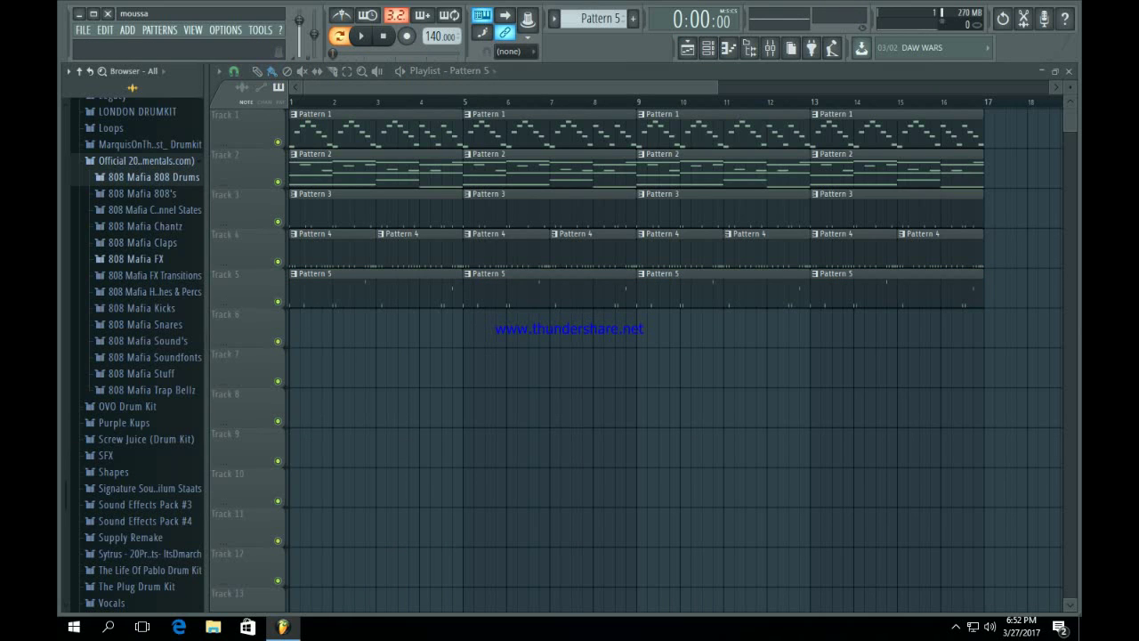
{"action": "left_click", "coordinate": [145, 226]}
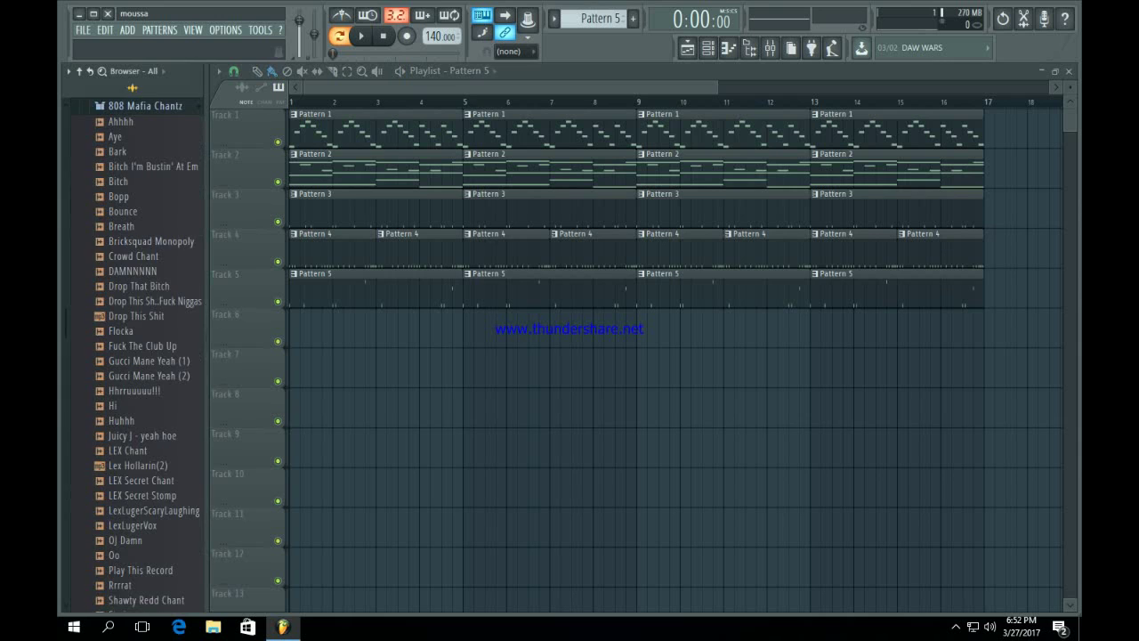
{"action": "left_click", "coordinate": [134, 256]}
{"action": "left_click", "coordinate": [139, 270]}
{"action": "left_click", "coordinate": [118, 151]}
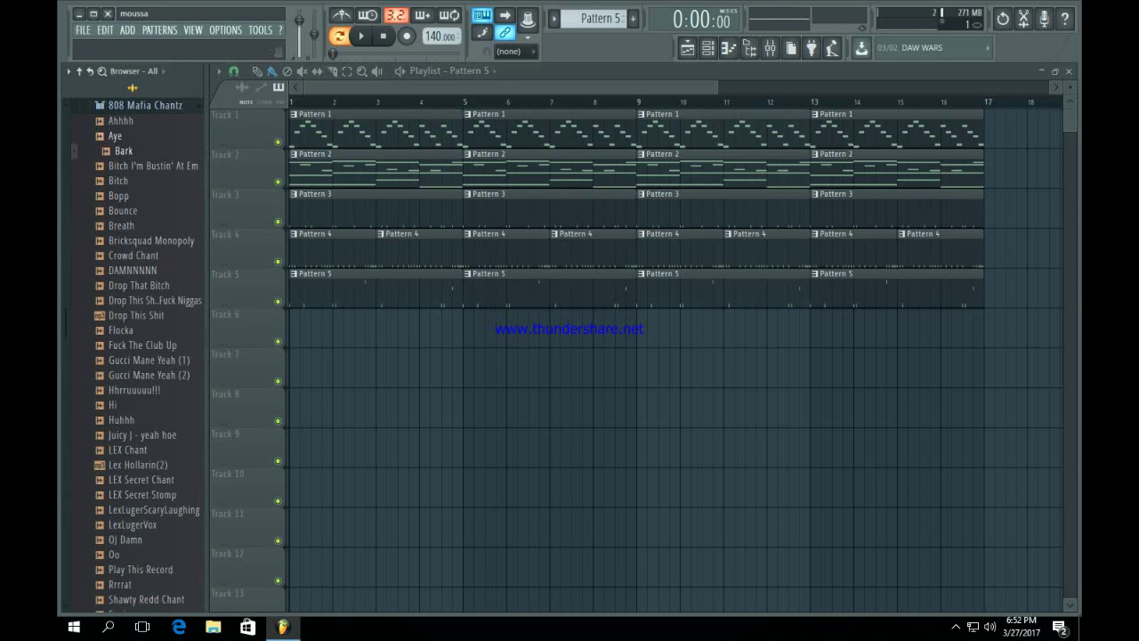
{"action": "left_click", "coordinate": [116, 136]}
{"action": "left_click", "coordinate": [121, 121]}
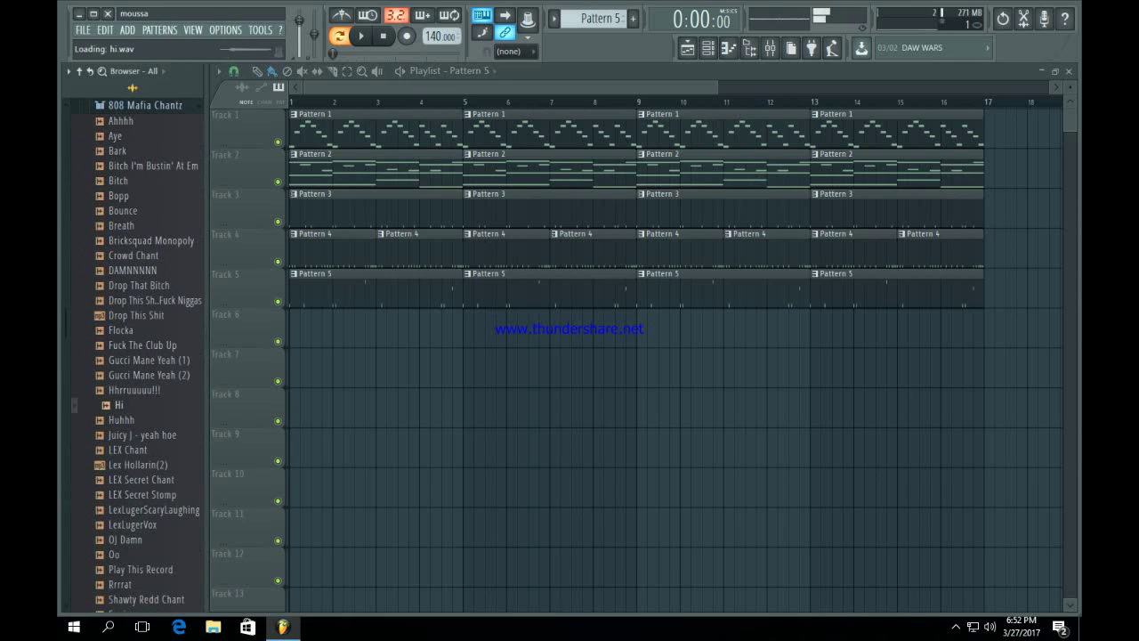
Audition the chant samples one after another from Huhhh down to Rrrrat.
{"action": "left_click", "coordinate": [122, 420]}
{"action": "key", "text": "Down"}
{"action": "key", "text": "Down"}
{"action": "key", "text": "Down"}
{"action": "key", "text": "Down"}
{"action": "key", "text": "Down"}
{"action": "key", "text": "Down"}
{"action": "key", "text": "Down"}
{"action": "key", "text": "Down"}
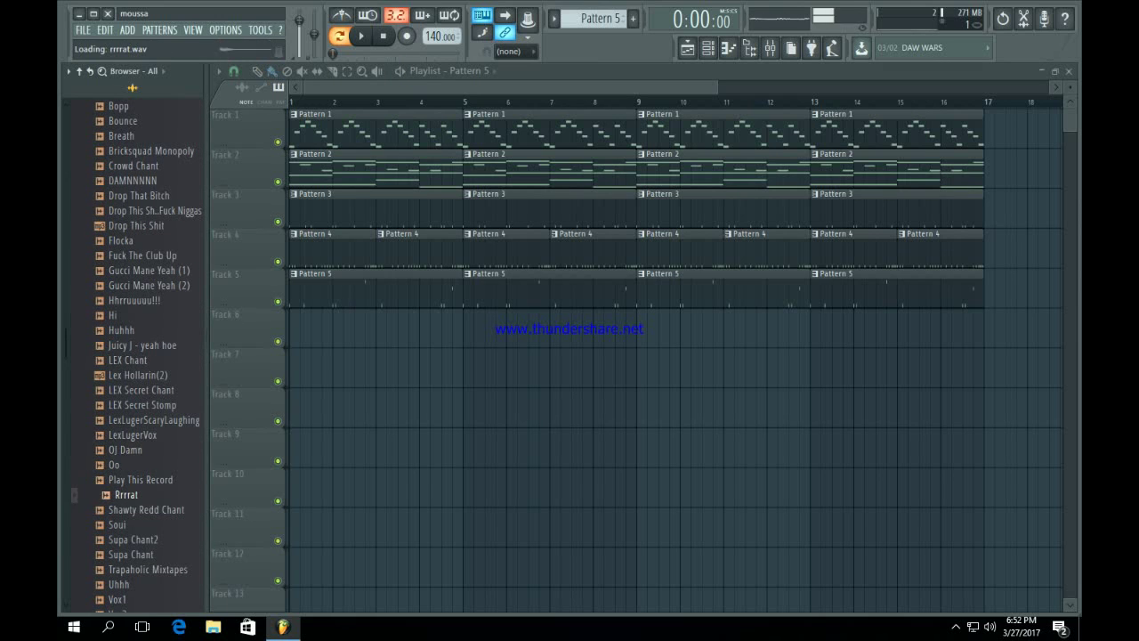
Audition the remaining vocal chants from Vox1 through the Waka samples to Yeah Hoe !
{"action": "scroll", "coordinate": [147, 479], "scroll_direction": "down", "scroll_amount": 4}
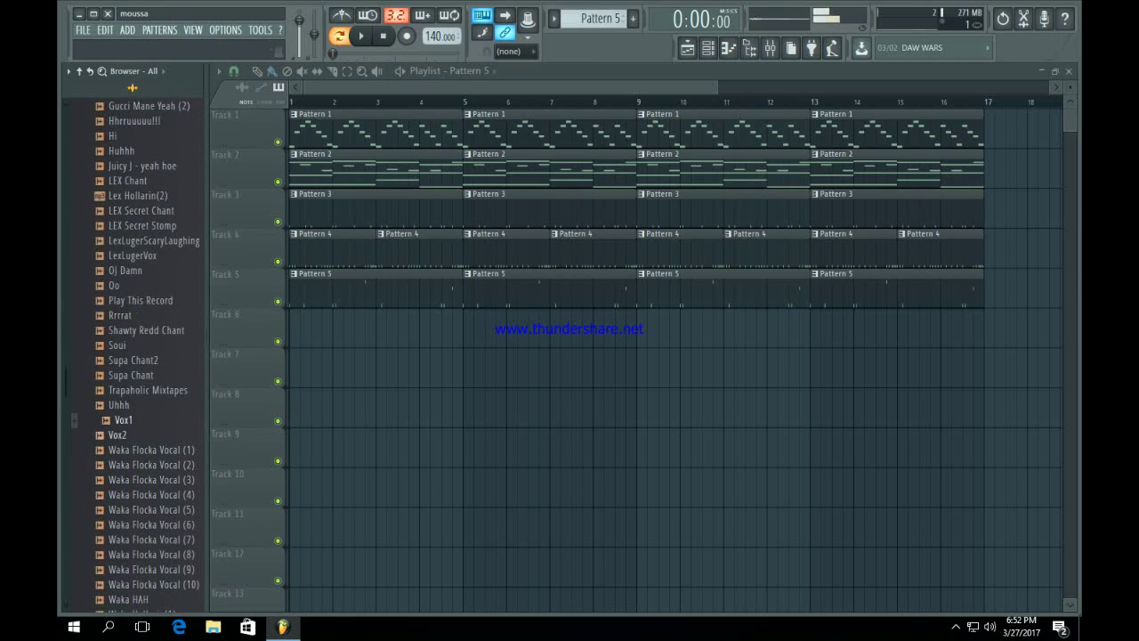
{"action": "left_click", "coordinate": [147, 479]}
{"action": "scroll", "coordinate": [146, 480], "scroll_direction": "down", "scroll_amount": 2}
{"action": "left_click", "coordinate": [138, 509]}
{"action": "scroll", "coordinate": [138, 510], "scroll_direction": "down", "scroll_amount": 4}
{"action": "left_click", "coordinate": [138, 510]}
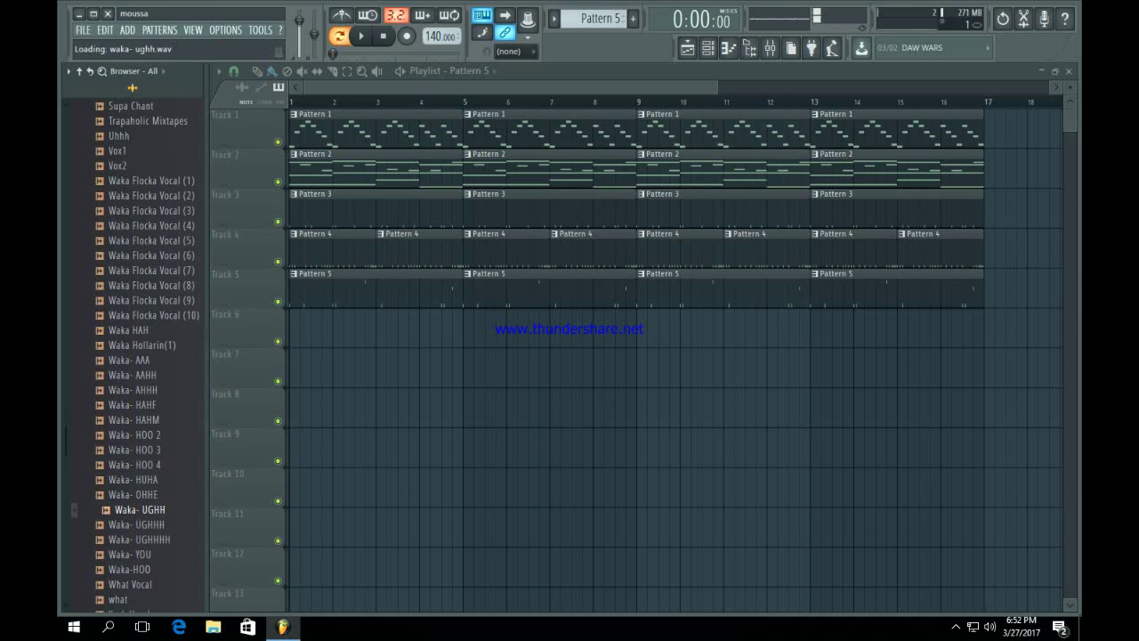
{"action": "scroll", "coordinate": [138, 509], "scroll_direction": "down", "scroll_amount": 4}
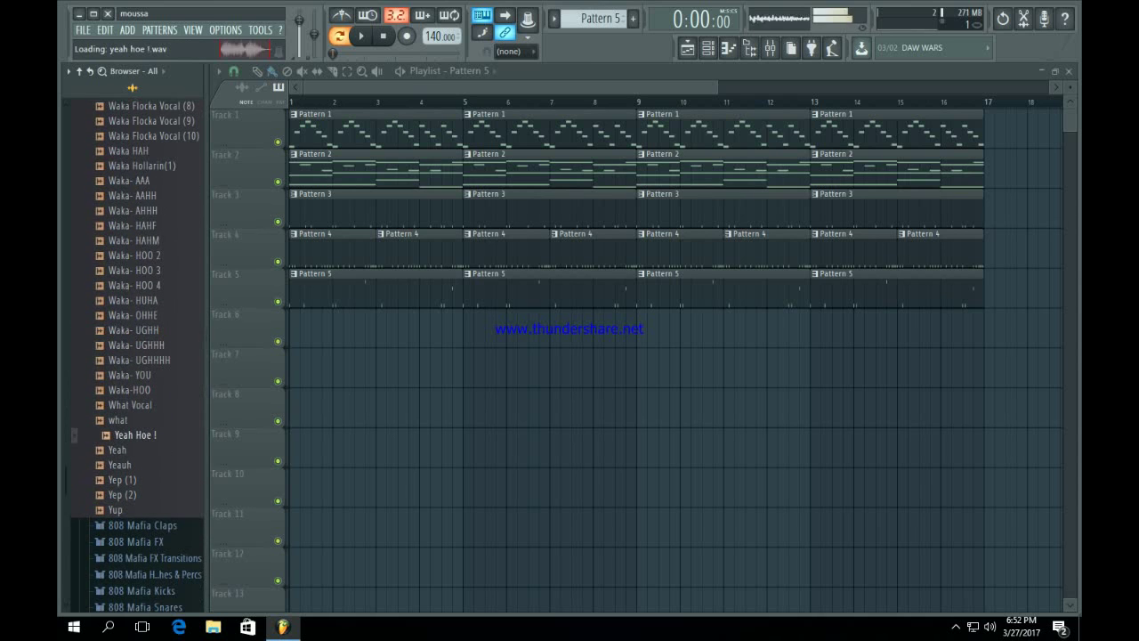
Return to the start of the 808 Mafia Chantz folder, preview the Aye sample, and collapse the folder.
{"action": "scroll", "coordinate": [135, 435], "scroll_direction": "up", "scroll_amount": 20}
{"action": "scroll", "coordinate": [133, 469], "scroll_direction": "down", "scroll_amount": 6}
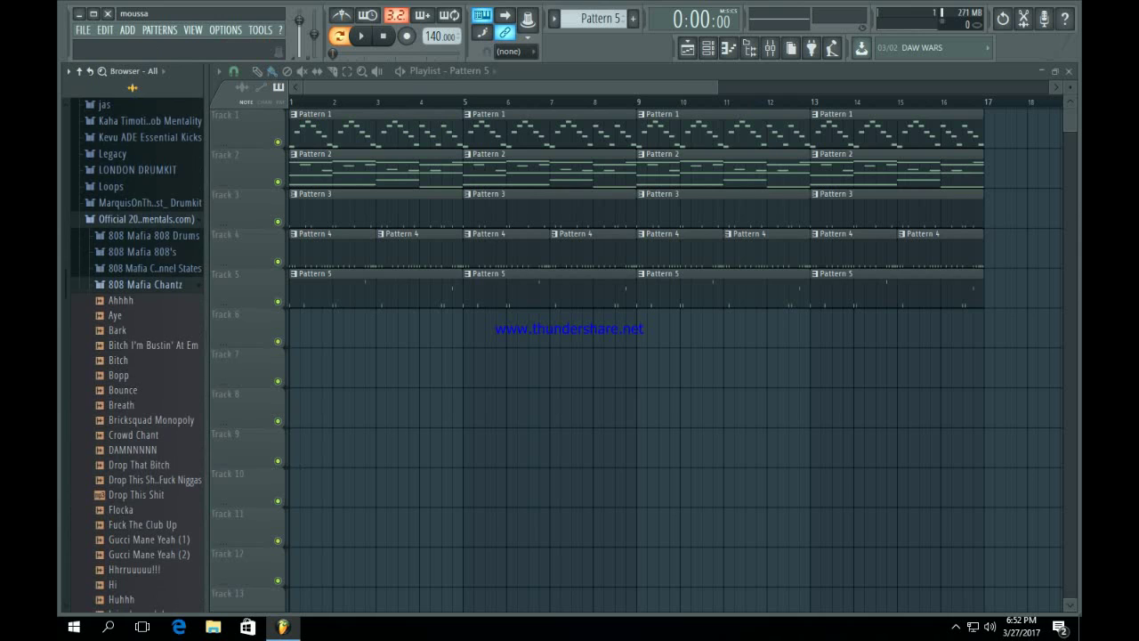
{"action": "left_click", "coordinate": [122, 315]}
{"action": "scroll", "coordinate": [133, 286], "scroll_direction": "down", "scroll_amount": 3}
{"action": "scroll", "coordinate": [134, 191], "scroll_direction": "up", "scroll_amount": 3}
{"action": "left_click", "coordinate": [145, 284]}
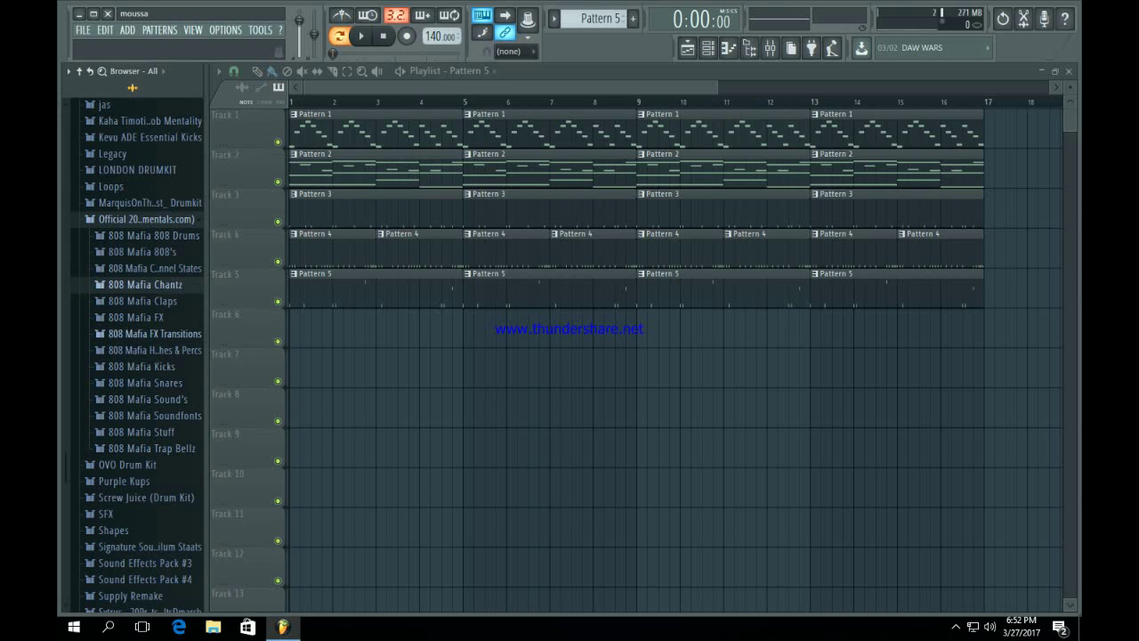
Open the 808 Mafia Hi Hats Crashes & Percs folder and audition its Percs samples, including Percs (47).
{"action": "left_click", "coordinate": [147, 349]}
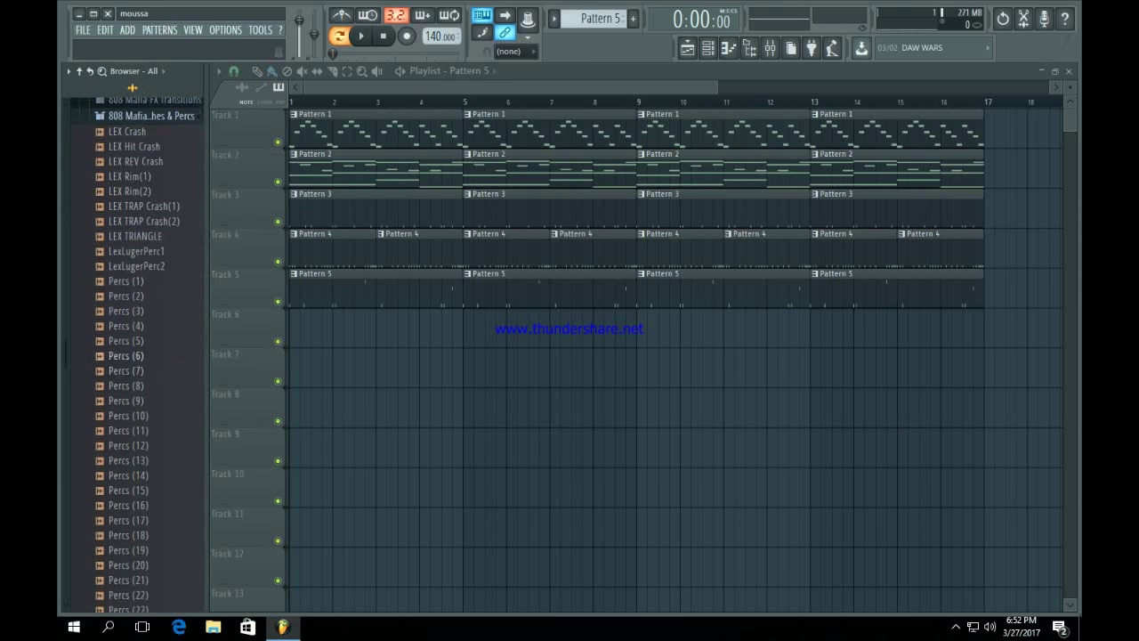
{"action": "scroll", "coordinate": [134, 391], "scroll_direction": "down", "scroll_amount": 4}
{"action": "left_click", "coordinate": [129, 413]}
{"action": "scroll", "coordinate": [129, 414], "scroll_direction": "down", "scroll_amount": 3}
{"action": "left_click", "coordinate": [132, 427]}
{"action": "scroll", "coordinate": [132, 427], "scroll_direction": "down", "scroll_amount": 2}
{"action": "left_click", "coordinate": [132, 427]}
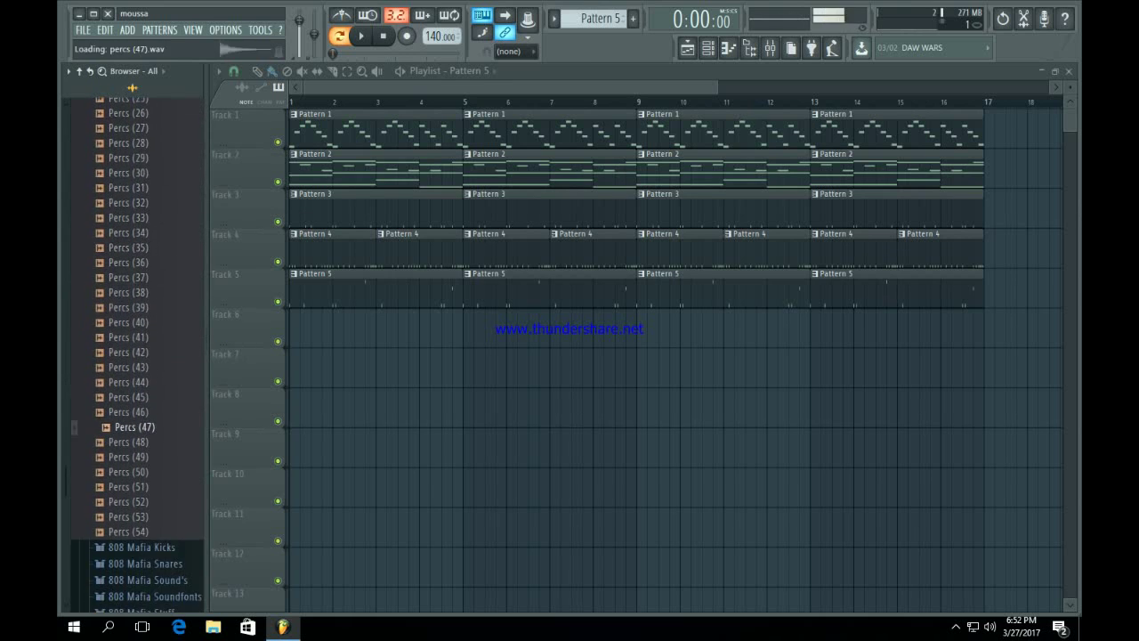
{"action": "scroll", "coordinate": [132, 427], "scroll_direction": "down", "scroll_amount": 1}
Audition LEX Hit Crash and LEX Crash, and collapse the hi-hats, crashes and percs folder.
{"action": "scroll", "coordinate": [132, 366], "scroll_direction": "up", "scroll_amount": 12}
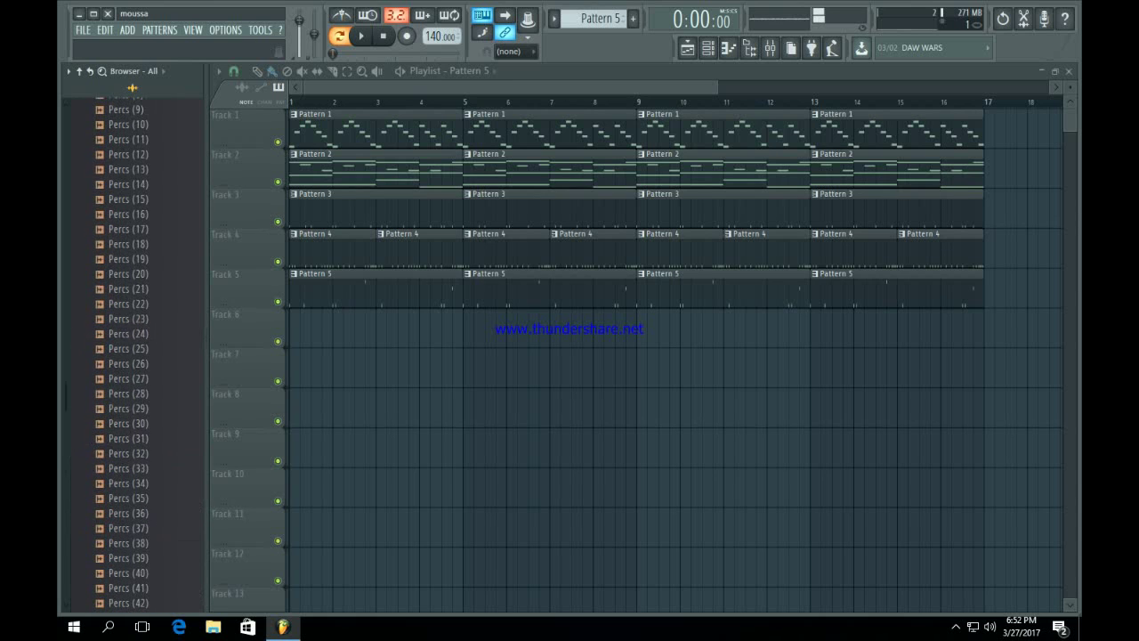
{"action": "left_click", "coordinate": [139, 233]}
{"action": "left_click", "coordinate": [127, 218]}
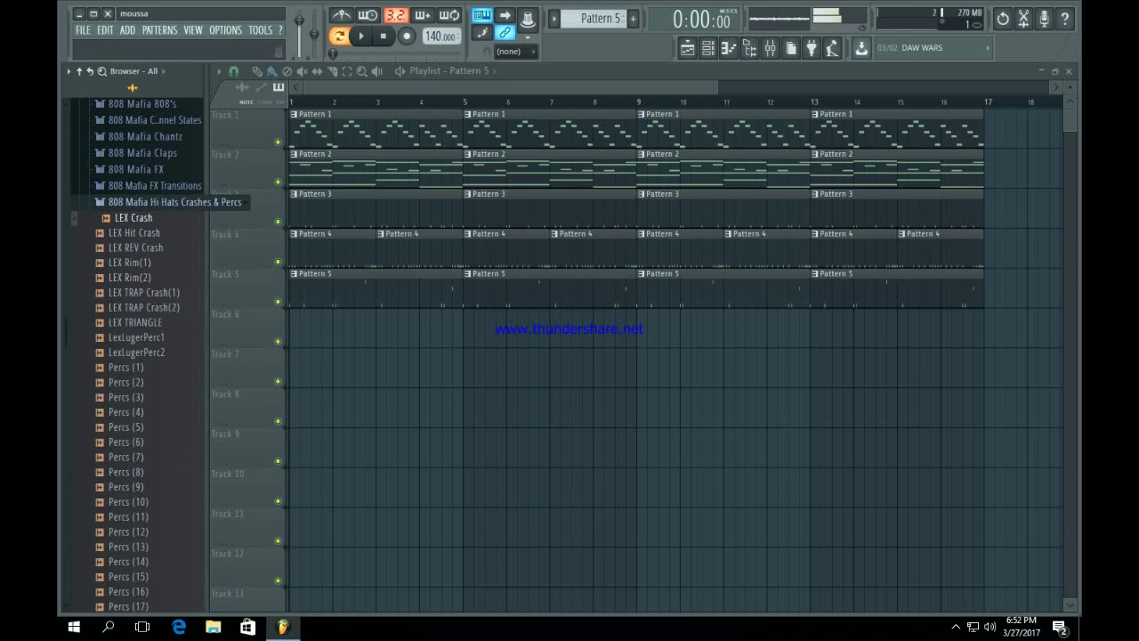
{"action": "left_click", "coordinate": [149, 201]}
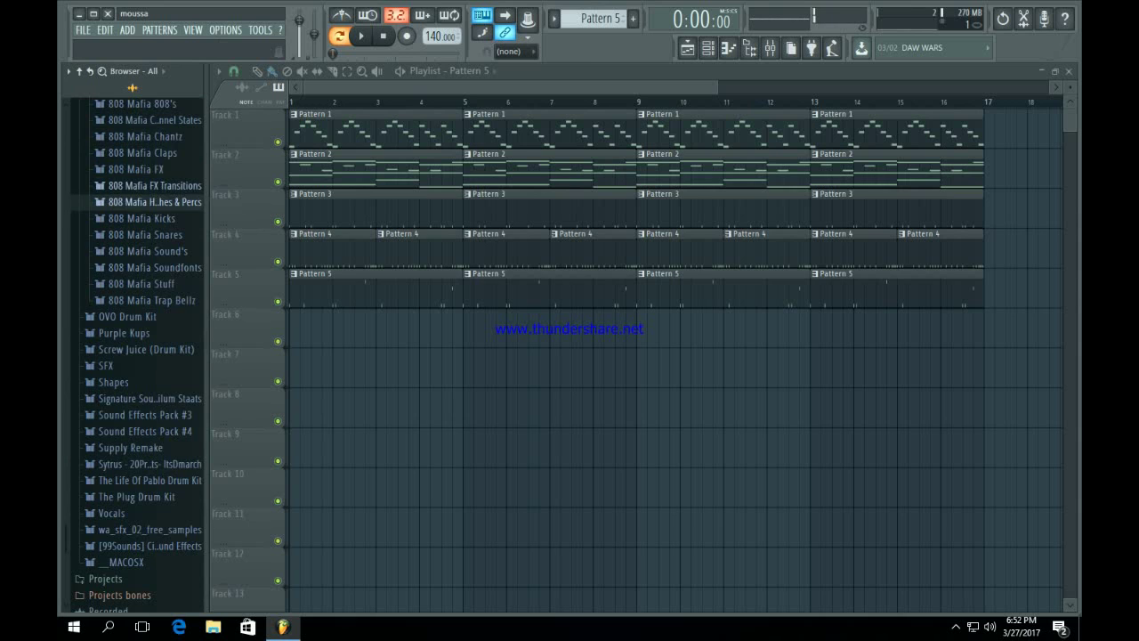
From the 808 Mafia FX Transitions folder, place the LexLuger Transition sample on Track 7 at bar 3.
{"action": "left_click", "coordinate": [151, 185]}
{"action": "left_click", "coordinate": [153, 270]}
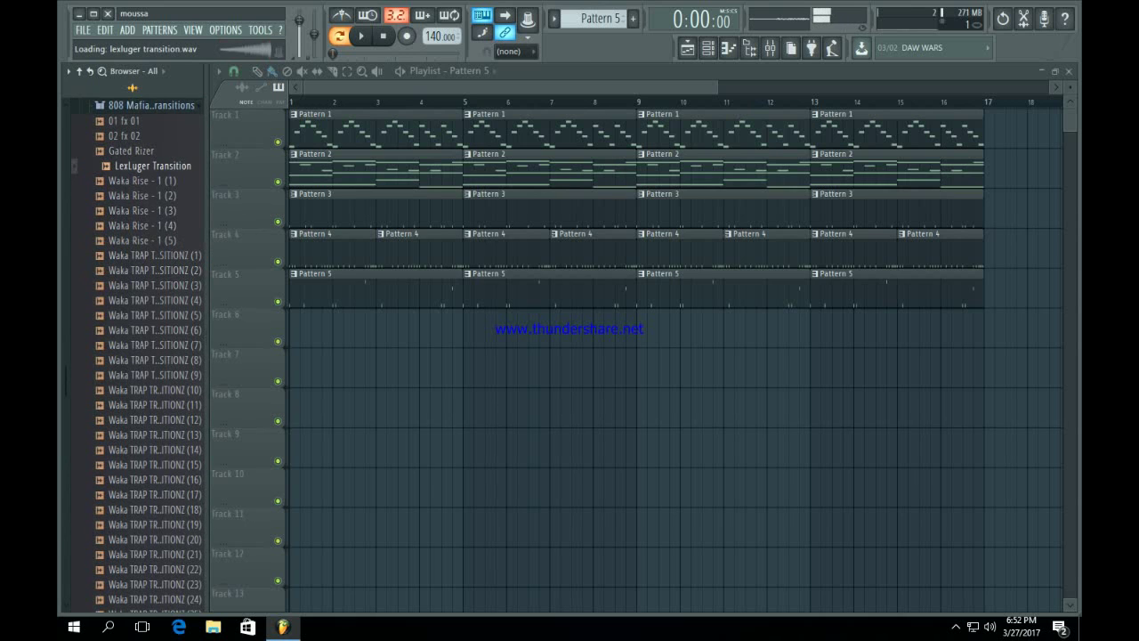
{"action": "left_click_drag", "start_coordinate": [271, 338], "coordinate": [377, 368]}
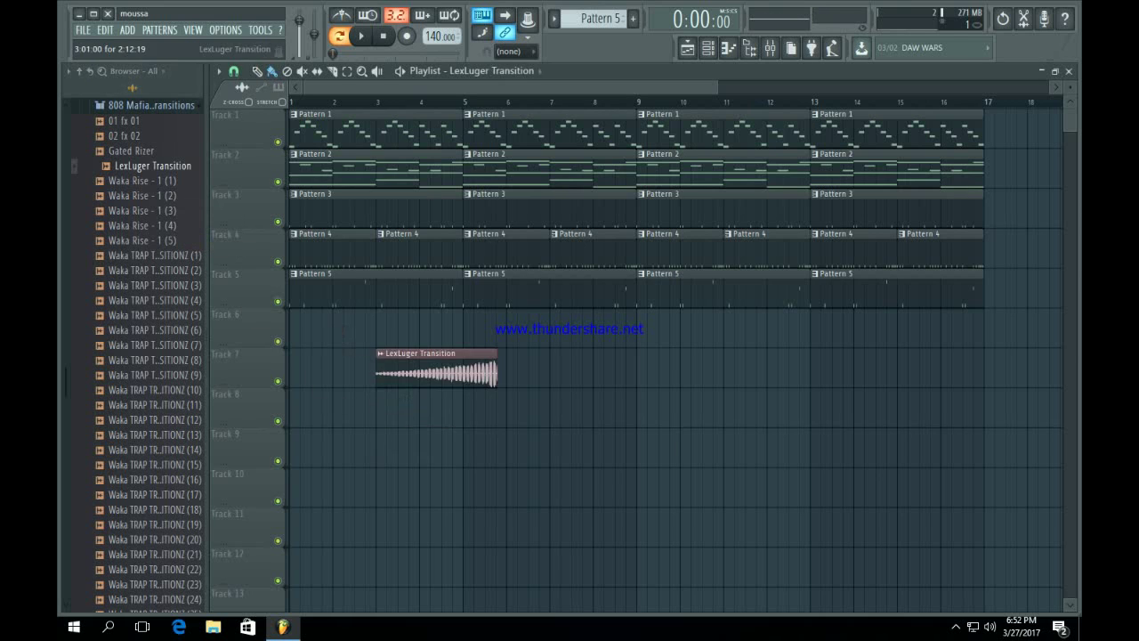
{"action": "double_click", "coordinate": [391, 368]}
{"action": "left_click", "coordinate": [666, 192]}
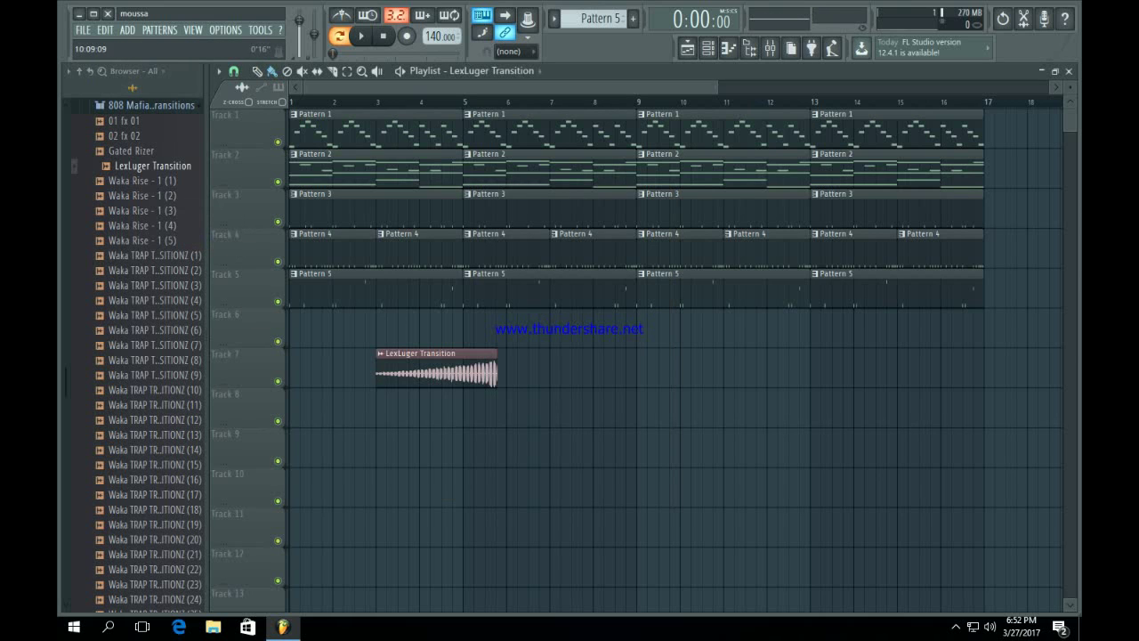
Delete the first two Pattern 1 clips from Track 1, clearing bars 1 to 8.
{"action": "scroll", "coordinate": [676, 356], "scroll_direction": "down", "scroll_amount": 3}
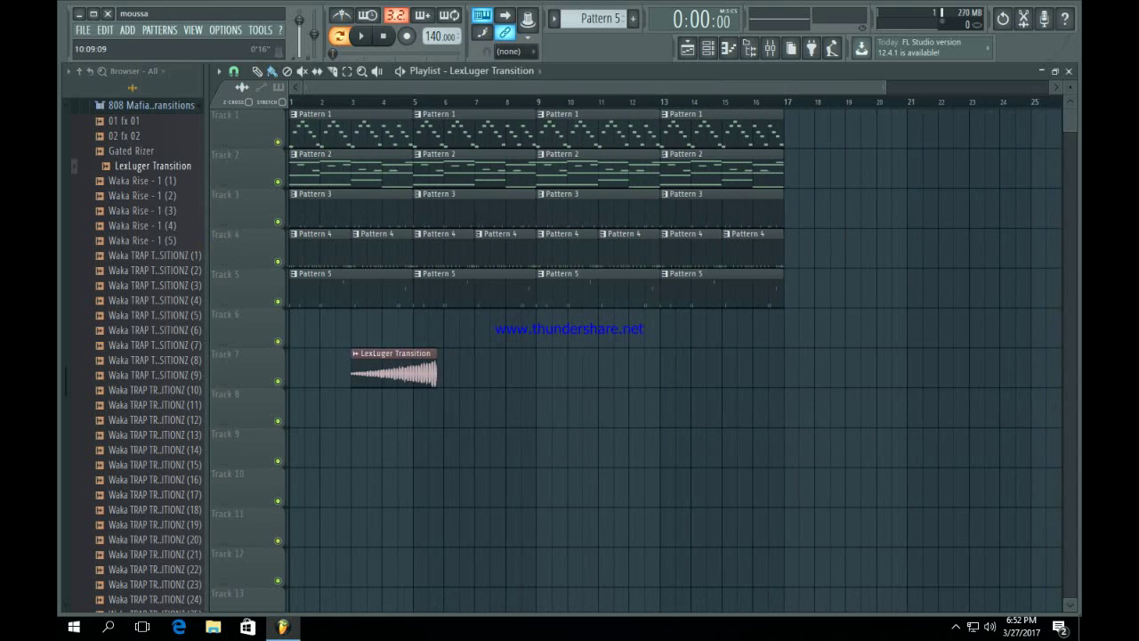
{"action": "right_click", "coordinate": [454, 132]}
{"action": "right_click", "coordinate": [374, 131]}
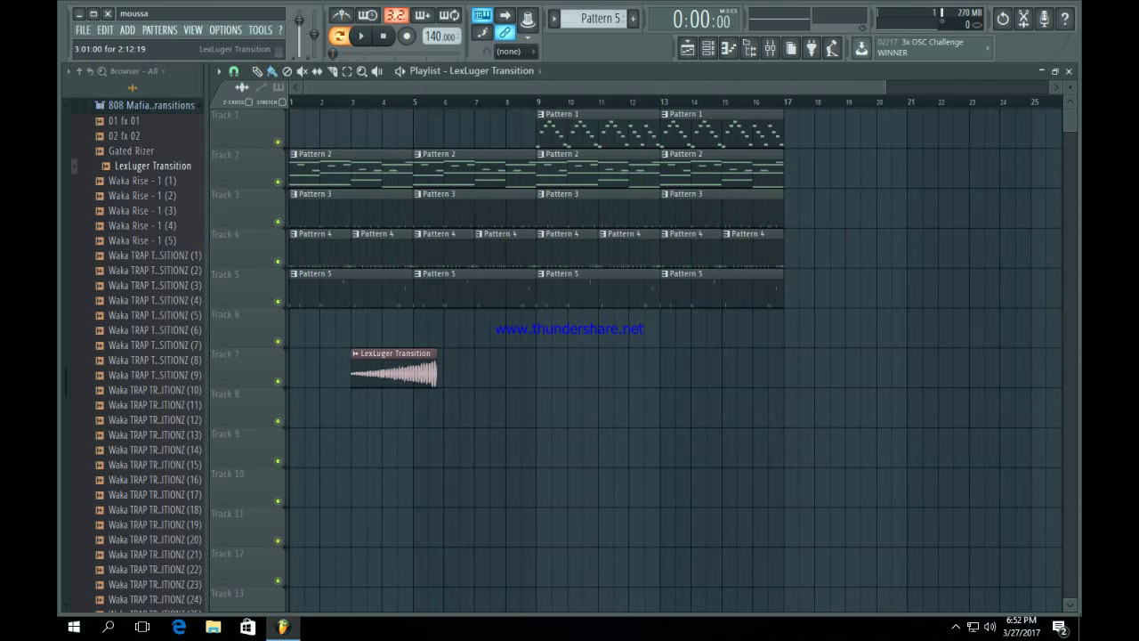
Move the LexLuger Transition clip to Track 6 so that it ends at the start of bar 9.
{"action": "left_click_drag", "start_coordinate": [391, 353], "coordinate": [484, 313]}
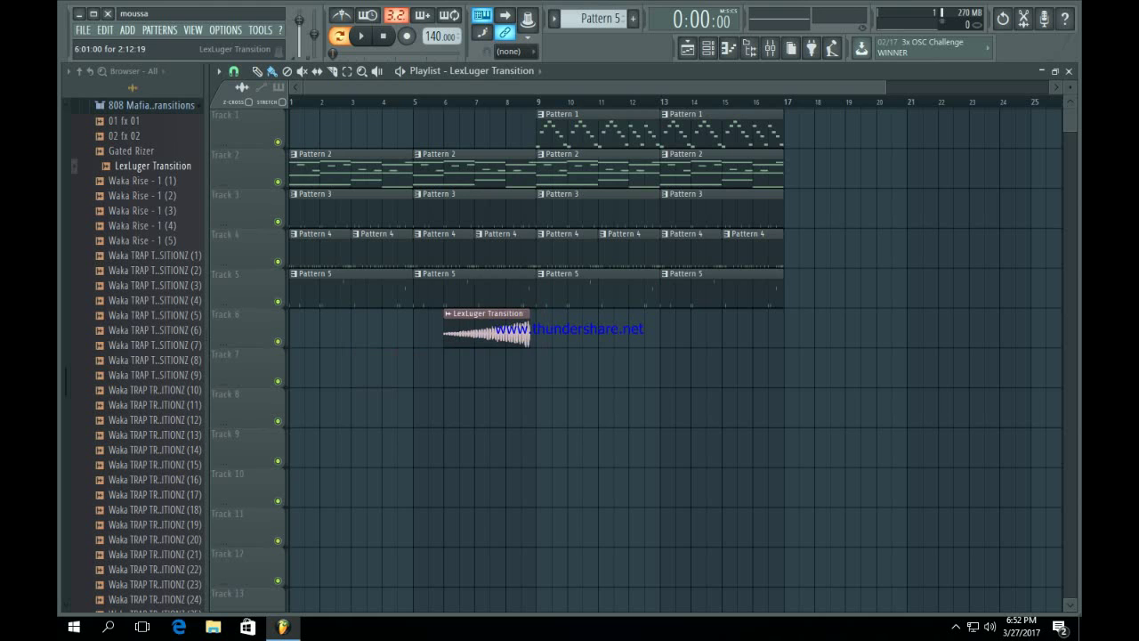
{"action": "scroll", "coordinate": [427, 329], "scroll_direction": "up", "scroll_amount": 3}
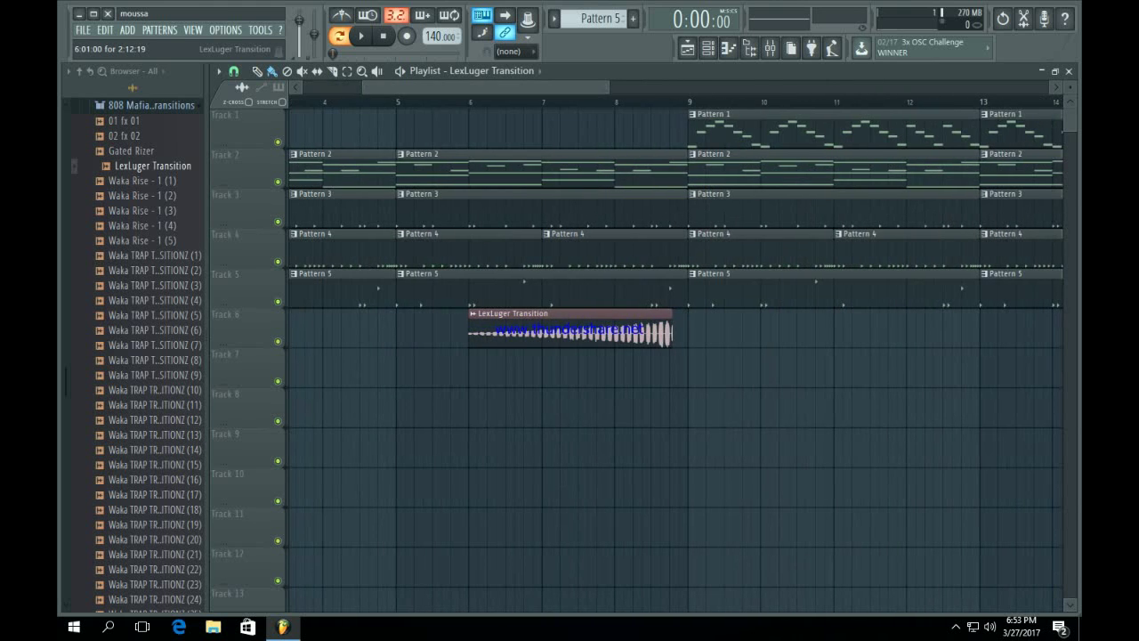
{"action": "left_click_drag", "start_coordinate": [533, 314], "coordinate": [549, 313]}
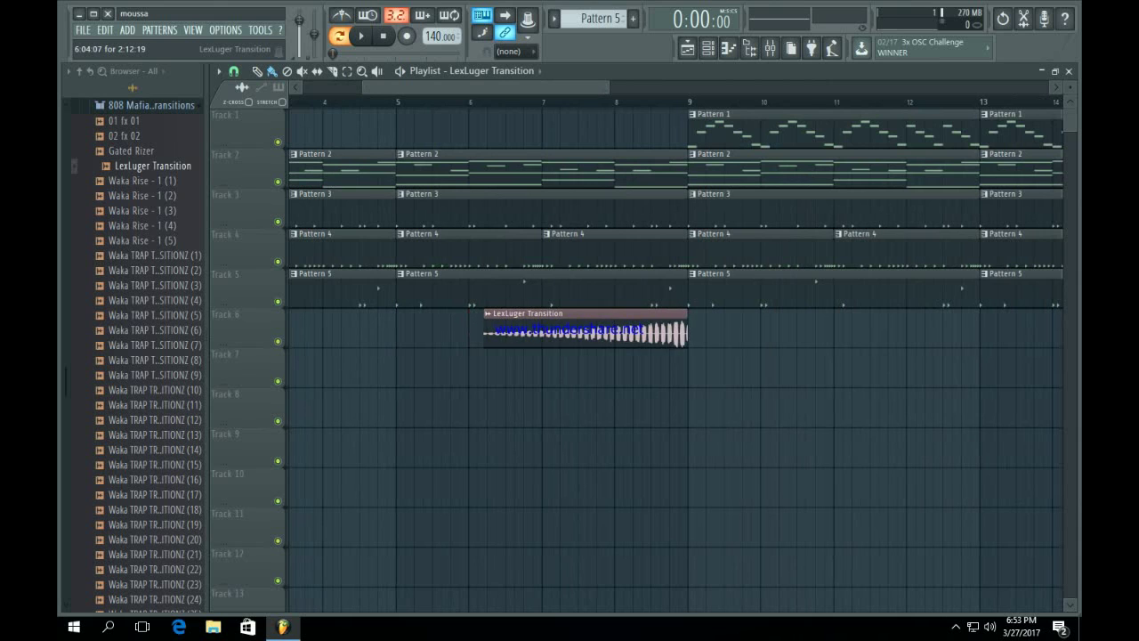
{"action": "double_click", "coordinate": [549, 313]}
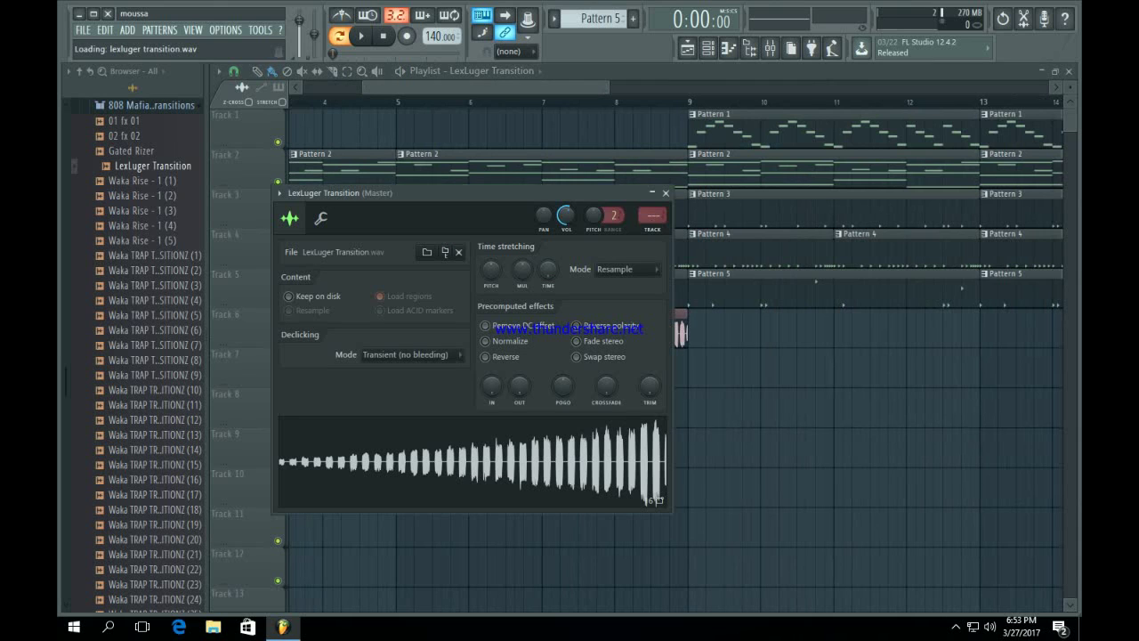
{"action": "left_click", "coordinate": [665, 192]}
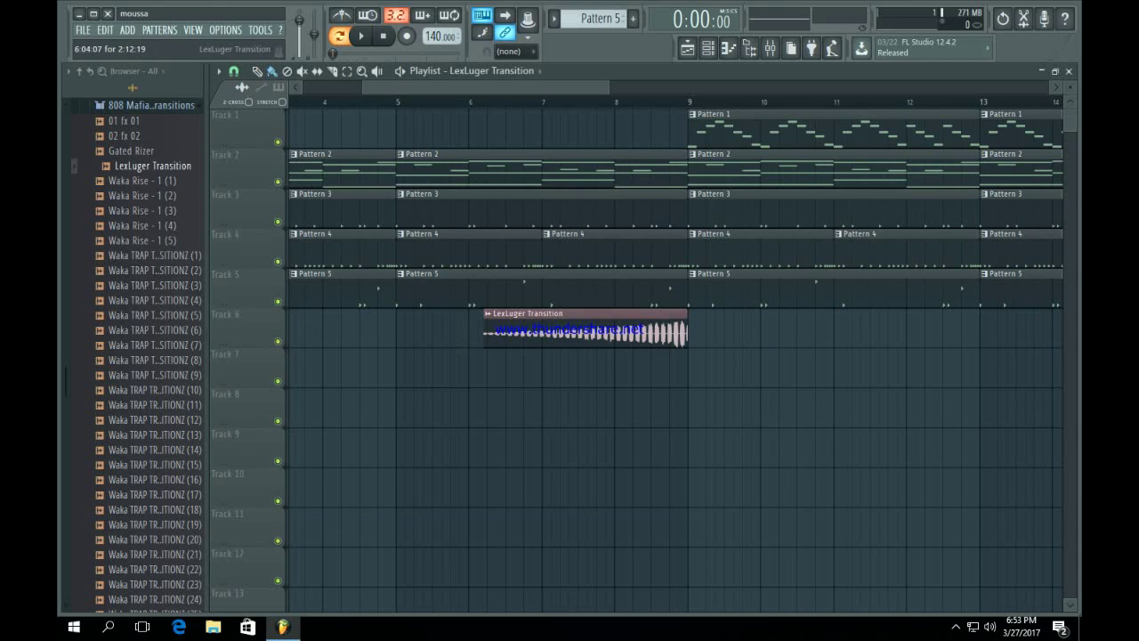
{"action": "double_click", "coordinate": [549, 313]}
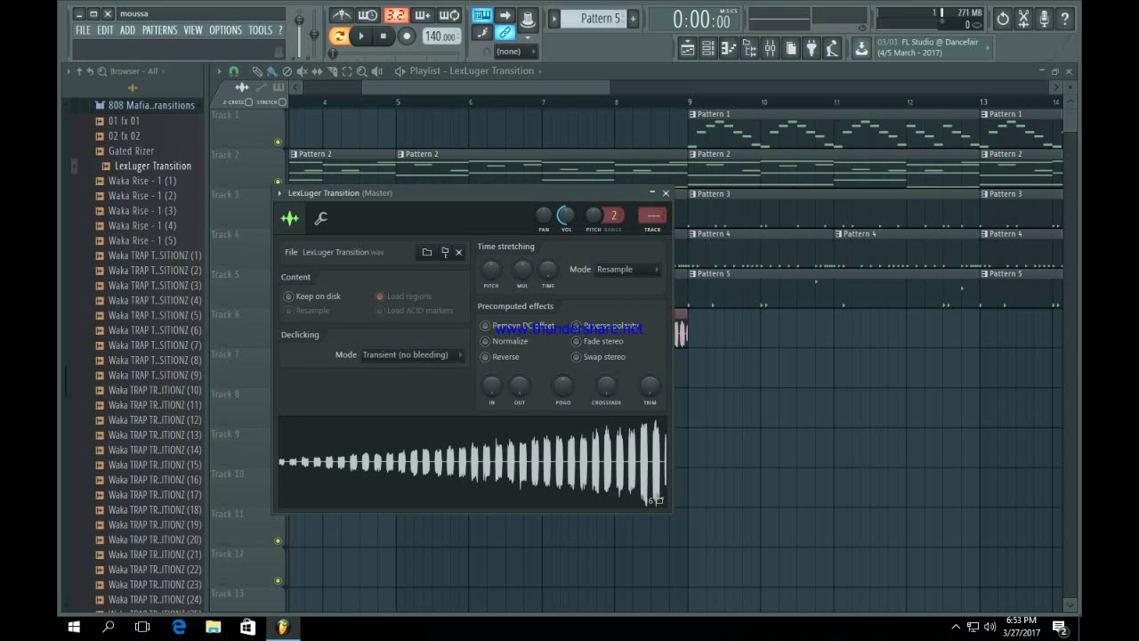
{"action": "left_click", "coordinate": [665, 192]}
Delete the Pattern 3 and Pattern 4 clips from bars 1 to 8 and the first Pattern 5 clip from bars 1 to 4.
{"action": "left_click_drag", "start_coordinate": [364, 87], "coordinate": [303, 87]}
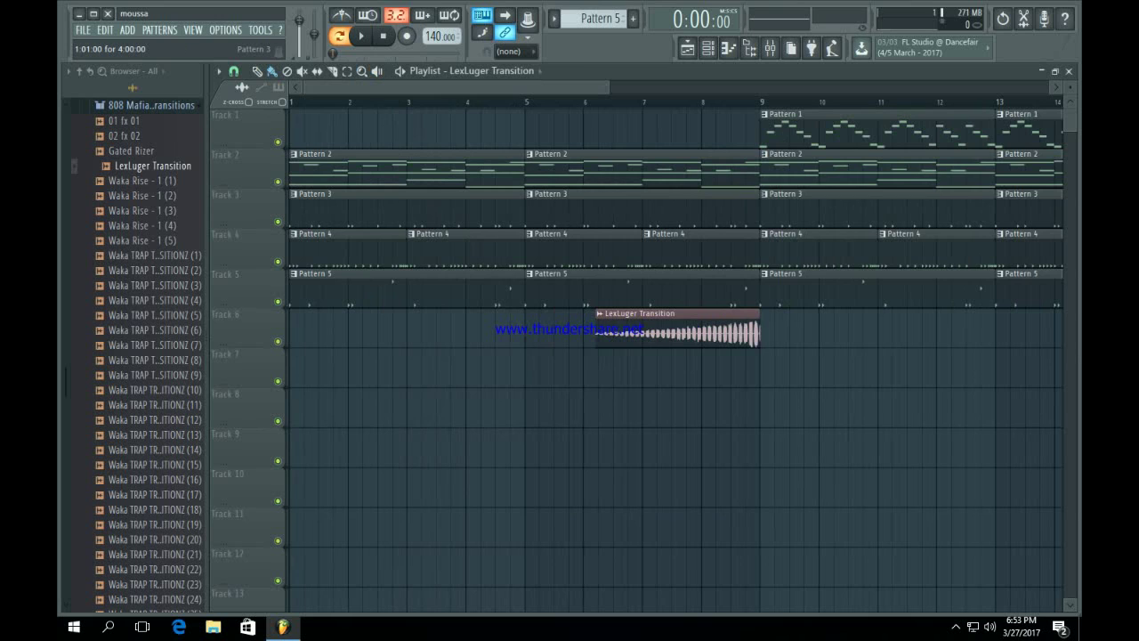
{"action": "right_click", "coordinate": [342, 210]}
{"action": "right_click", "coordinate": [347, 249]}
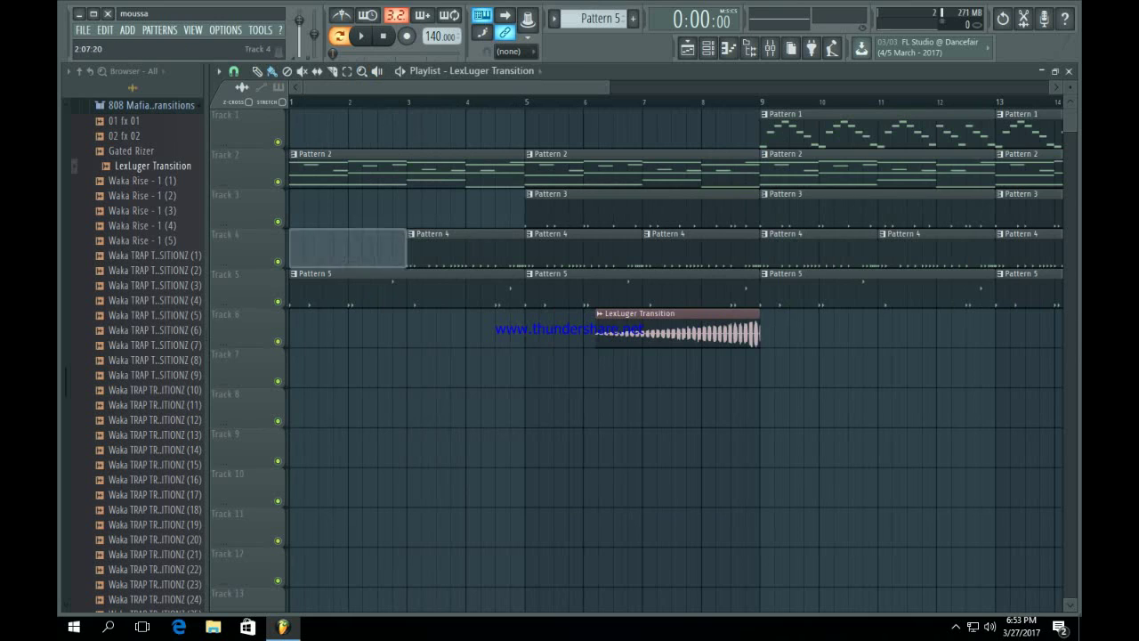
{"action": "right_click", "coordinate": [464, 250]}
{"action": "right_click", "coordinate": [392, 290]}
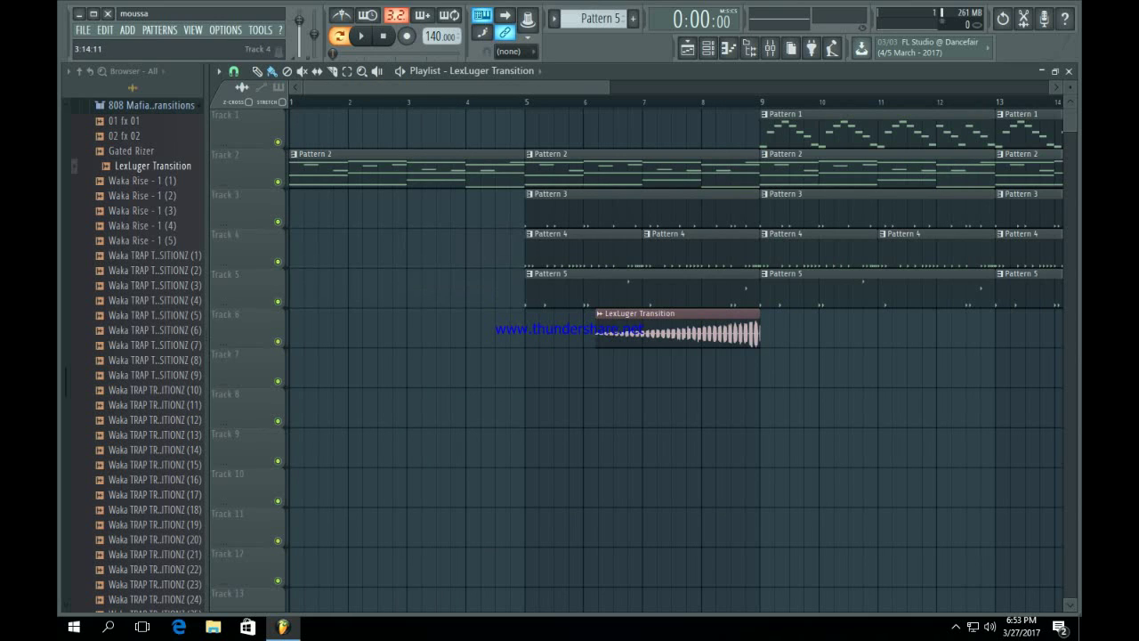
{"action": "right_click", "coordinate": [583, 249]}
{"action": "right_click", "coordinate": [690, 250]}
{"action": "right_click", "coordinate": [695, 210]}
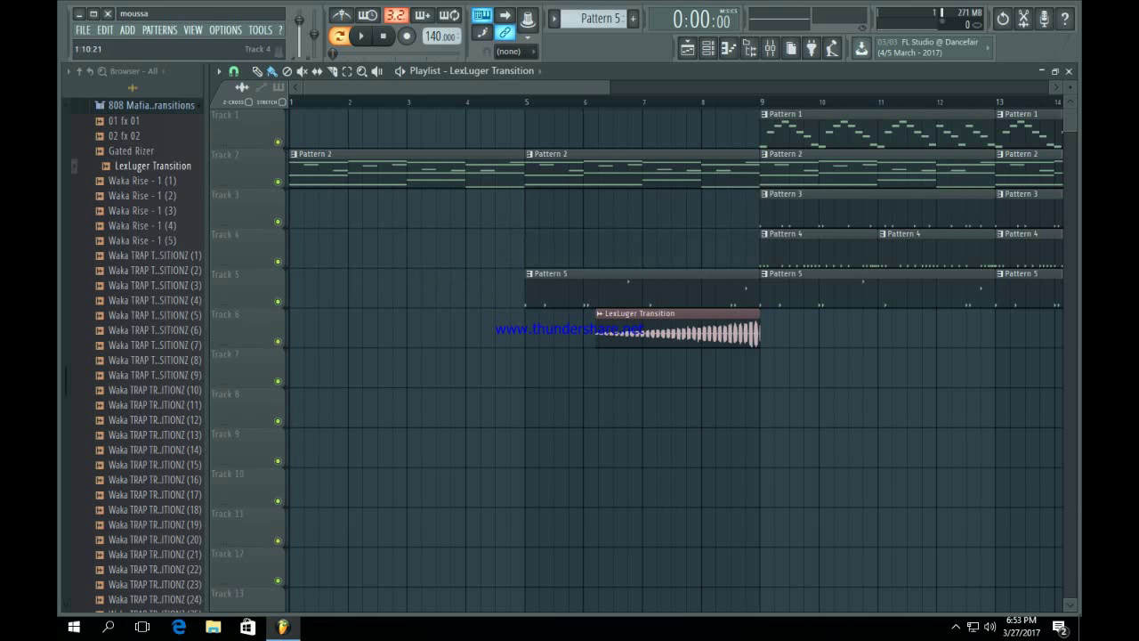
Collapse the 808 Mafia FX Transitions folder and expand the 808 Mafia Trap Bellz folder.
{"action": "scroll", "coordinate": [142, 276], "scroll_direction": "up", "scroll_amount": 4}
{"action": "left_click", "coordinate": [151, 283]}
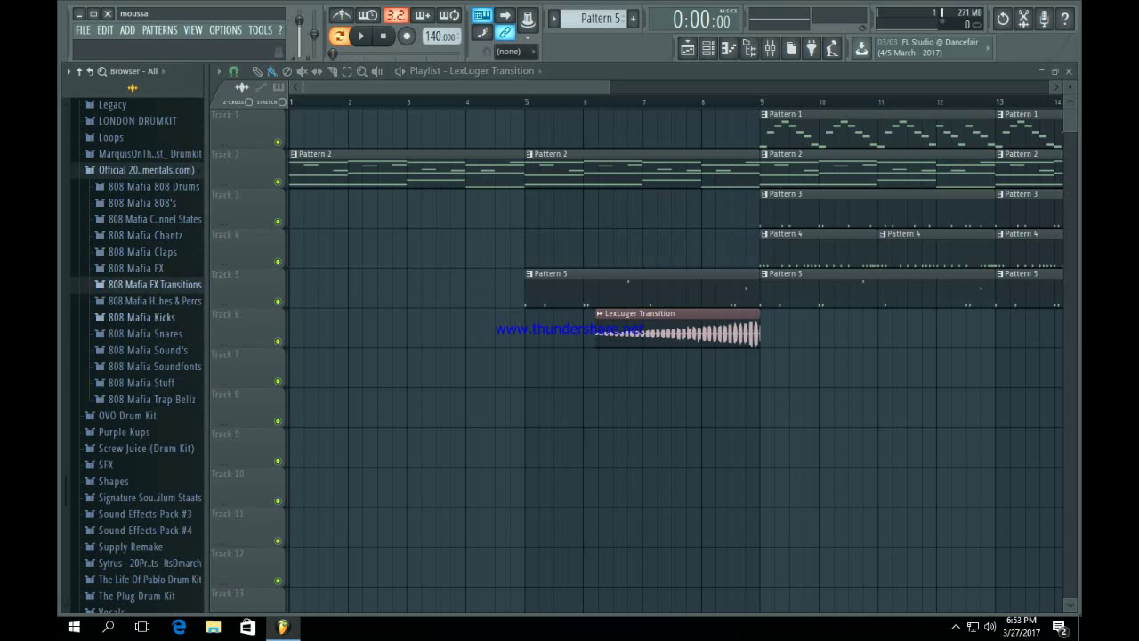
{"action": "left_click", "coordinate": [152, 400]}
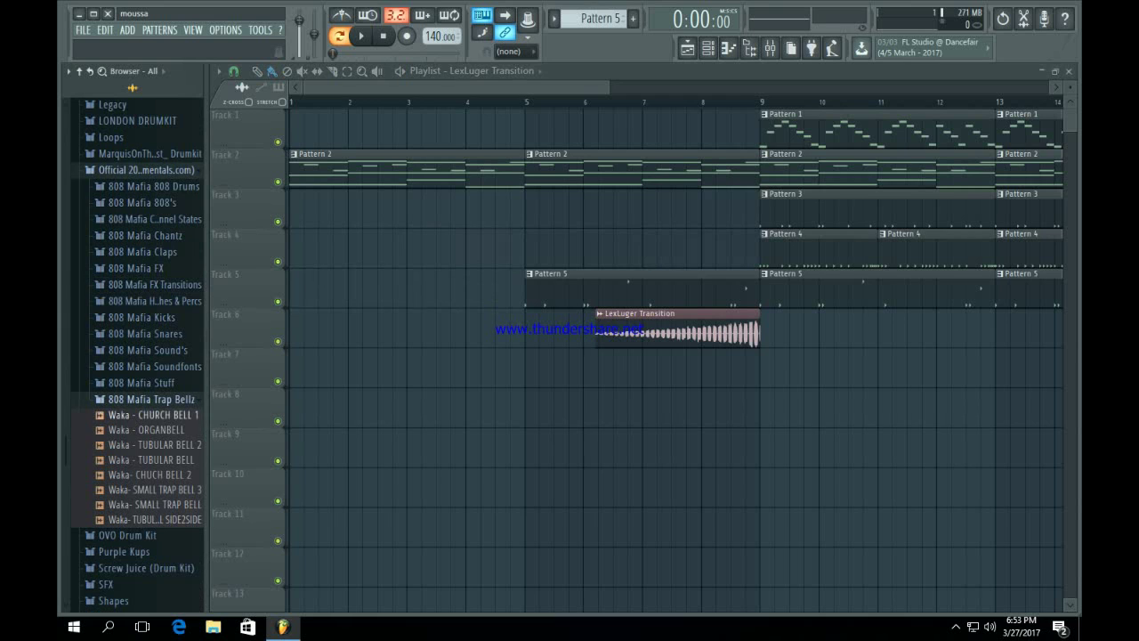
Audition the Waka church, tubular and small trap bell samples, ending on Waka- SMALL TRAP BELL.
{"action": "left_click", "coordinate": [153, 415]}
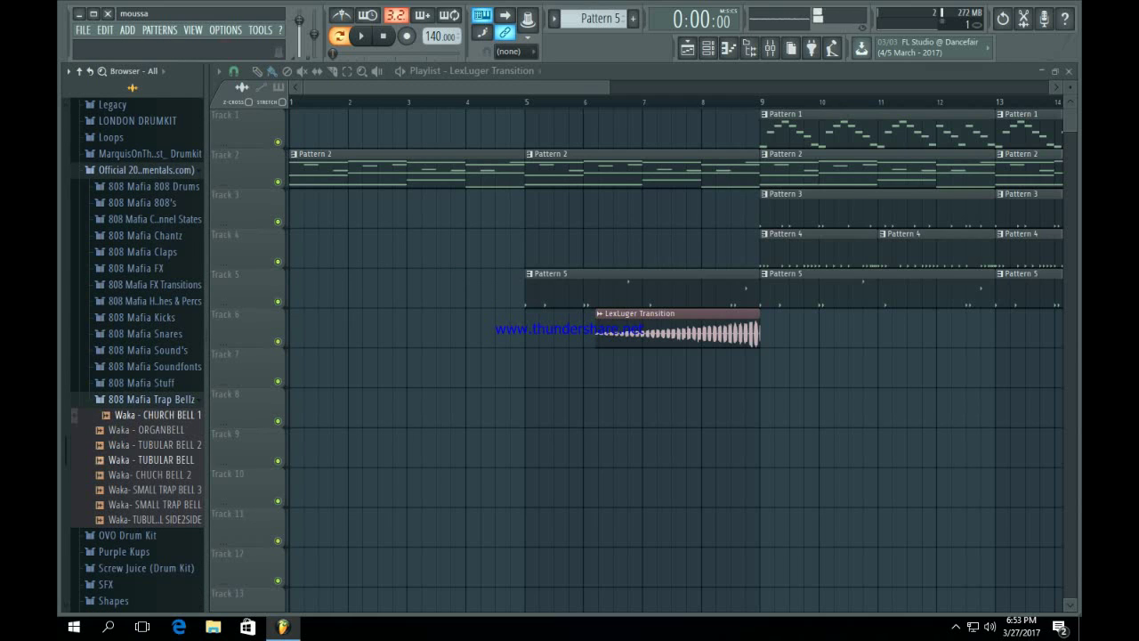
{"action": "left_click", "coordinate": [153, 460]}
{"action": "left_click", "coordinate": [152, 475]}
{"action": "left_click", "coordinate": [153, 505]}
{"action": "left_click", "coordinate": [155, 520]}
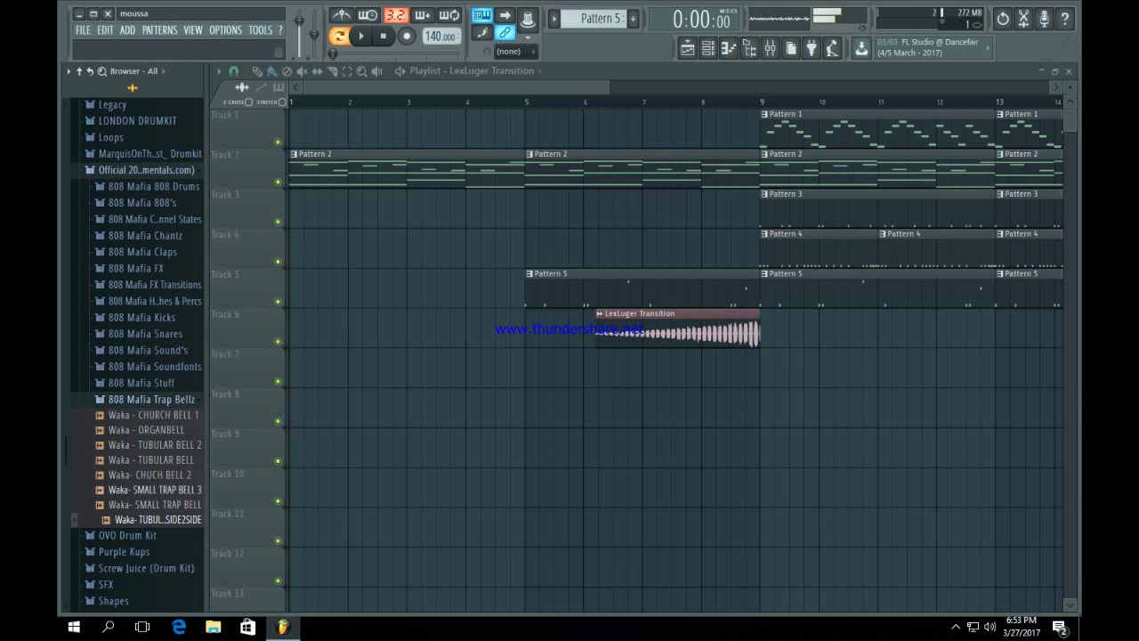
{"action": "left_click", "coordinate": [155, 489]}
{"action": "left_click", "coordinate": [155, 505]}
{"action": "left_click", "coordinate": [155, 489]}
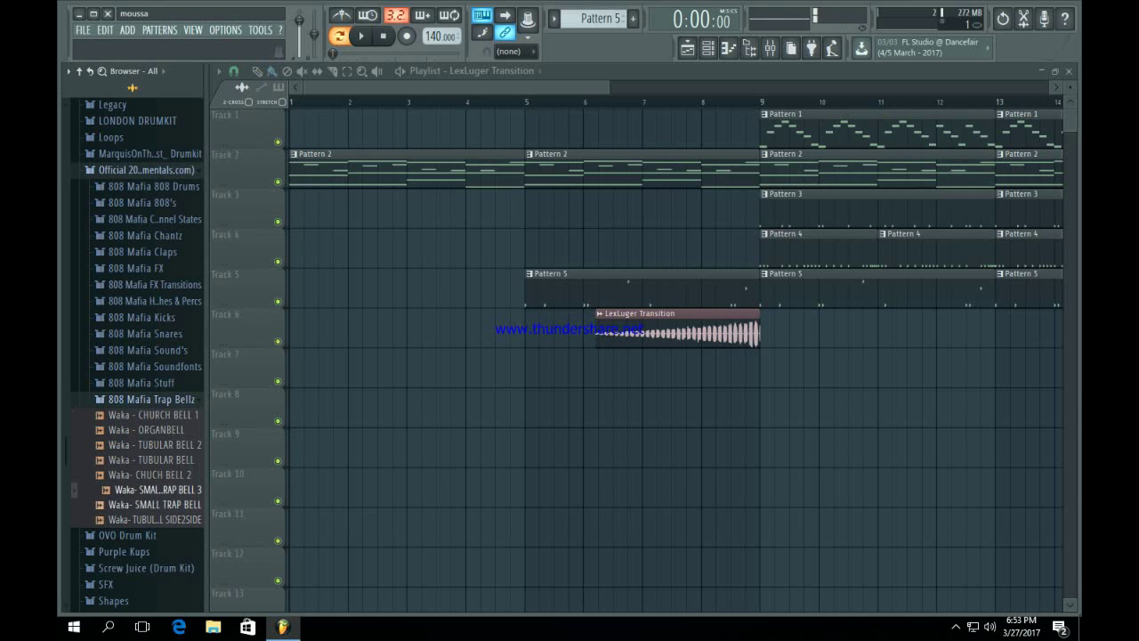
{"action": "left_click", "coordinate": [154, 504]}
Add Waka- SMALL TRAP BELL as a new channel in the Channel rack and show all channel groups.
{"action": "key", "text": "F6"}
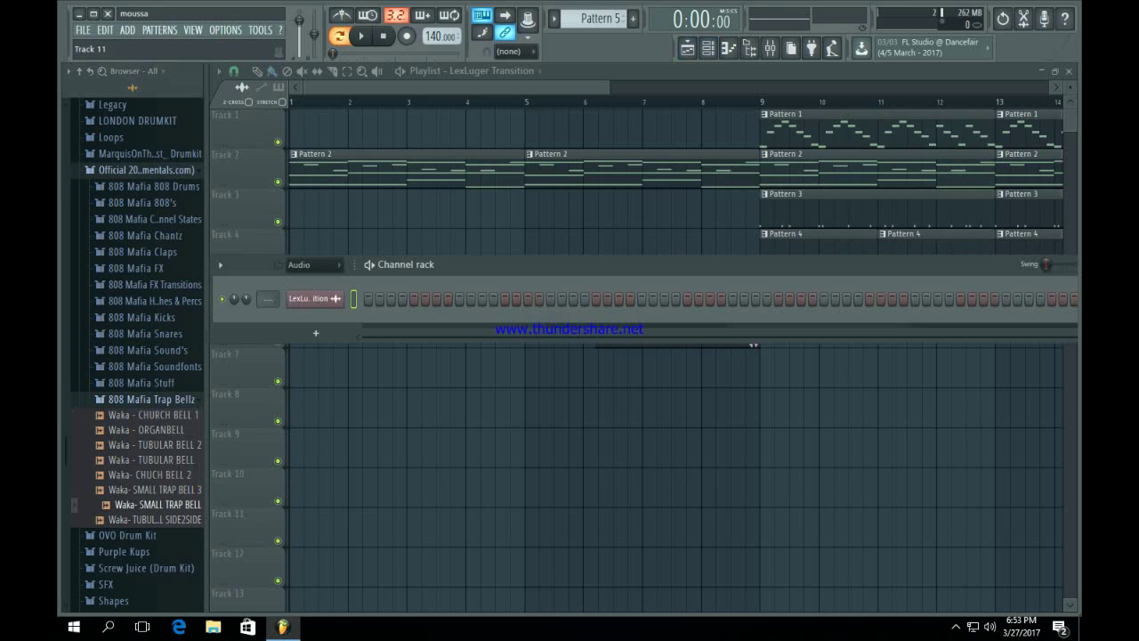
{"action": "left_click_drag", "start_coordinate": [233, 433], "coordinate": [285, 345]}
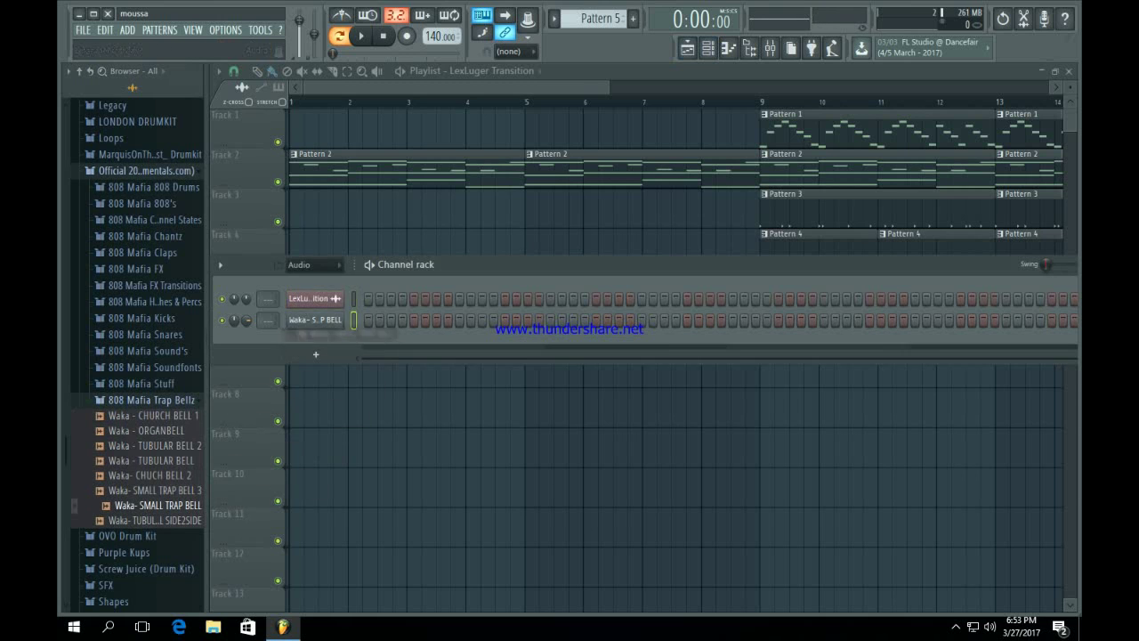
{"action": "left_click", "coordinate": [311, 264]}
{"action": "left_click", "coordinate": [312, 281]}
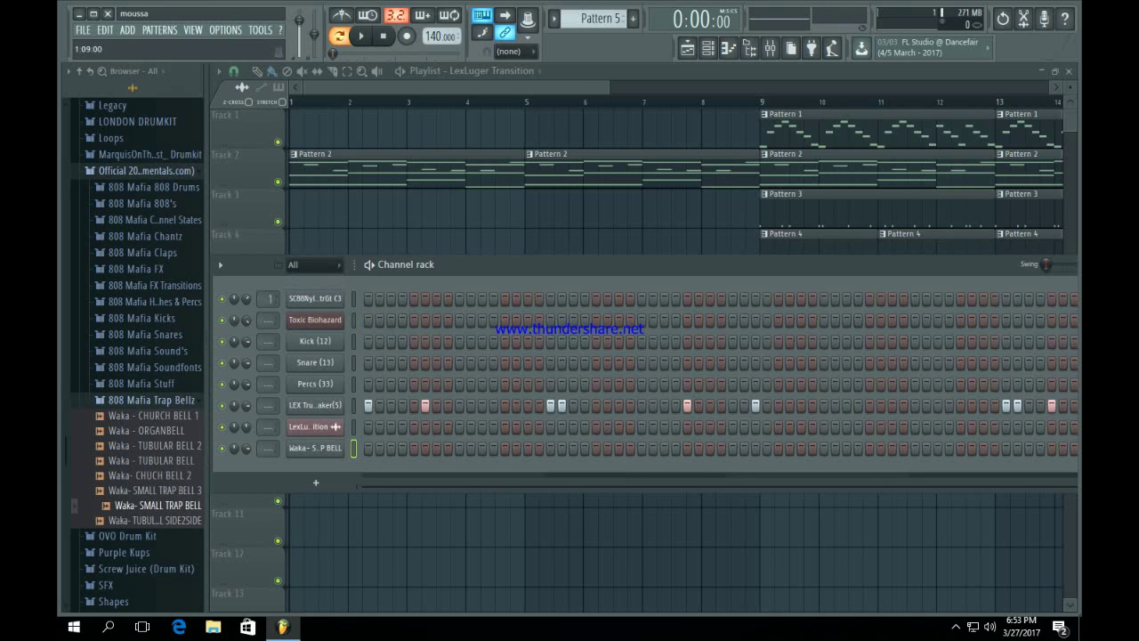
In a new Pattern 6, place trap bell hits on steps 9 and 29 and view them in the Piano roll.
{"action": "key", "text": "F4"}
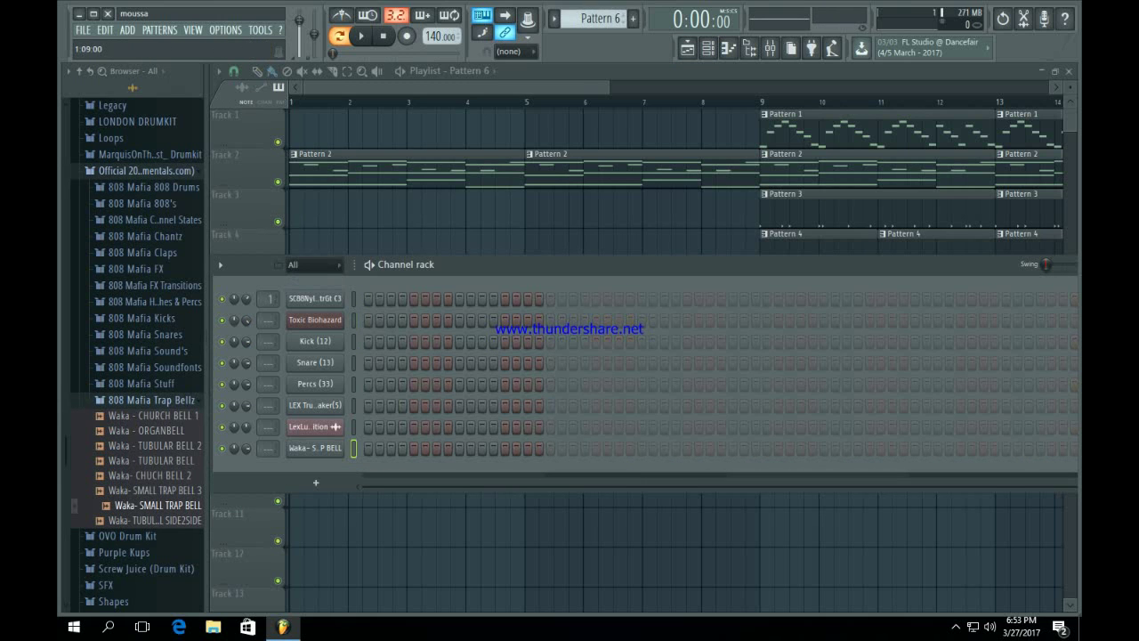
{"action": "left_click", "coordinate": [687, 448]}
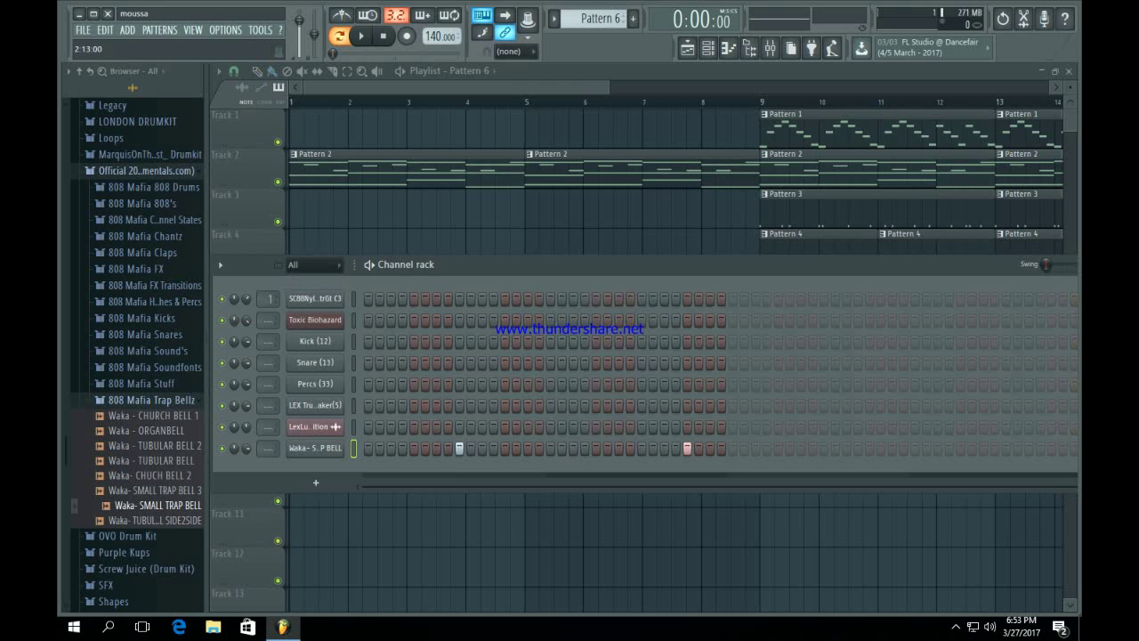
{"action": "key", "text": "F6"}
{"action": "key", "text": "F7"}
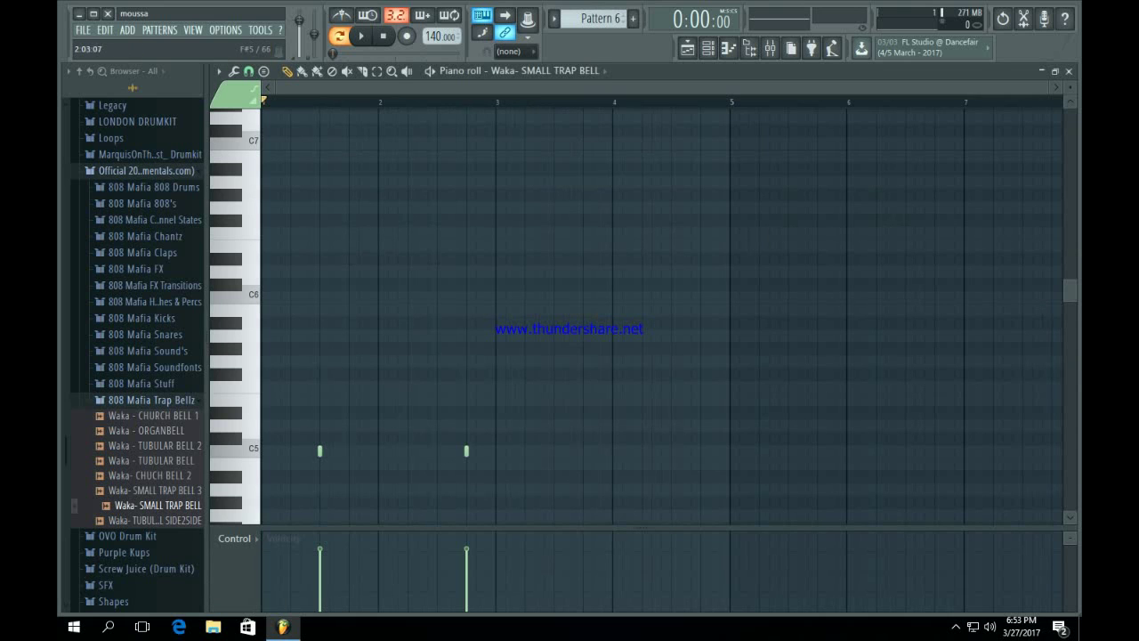
Place Pattern 6 on Track 7 at bar 1 and repeat it through bar 16, removing the extra clip at bar 17.
{"action": "left_click", "coordinate": [687, 48]}
{"action": "left_click_drag", "start_coordinate": [414, 369], "coordinate": [384, 370]}
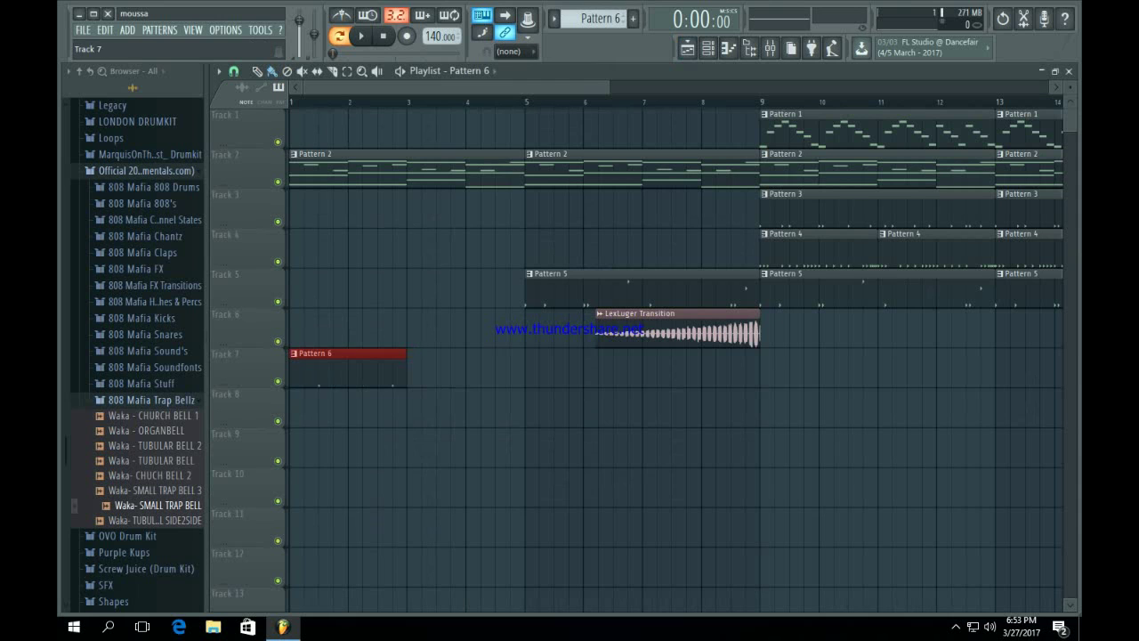
{"action": "key", "text": "ctrl+b"}
{"action": "key", "text": "ctrl+b"}
{"action": "key", "text": "ctrl+b"}
{"action": "key", "text": "ctrl+b"}
{"action": "key", "text": "ctrl+b"}
{"action": "key", "text": "ctrl+b"}
{"action": "key", "text": "ctrl+b"}
{"action": "key", "text": "ctrl+b"}
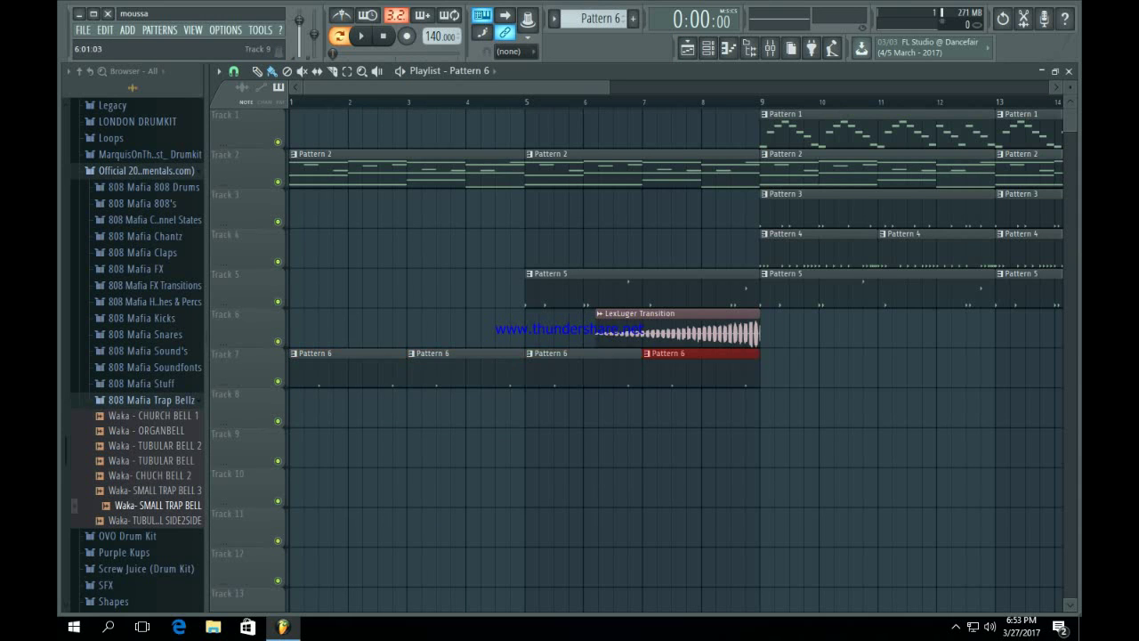
{"action": "key", "text": "Delete"}
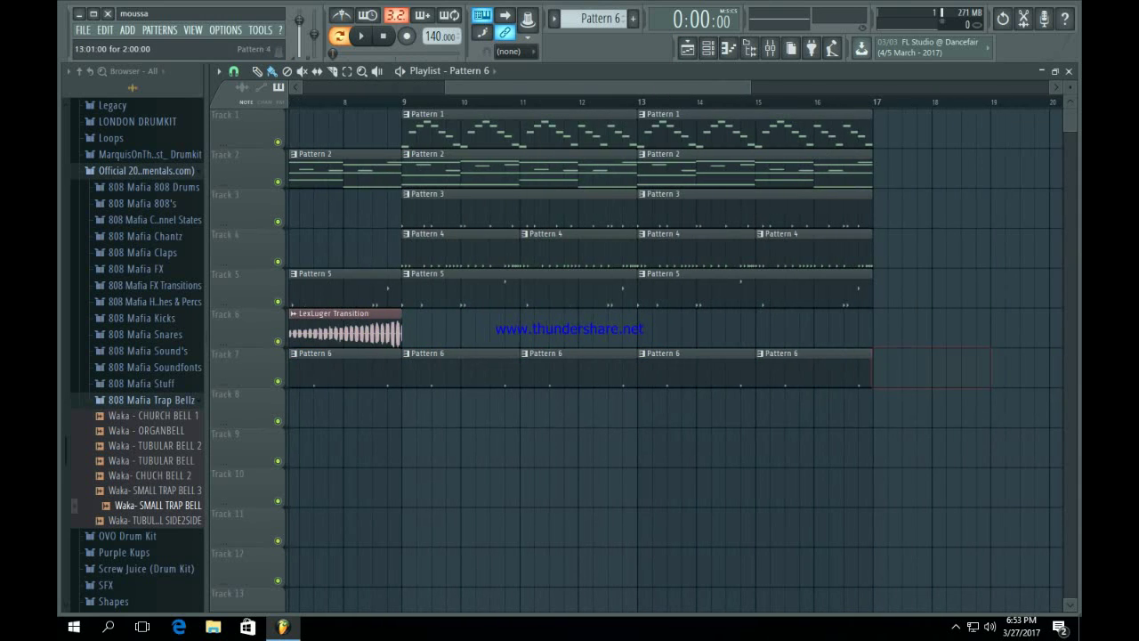
Play the arrangement from the start and duplicate all clips of bars 9 to 16 into bars 17 to 24.
{"action": "left_click_drag", "start_coordinate": [447, 87], "coordinate": [304, 87]}
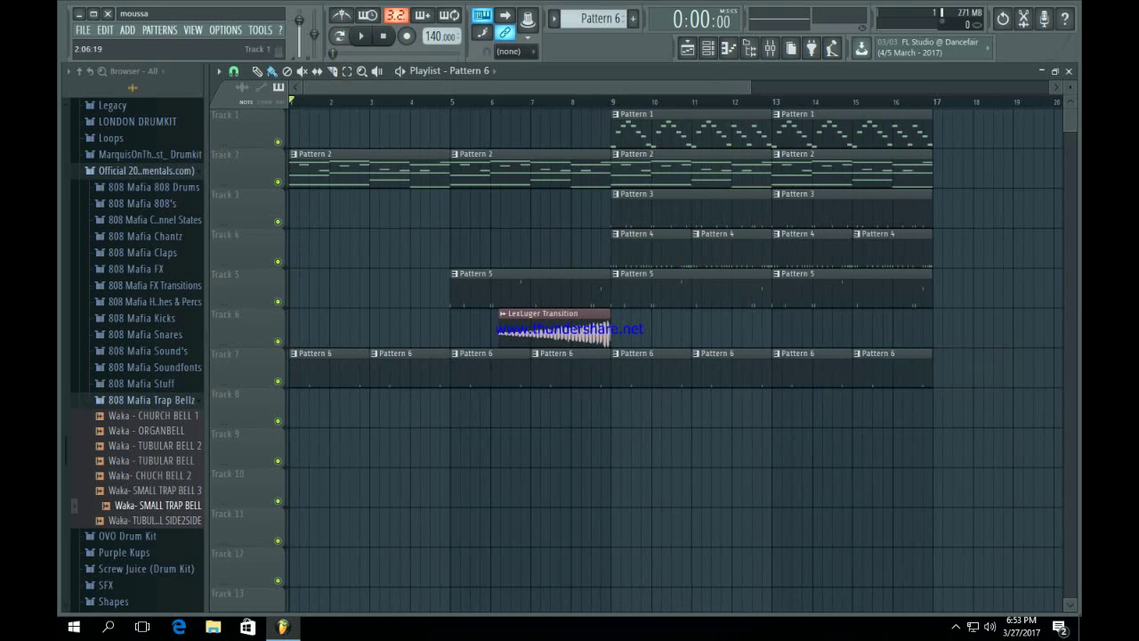
{"action": "key", "text": "space"}
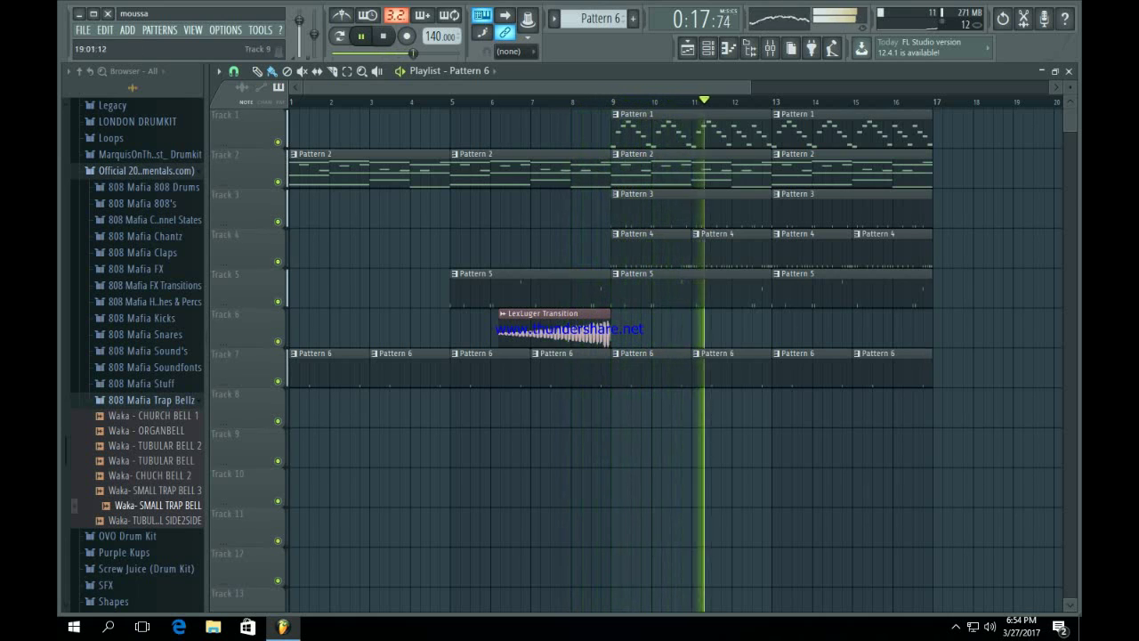
{"action": "left_click_drag", "start_coordinate": [1012, 467], "coordinate": [639, 110]}
{"action": "key", "text": "ctrl+b"}
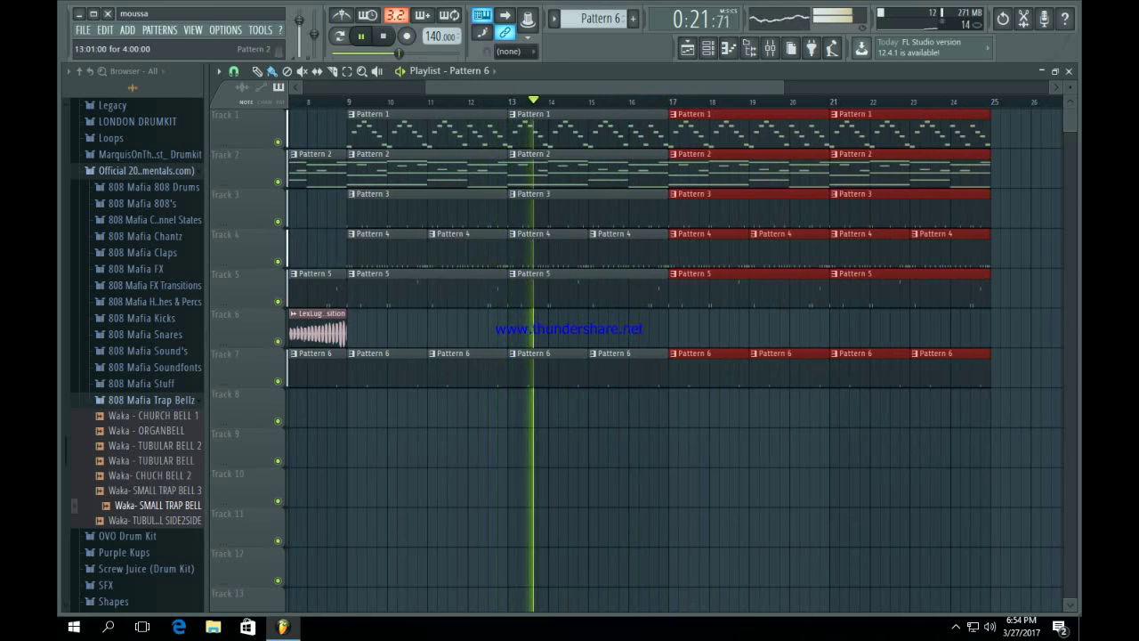
Duplicate the clips of bars 17 to 24 into bars 25 to 32, and clear the selection.
{"action": "left_click_drag", "start_coordinate": [782, 88], "coordinate": [1010, 87]}
{"action": "key", "text": "ctrl+b"}
{"action": "left_click", "coordinate": [993, 369], "text": "ctrl"}
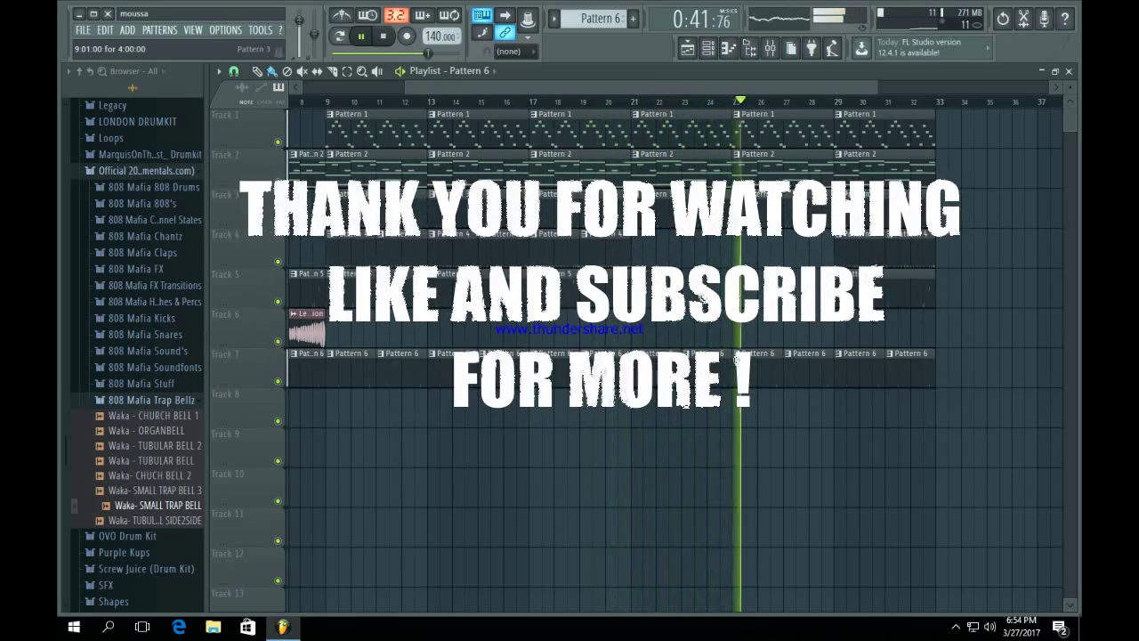
{"action": "left_click_drag", "start_coordinate": [406, 87], "coordinate": [304, 87]}
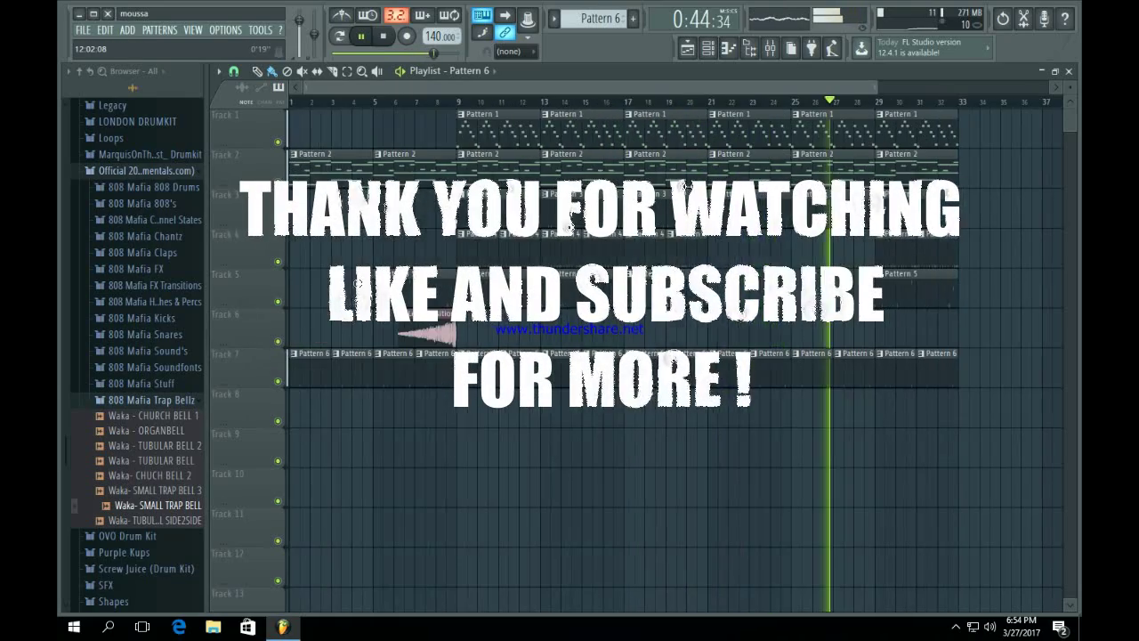